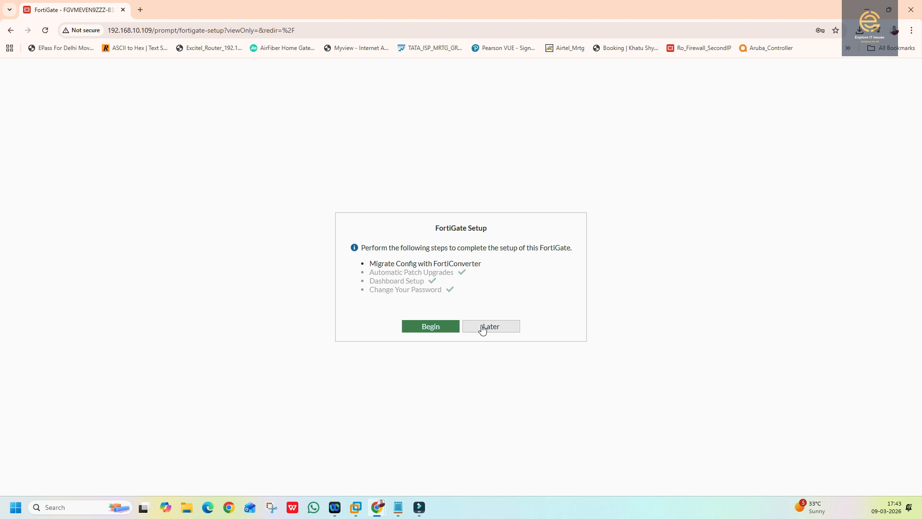
# - Defer the FortiGate setup and dismiss the FortiOS 7.4 overview with Don't show again enabled
pyautogui.click(483, 329)
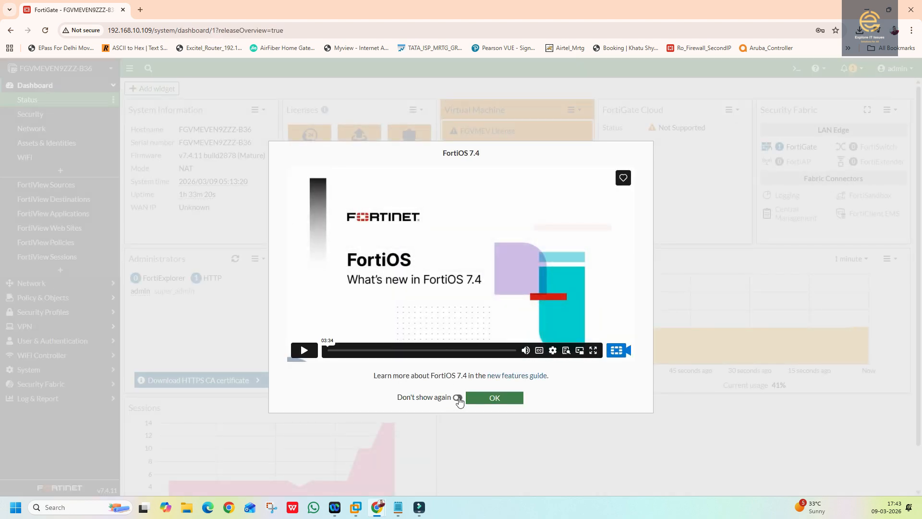
pyautogui.click(458, 397)
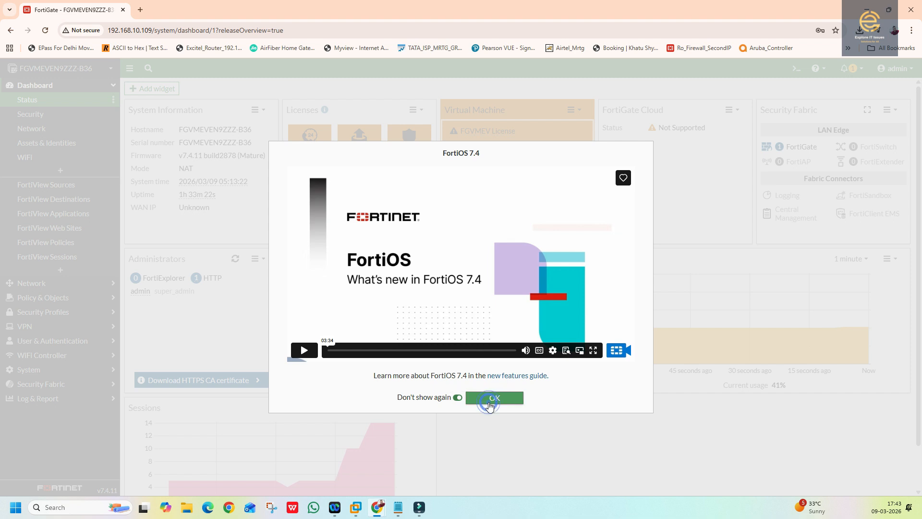
pyautogui.click(488, 399)
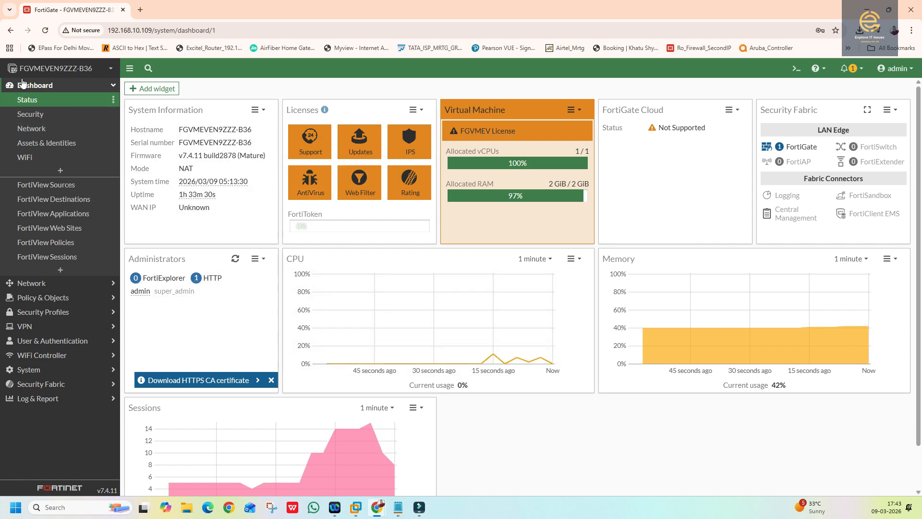
# - View the Status, Network and Assets & Identities dashboards, then go to Network > Interfaces
pyautogui.click(28, 100)
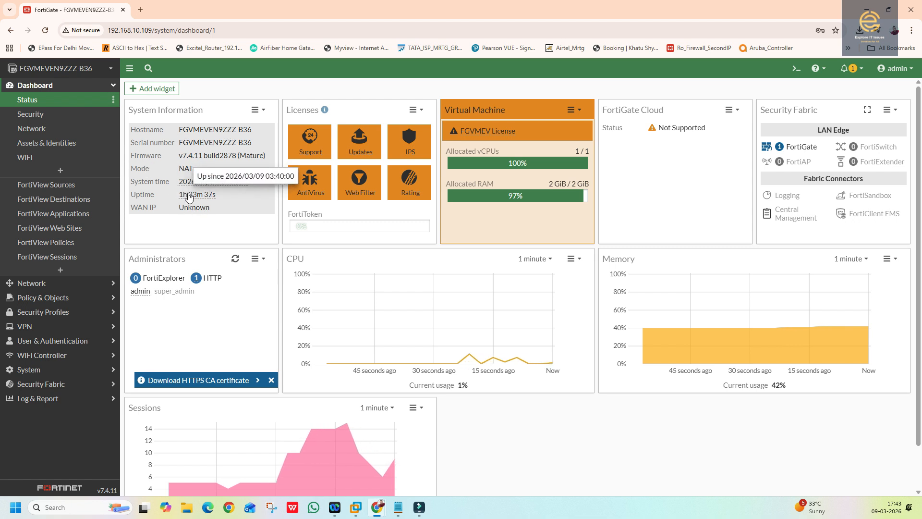
pyautogui.moveTo(220, 203)
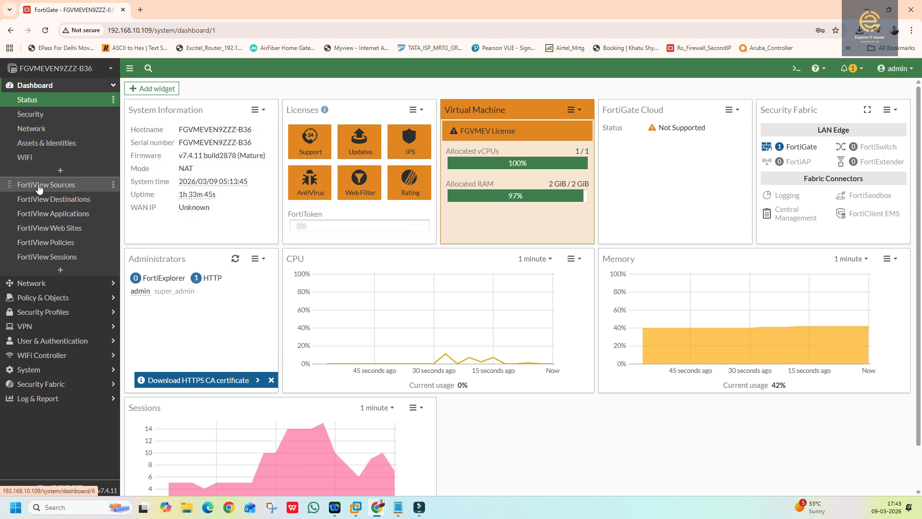
pyautogui.click(33, 133)
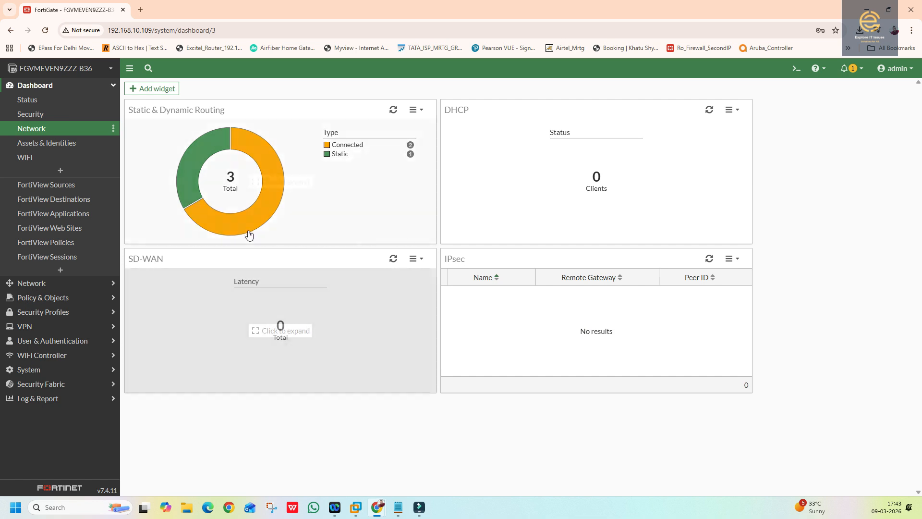
pyautogui.click(90, 143)
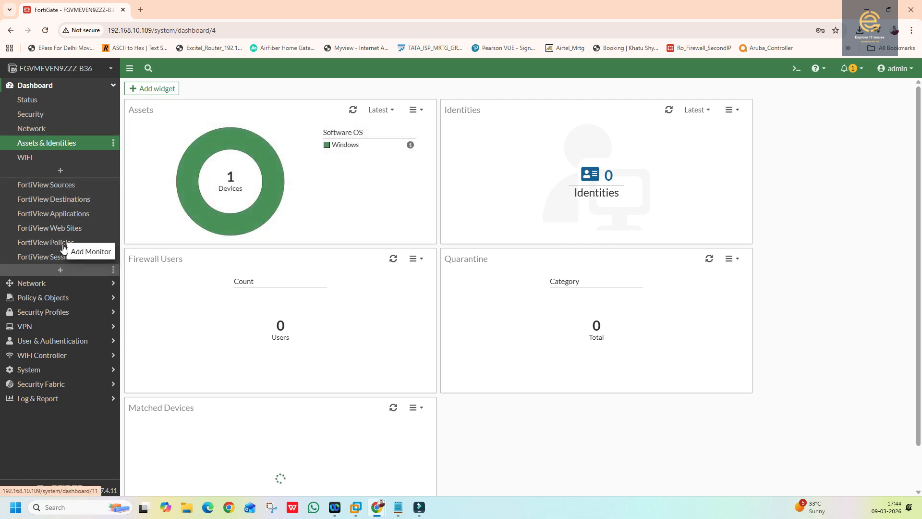
pyautogui.click(41, 287)
pyautogui.click(34, 116)
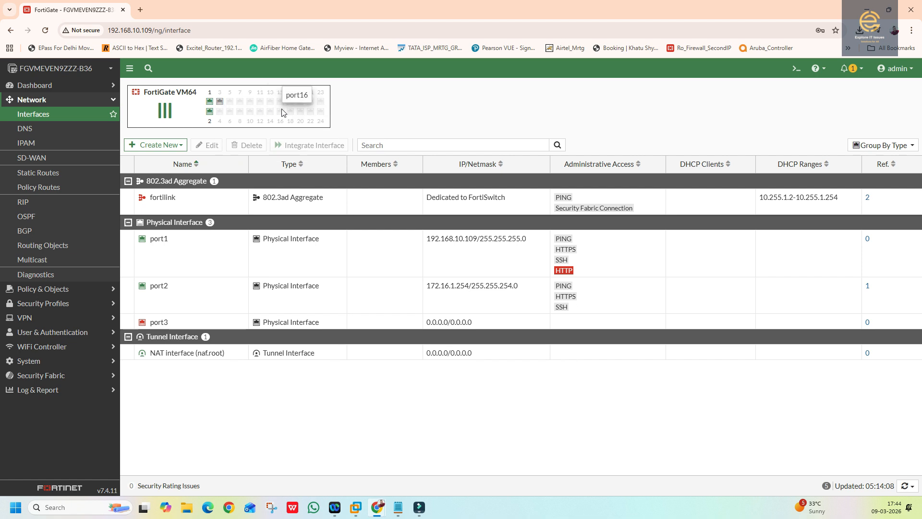
pyautogui.moveTo(209, 115)
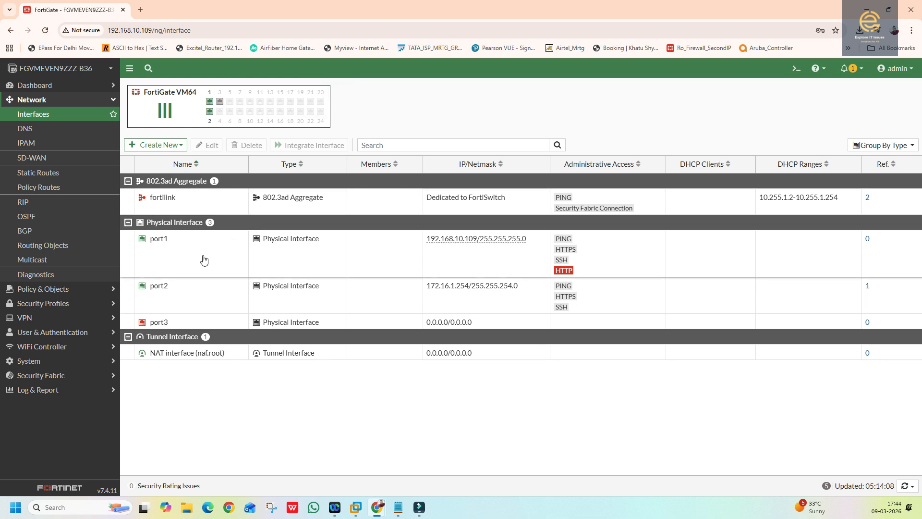
pyautogui.click(180, 260)
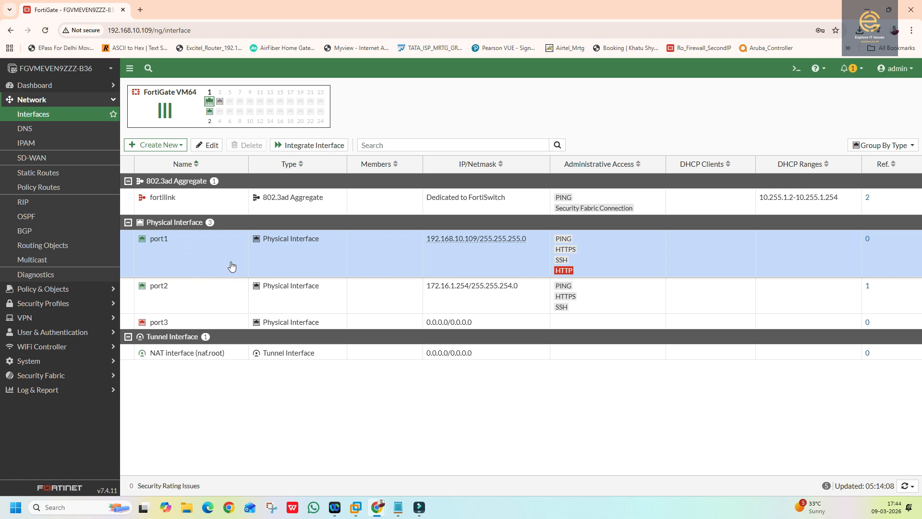
pyautogui.click(206, 146)
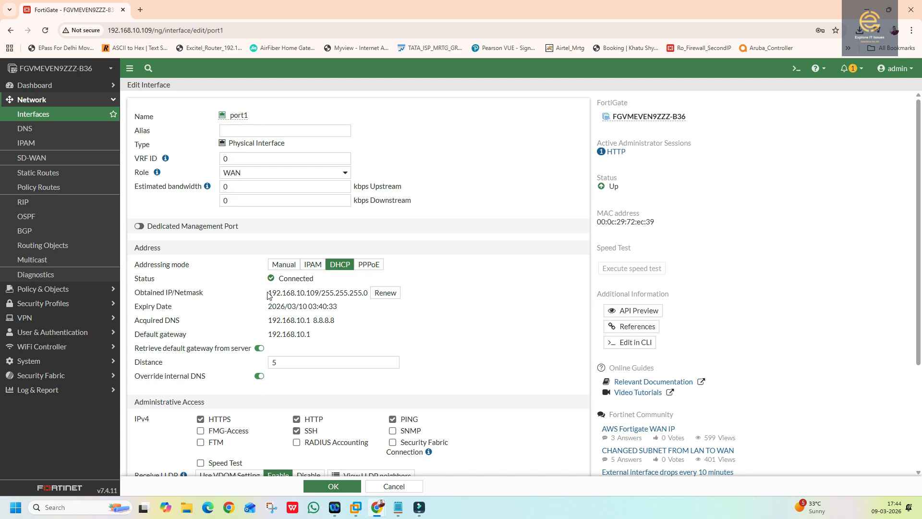
pyautogui.moveTo(268, 294); pyautogui.dragTo(320, 291)
pyautogui.moveTo(271, 307); pyautogui.dragTo(333, 306)
pyautogui.moveTo(314, 342); pyautogui.dragTo(267, 339)
pyautogui.scroll(-3, 334, 340)
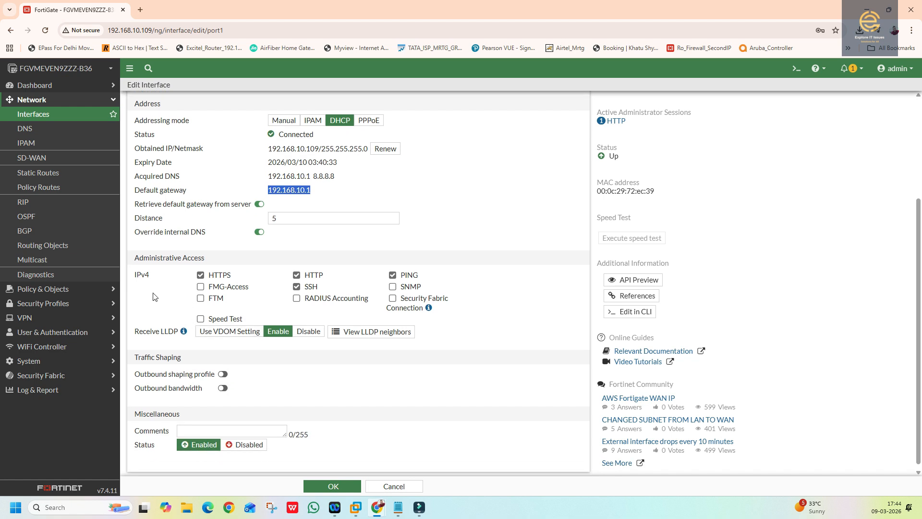
pyautogui.click(200, 275)
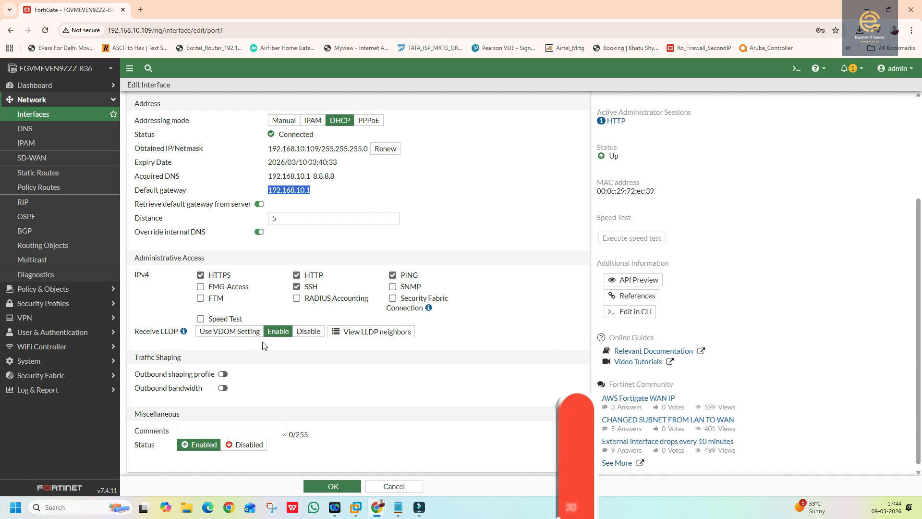
pyautogui.scroll(-1, 269, 351)
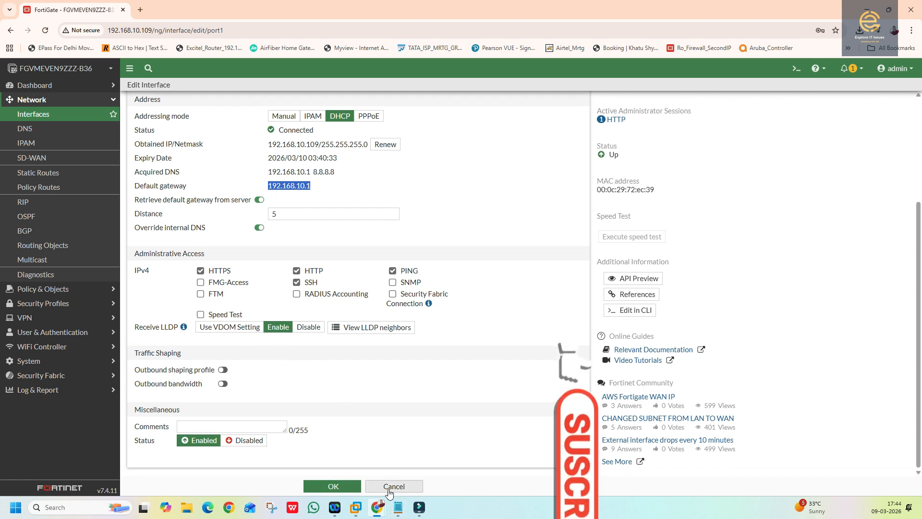
pyautogui.scroll(2, 240, 166)
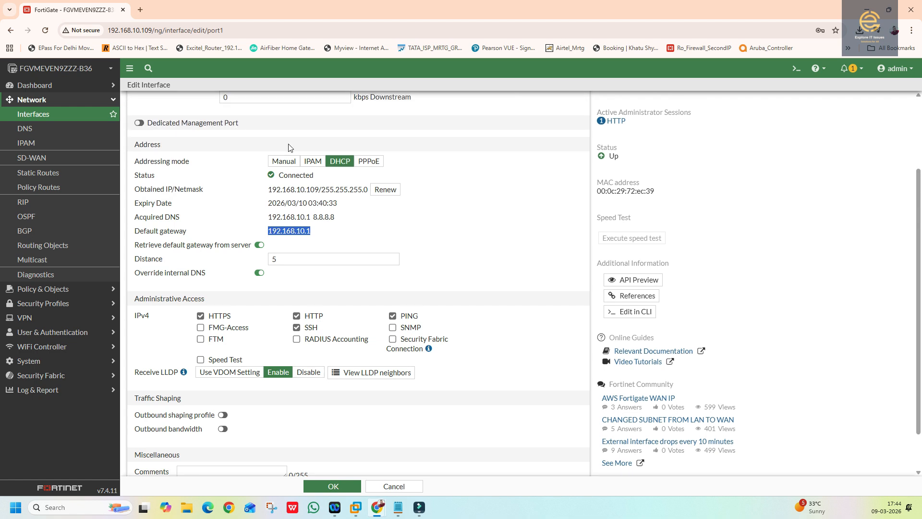
pyautogui.click(289, 165)
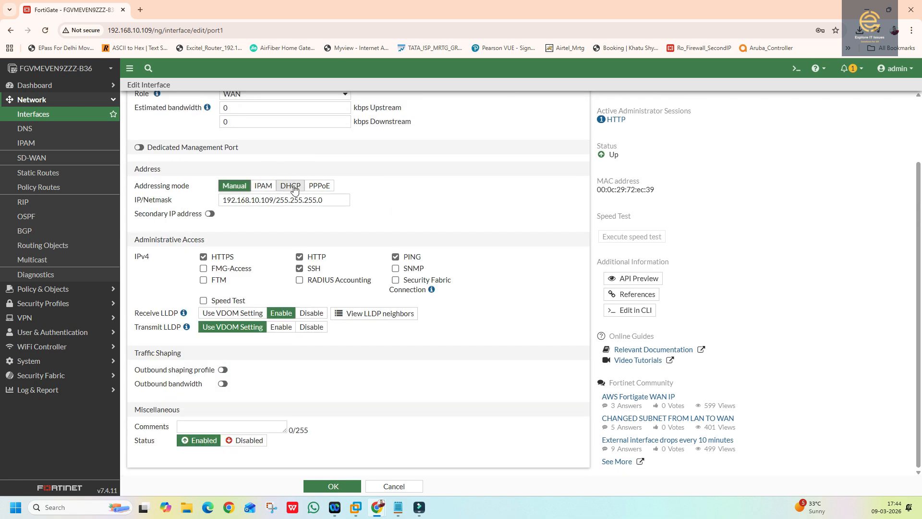
pyautogui.click(389, 486)
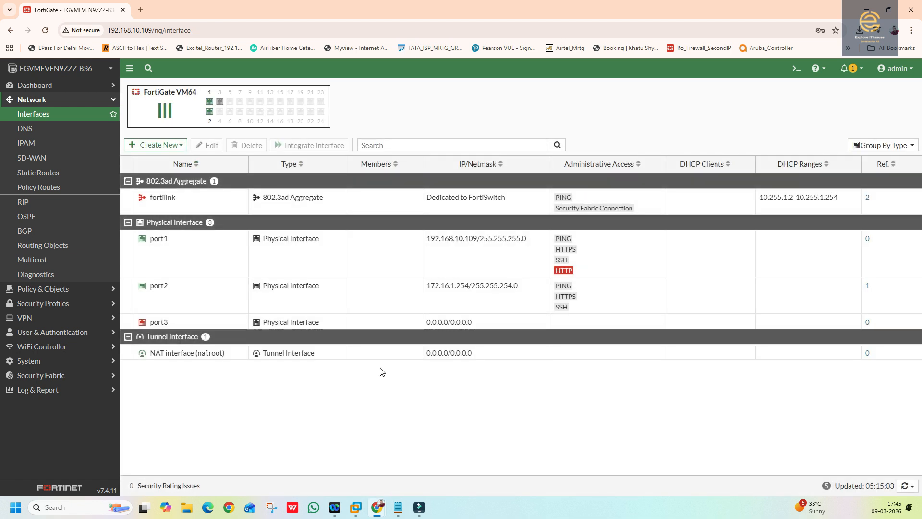
# - Change port2's IP/Netmask to 172.16.1.254/255.255.255.0 and save it
pyautogui.click(182, 295)
pyautogui.doubleClick(197, 297)
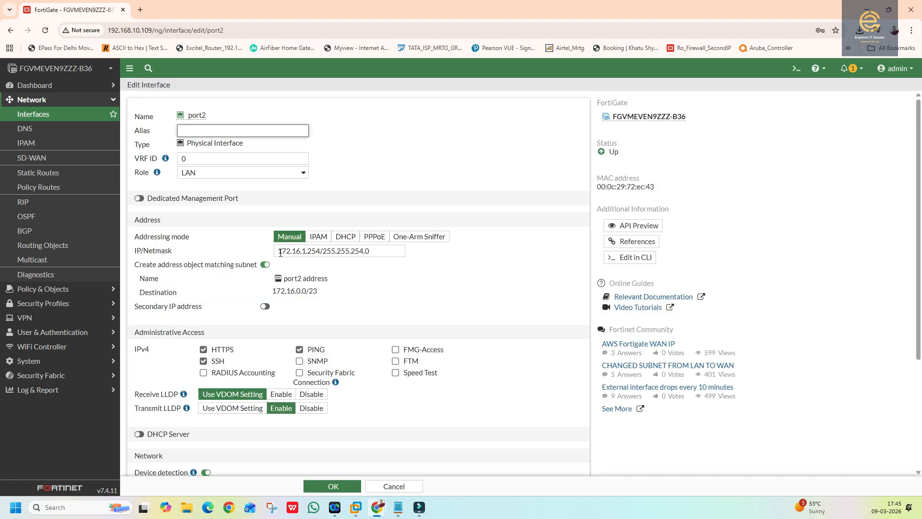
pyautogui.moveTo(280, 251); pyautogui.dragTo(372, 252)
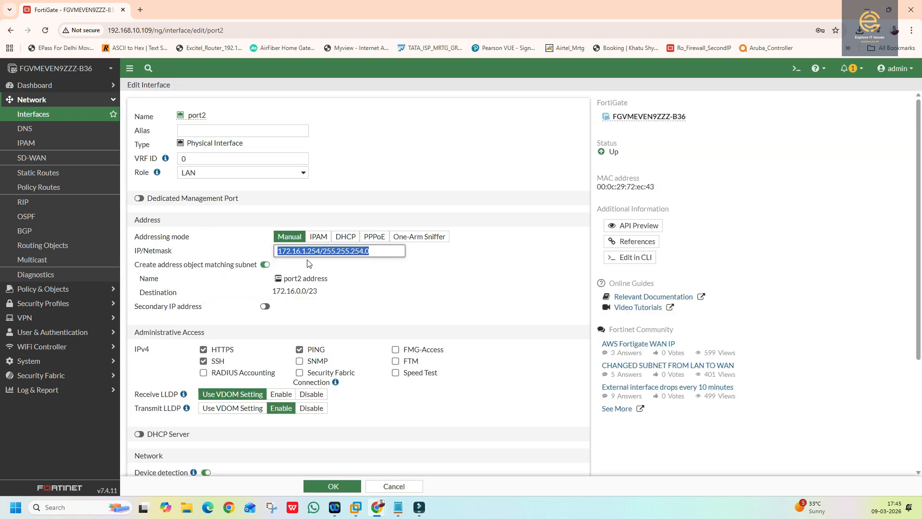
pyautogui.click(279, 252)
pyautogui.moveTo(278, 252); pyautogui.dragTo(288, 252)
pyautogui.moveTo(333, 251); pyautogui.dragTo(373, 251)
pyautogui.moveTo(319, 292); pyautogui.dragTo(287, 293)
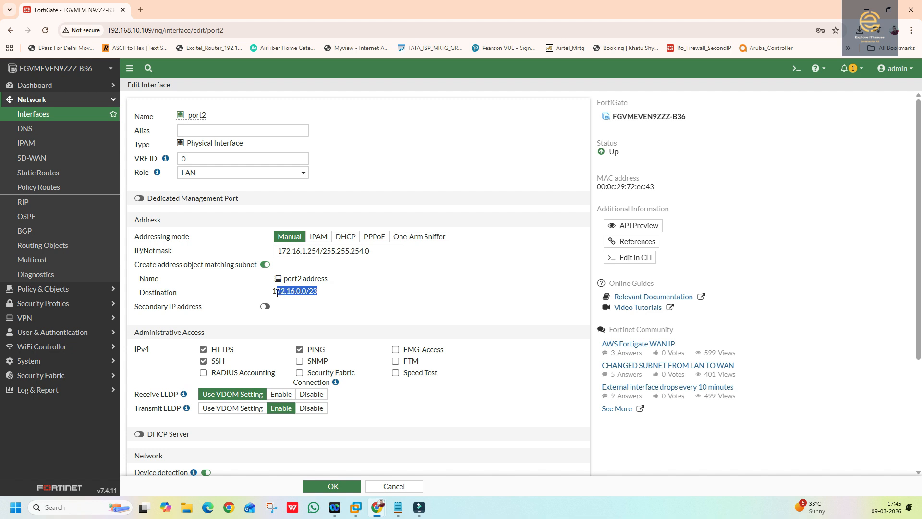
pyautogui.click(359, 251)
pyautogui.press('BackSpace')
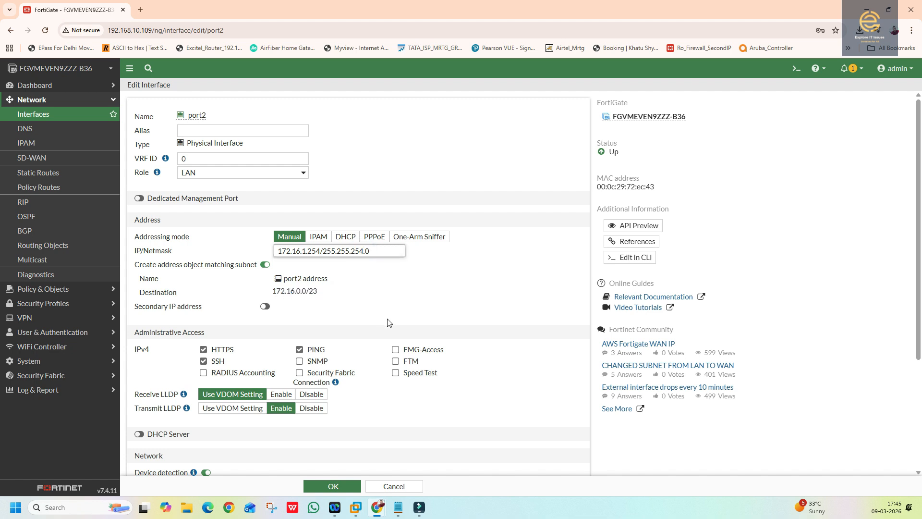
pyautogui.write('5')
pyautogui.click(331, 485)
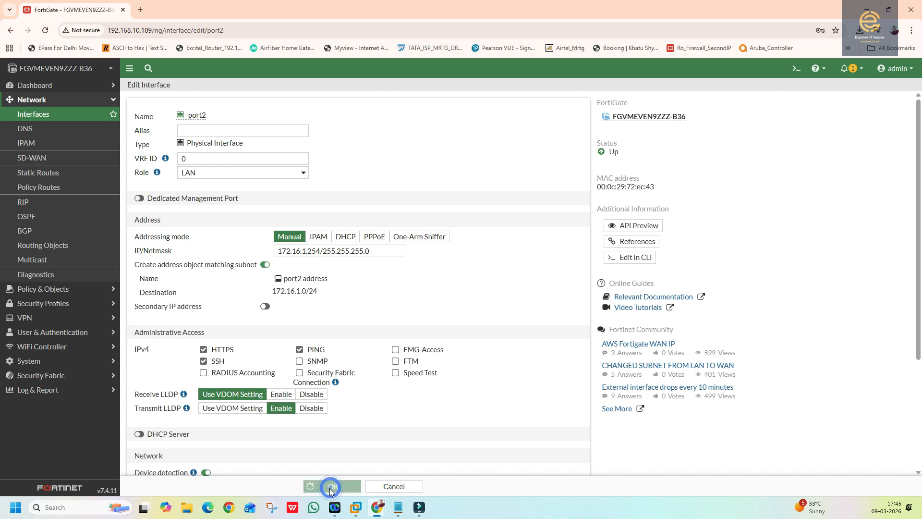
# - Enable port2's DHCP server with address range 172.16.1.20-172.16.1.200 and save
pyautogui.doubleClick(355, 302)
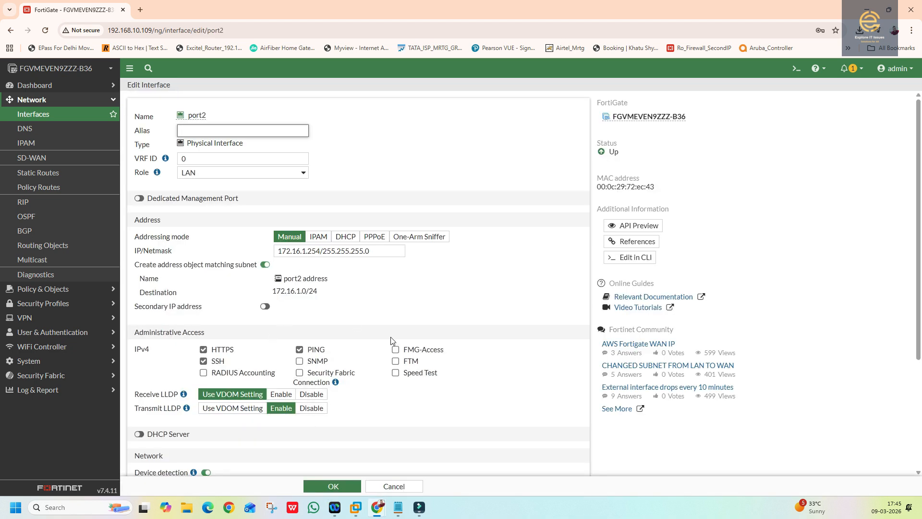
pyautogui.scroll(-3, 217, 323)
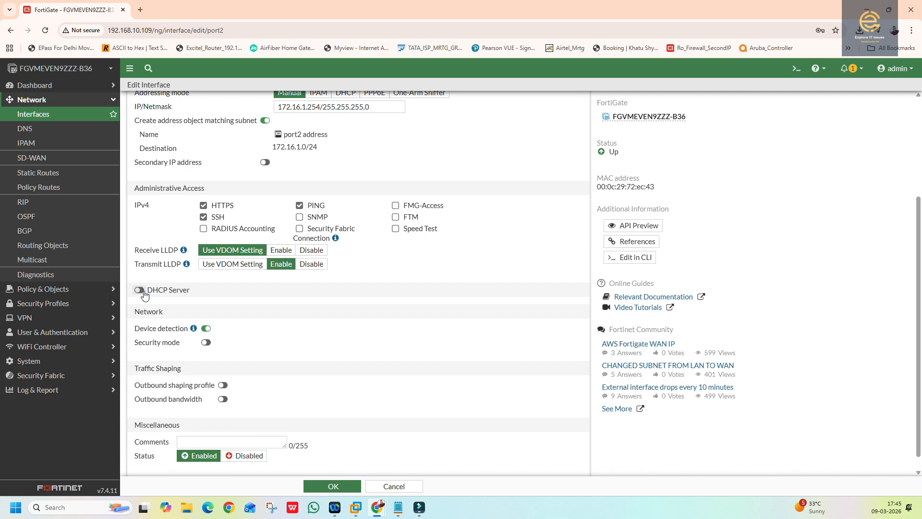
pyautogui.click(143, 292)
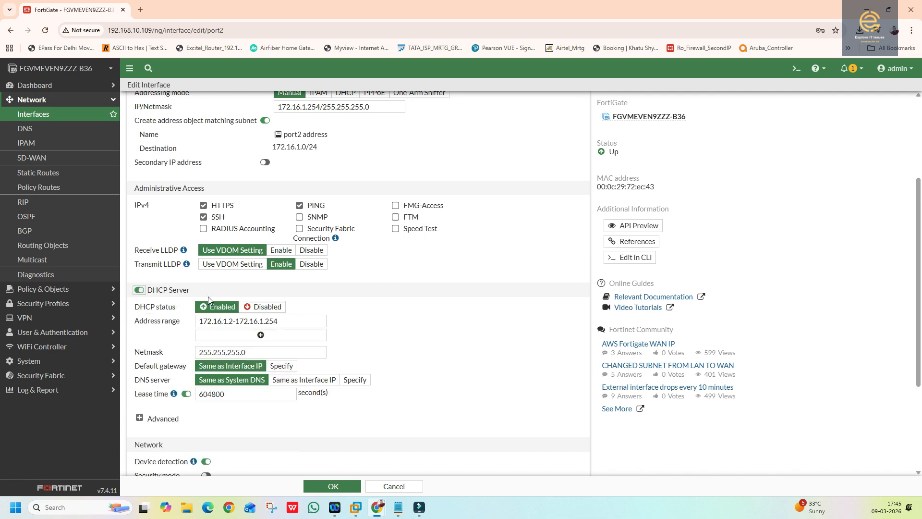
pyautogui.click(231, 321)
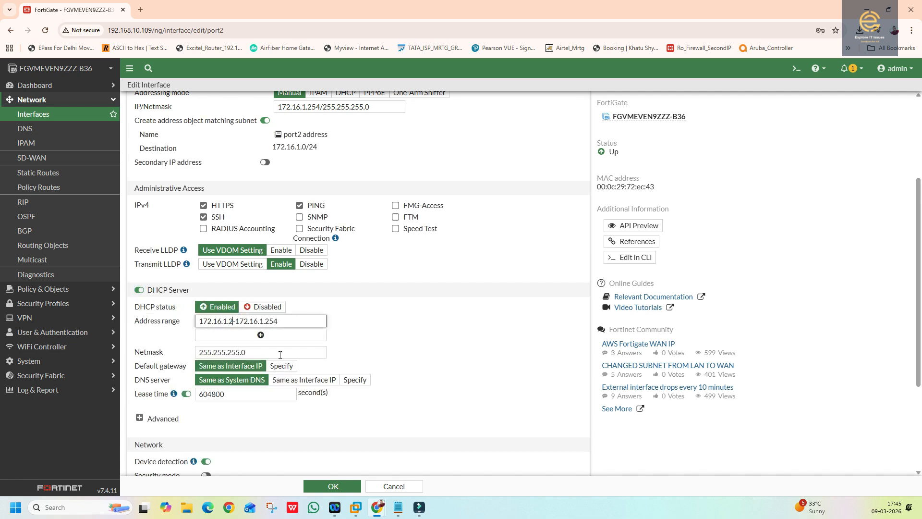
pyautogui.write('0')
pyautogui.moveTo(272, 323); pyautogui.dragTo(292, 321)
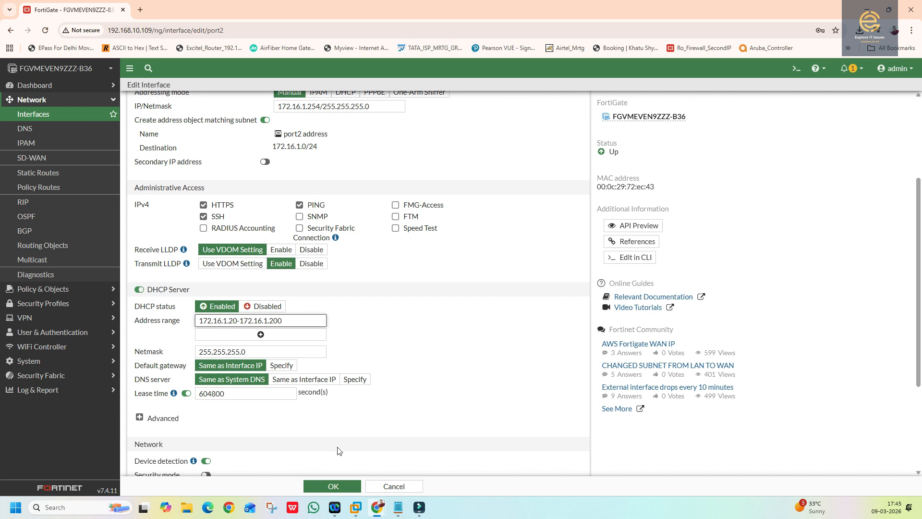
pyautogui.scroll(-1, 336, 449)
pyautogui.scroll(-2, 278, 461)
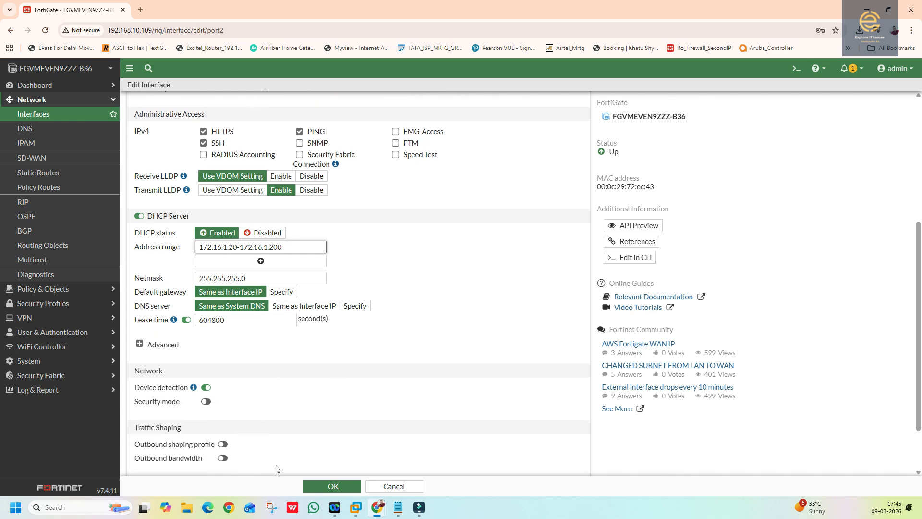
pyautogui.click(325, 487)
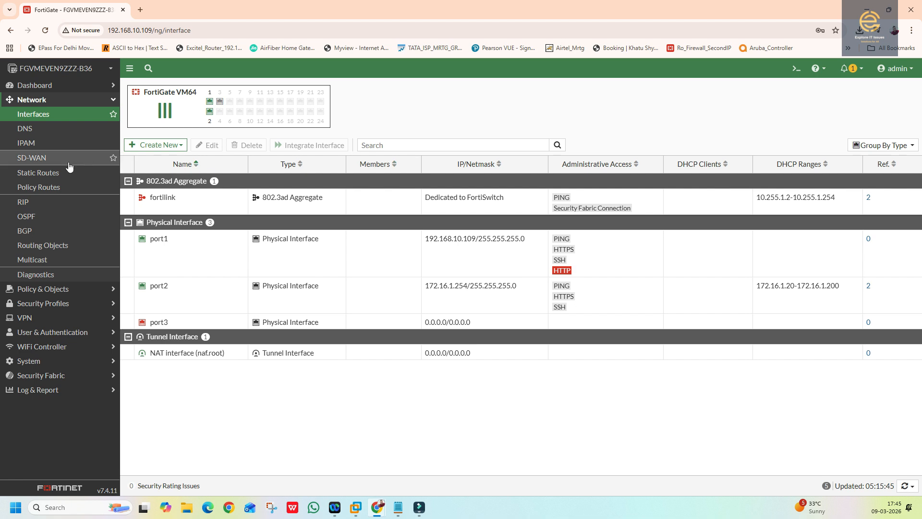
# - Start a new static route with gateway 192.168.10.1 on interface port1
pyautogui.click(39, 173)
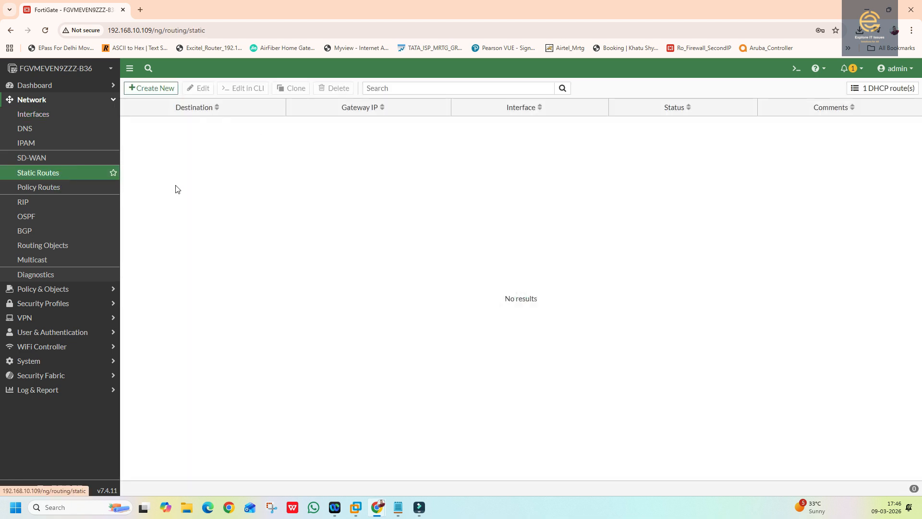
pyautogui.click(140, 89)
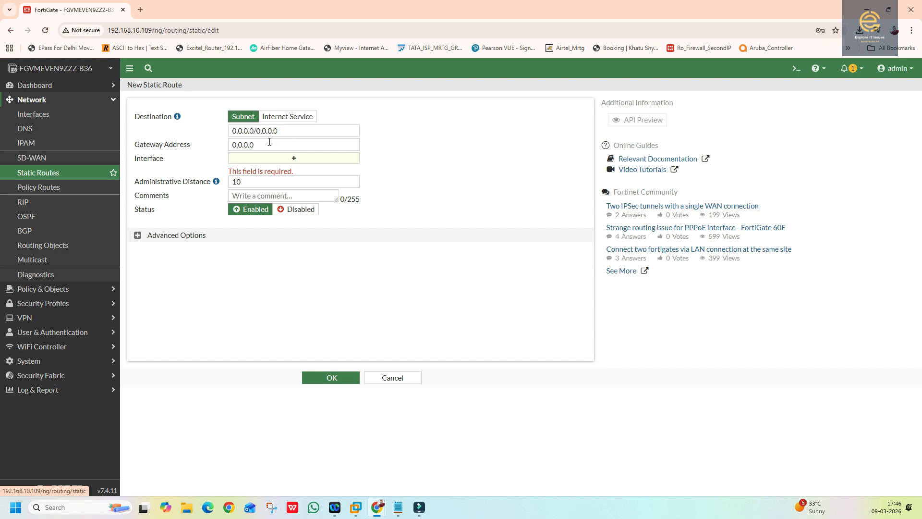
pyautogui.moveTo(269, 141); pyautogui.dragTo(229, 147)
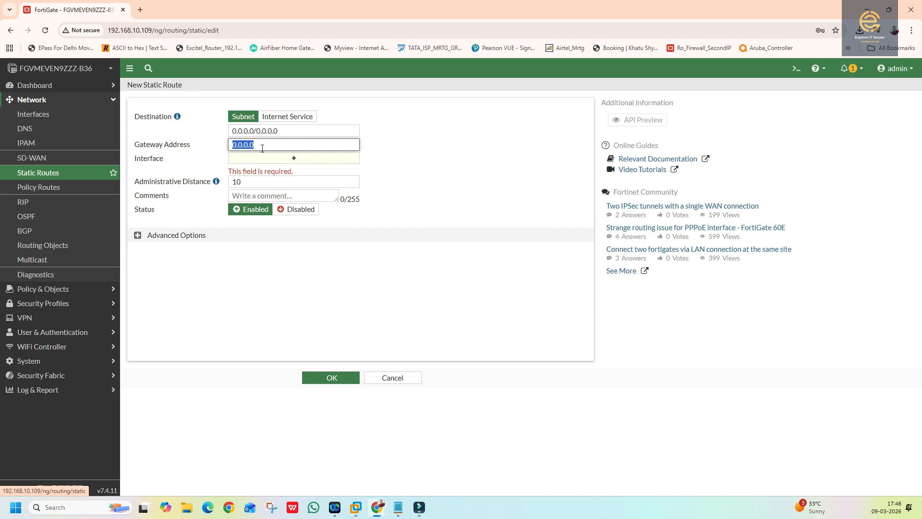
pyautogui.write('192.168.10.1')
pyautogui.click(292, 163)
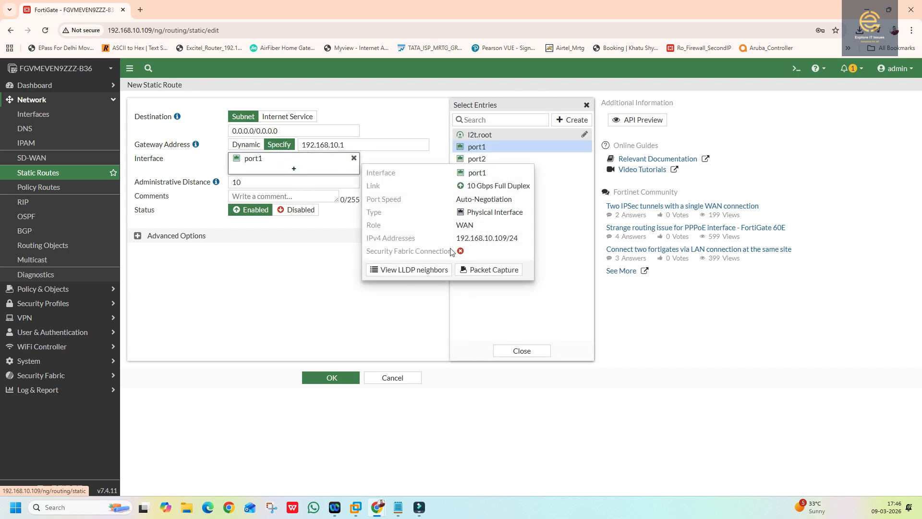
pyautogui.click(417, 319)
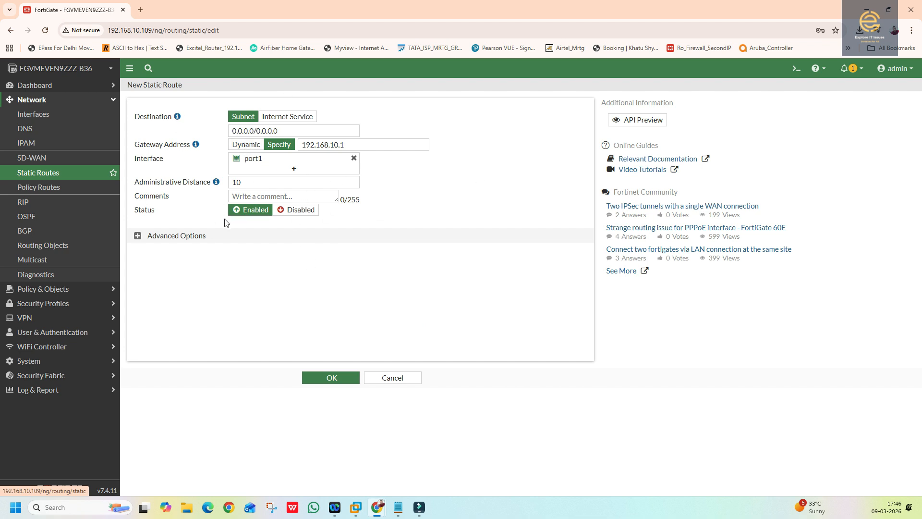
# - Keep the destination as Subnet 0.0.0.0/0.0.0.0 and save the default route
pyautogui.click(137, 235)
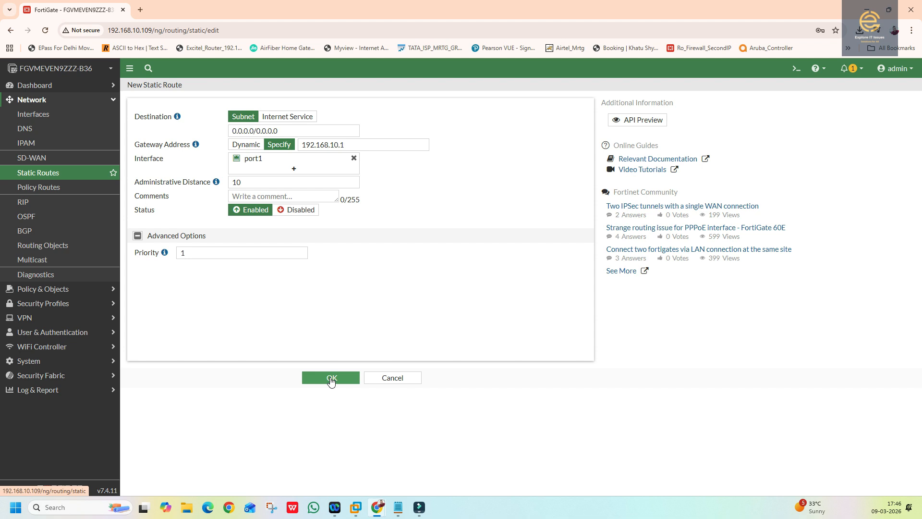
pyautogui.click(294, 117)
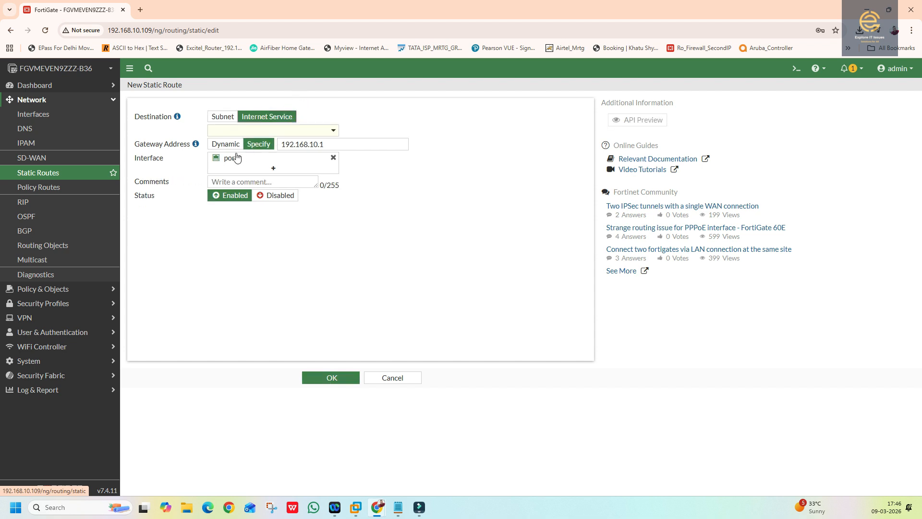
pyautogui.click(225, 131)
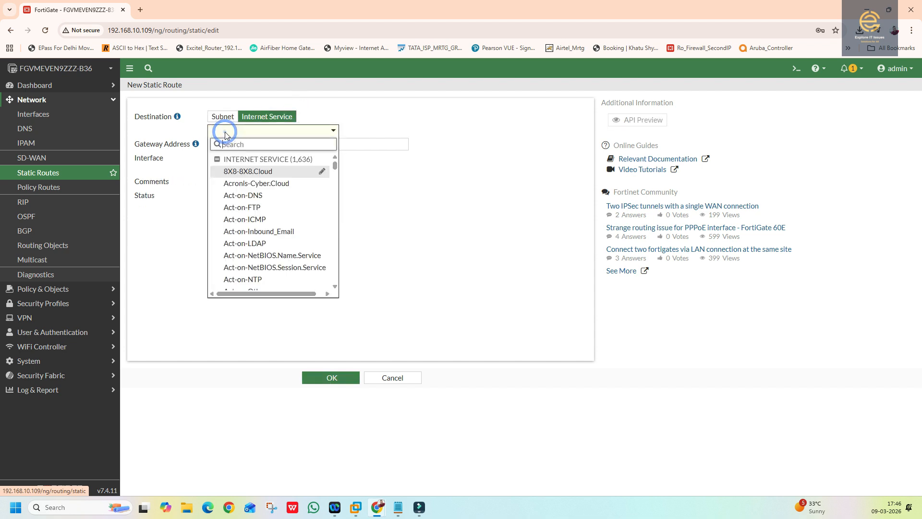
pyautogui.click(430, 143)
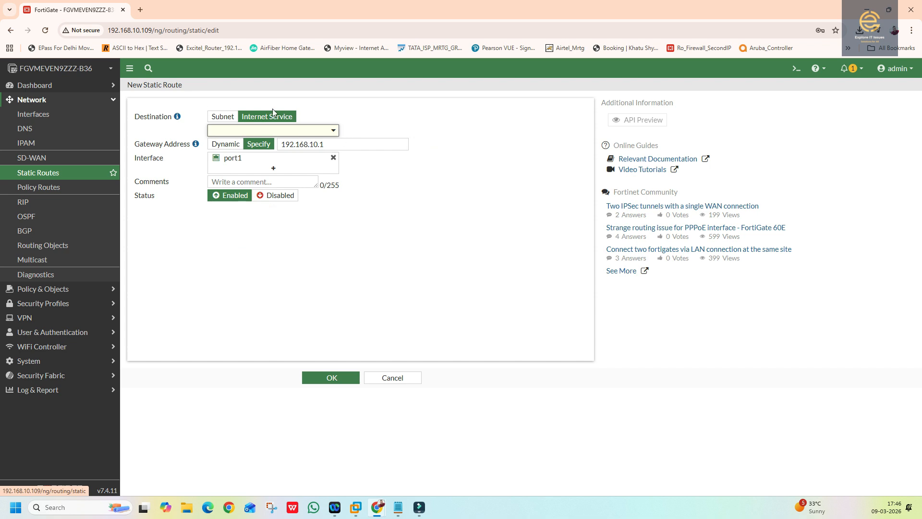
pyautogui.click(315, 380)
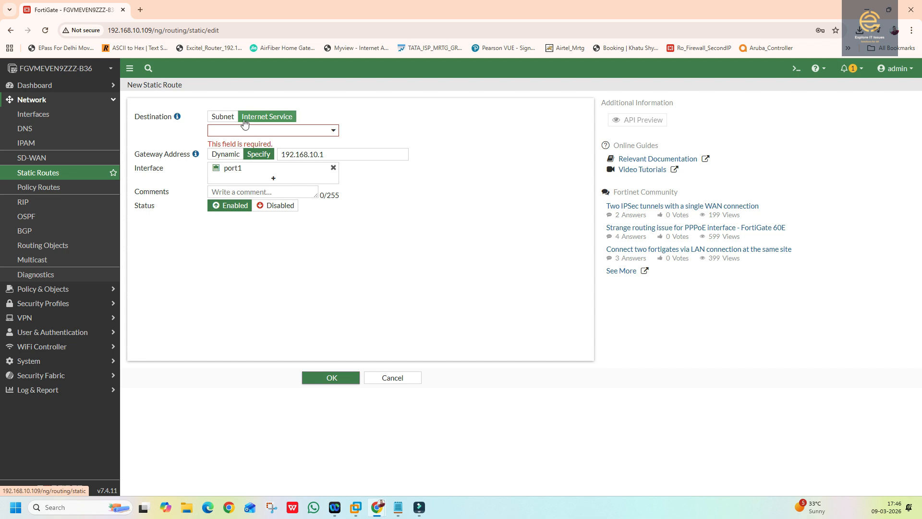
pyautogui.click(244, 120)
pyautogui.click(330, 379)
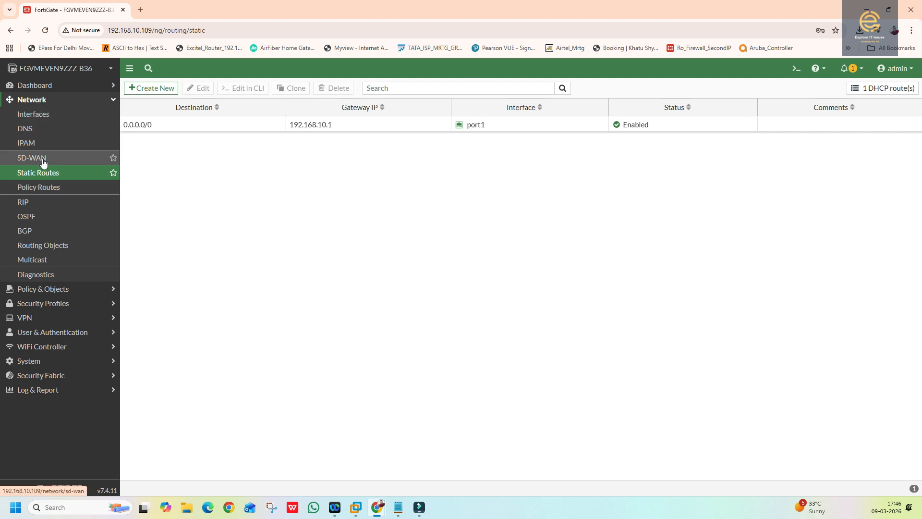
pyautogui.click(42, 289)
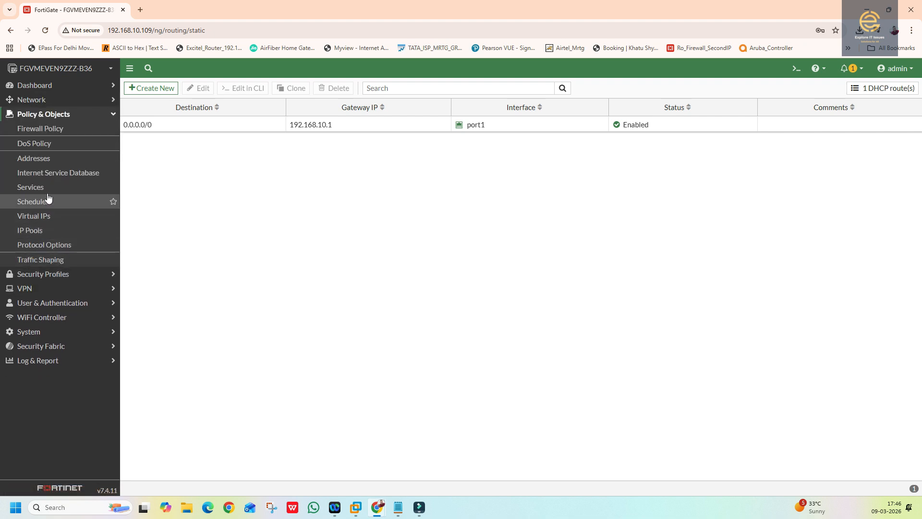
# - Open the Firewall Policy list, which holds only the implicit_deny policy
pyautogui.click(39, 130)
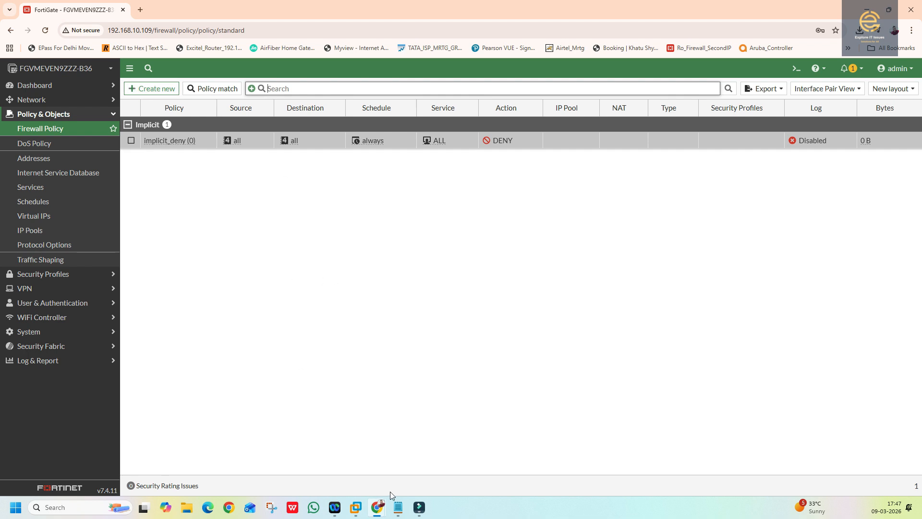
pyautogui.moveTo(381, 510)
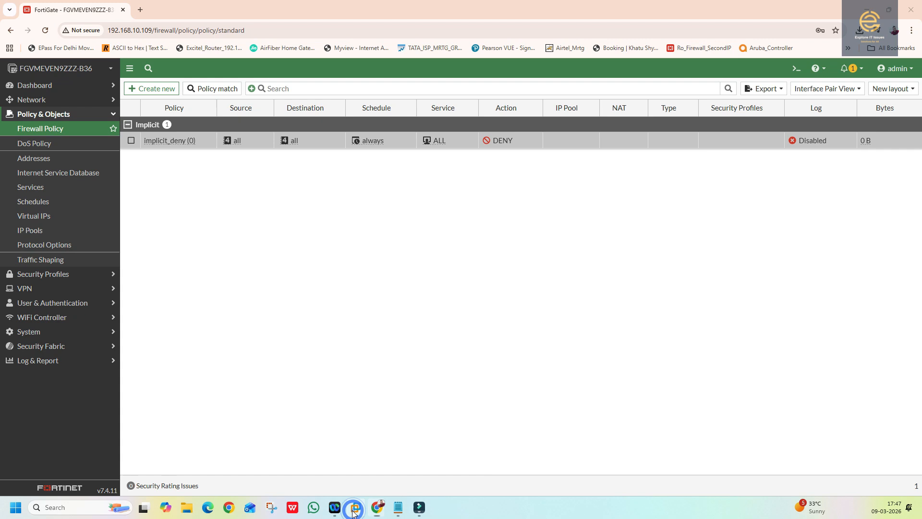
# - Start the Windows 10 x64 VM and confirm its network adapter uses the Firewall LAN segment
pyautogui.click(356, 508)
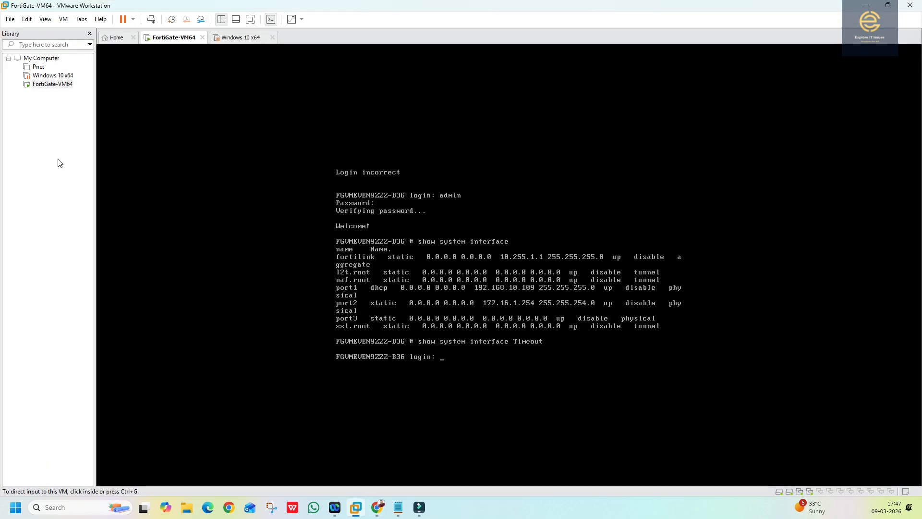
pyautogui.click(50, 76)
pyautogui.click(128, 73)
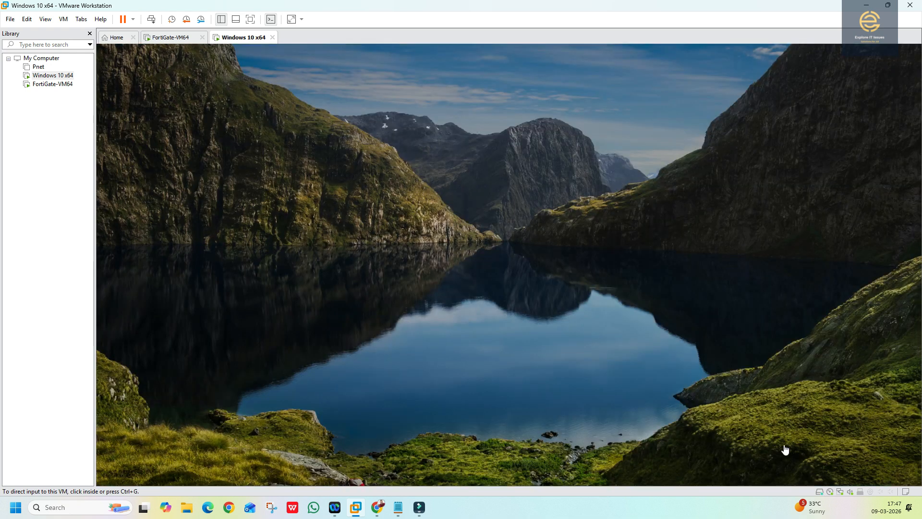
pyautogui.rightClick(60, 76)
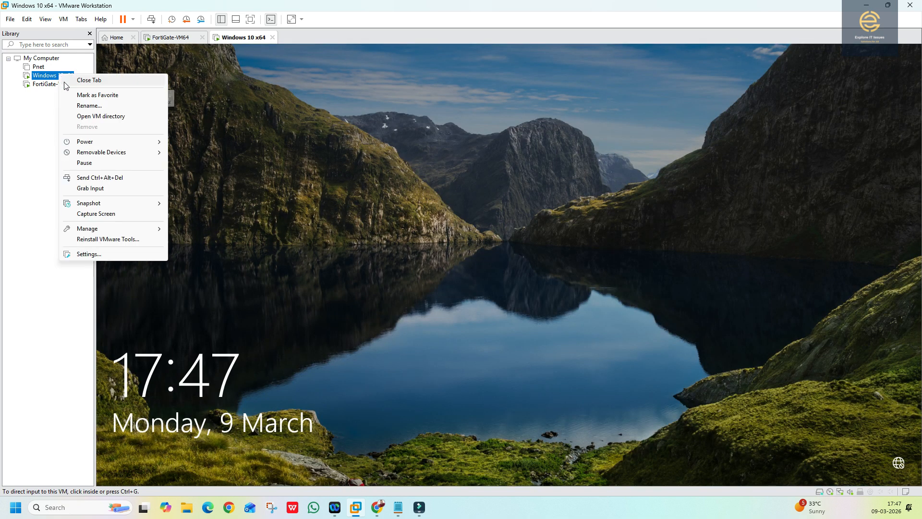
pyautogui.click(87, 253)
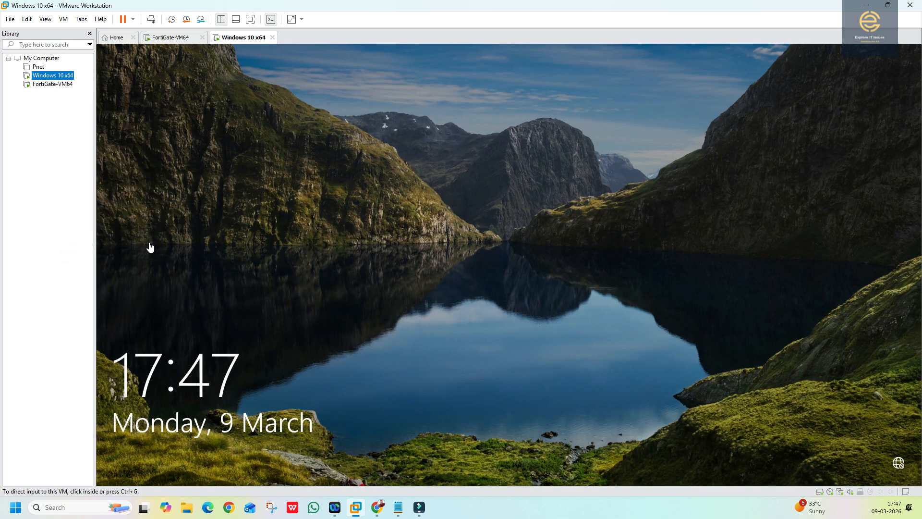
pyautogui.click(321, 160)
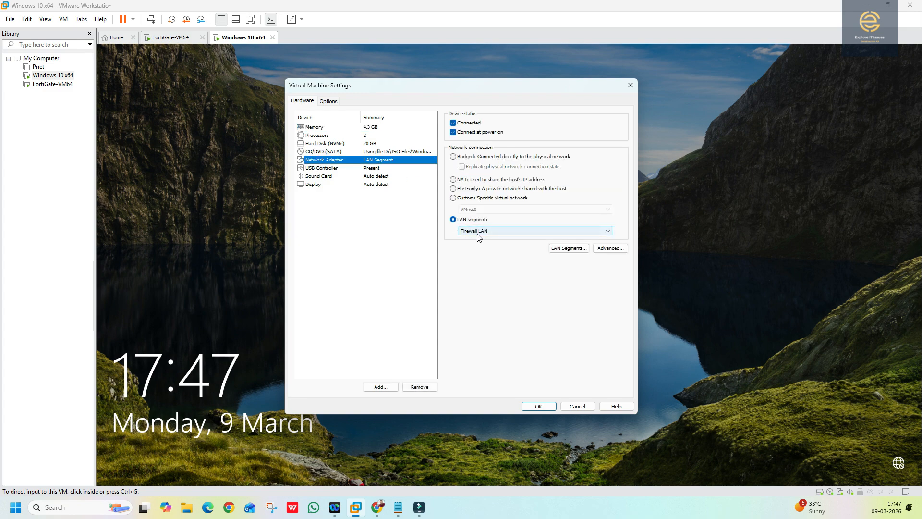
pyautogui.click(528, 406)
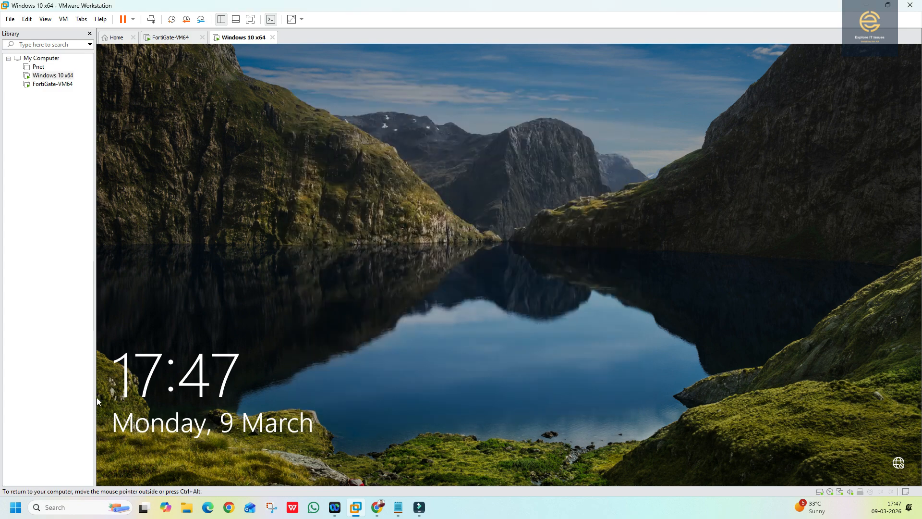
# - Sign in to the Windows 10 VM with the account password
pyautogui.click(370, 273)
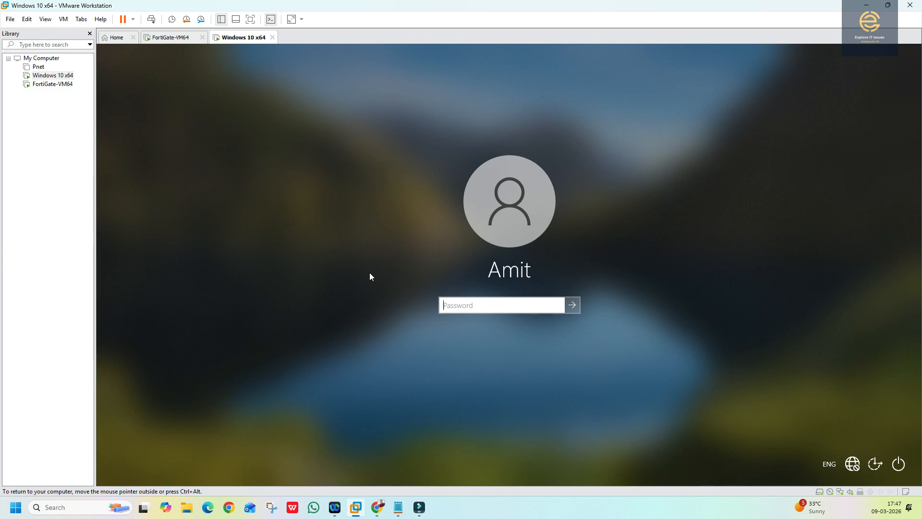
pyautogui.write('*********')
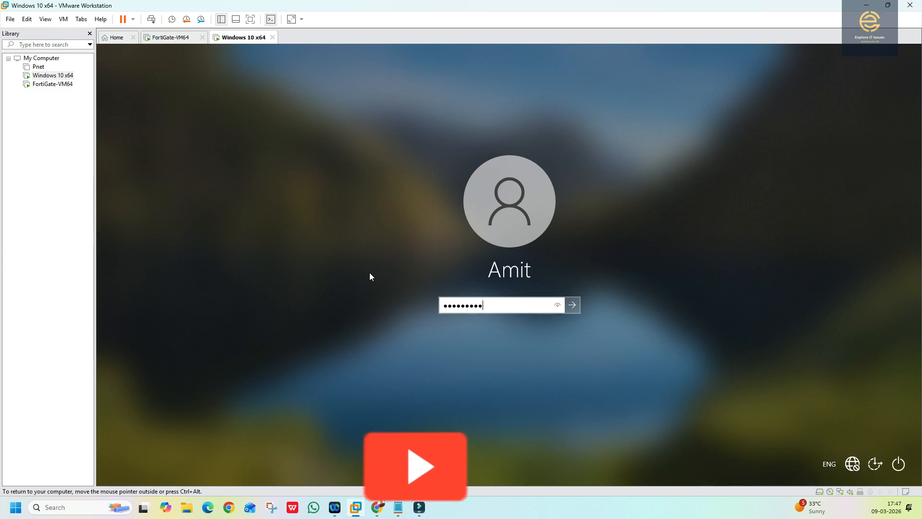
pyautogui.press('Return')
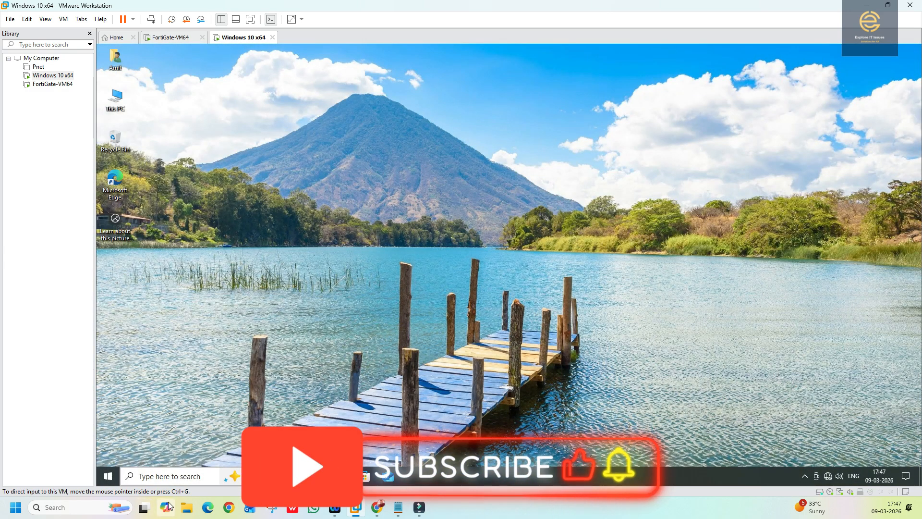
pyautogui.hotkey('ctrl', 'g')
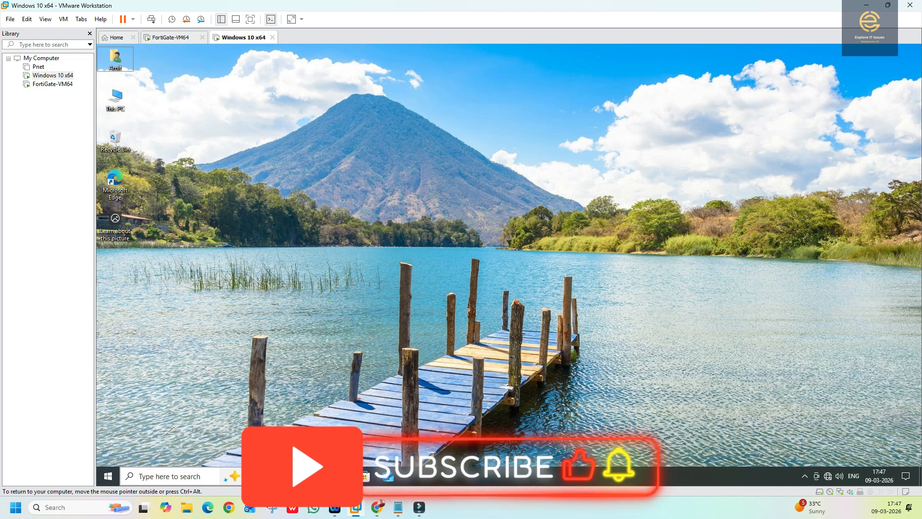
# - Open Command Prompt and run ipconfig, showing 192.168.71.105 with gateway 192.168.71.254
pyautogui.click(164, 477)
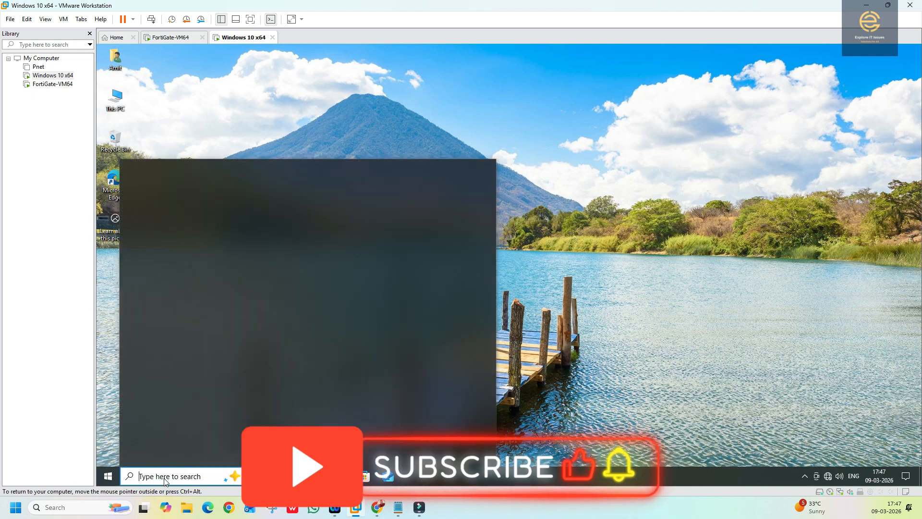
pyautogui.write('cmd')
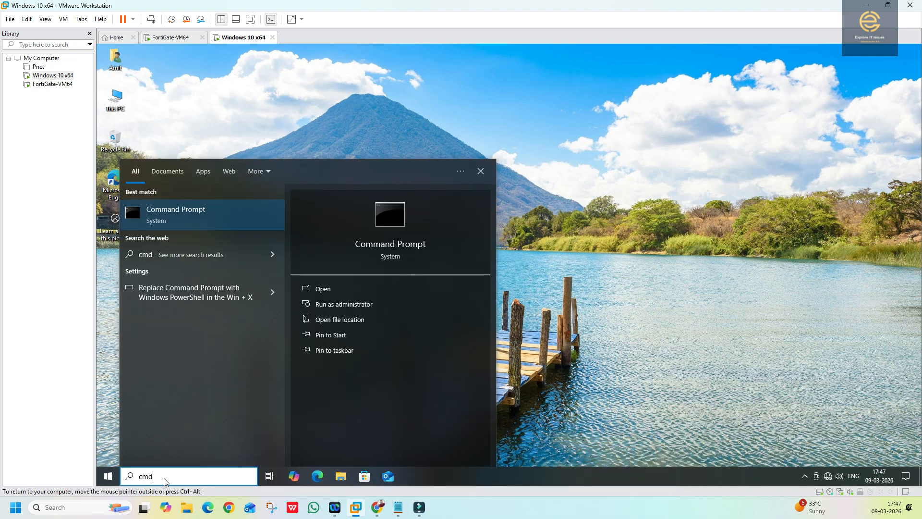
pyautogui.press('Return')
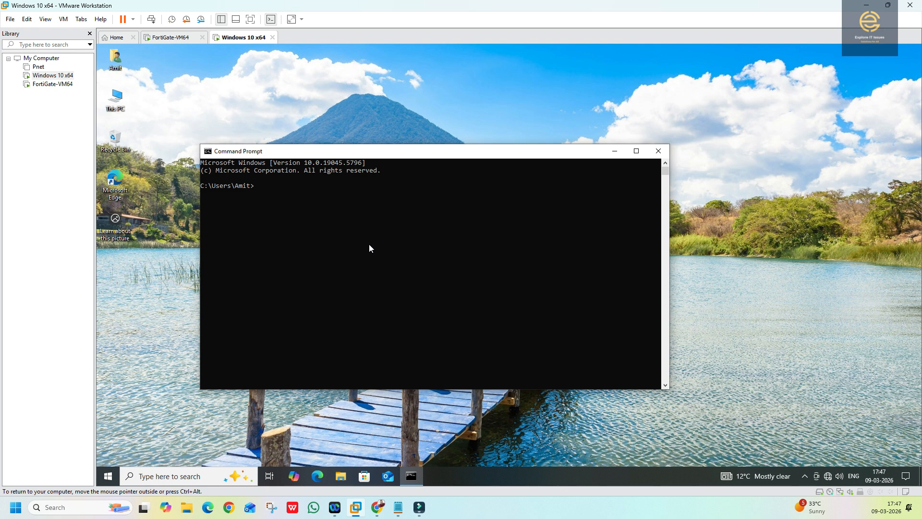
pyautogui.write('ipconfig')
pyautogui.press('Return')
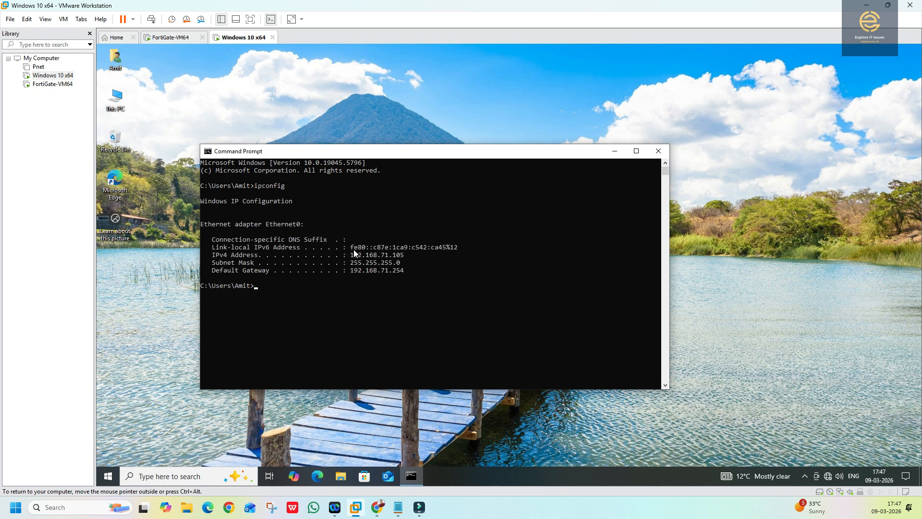
pyautogui.moveTo(351, 257)
pyautogui.mouseDown()
pyautogui.moveTo(405, 260)
pyautogui.moveTo(359, 268)
pyautogui.moveTo(354, 257)
pyautogui.mouseUp()
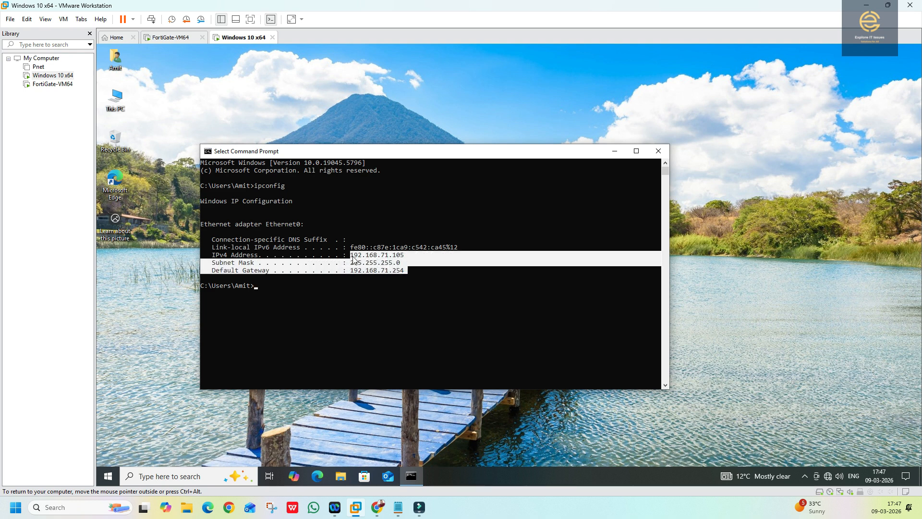
pyautogui.click(278, 291)
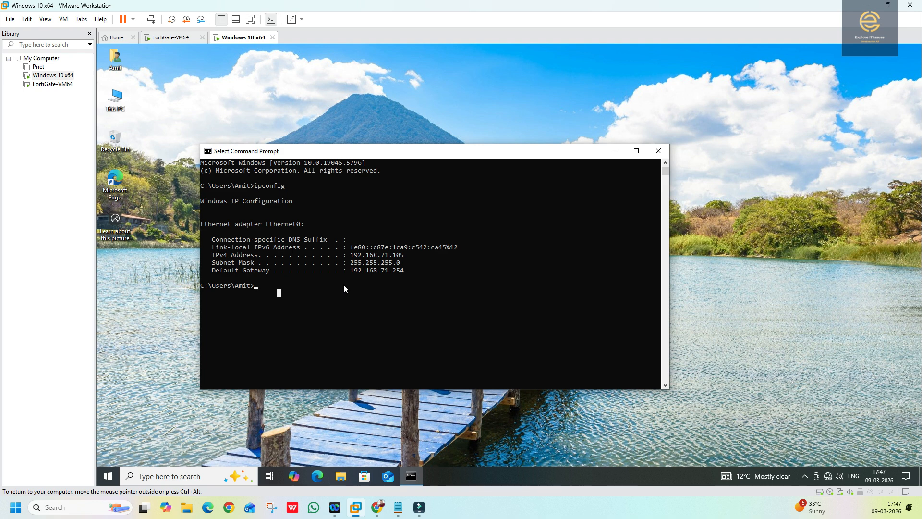
pyautogui.press('Escape')
# - Ping 192.168.10.1 and cancel it with Ctrl+C
pyautogui.write('ping 192.168.10.1')
pyautogui.press('Return')
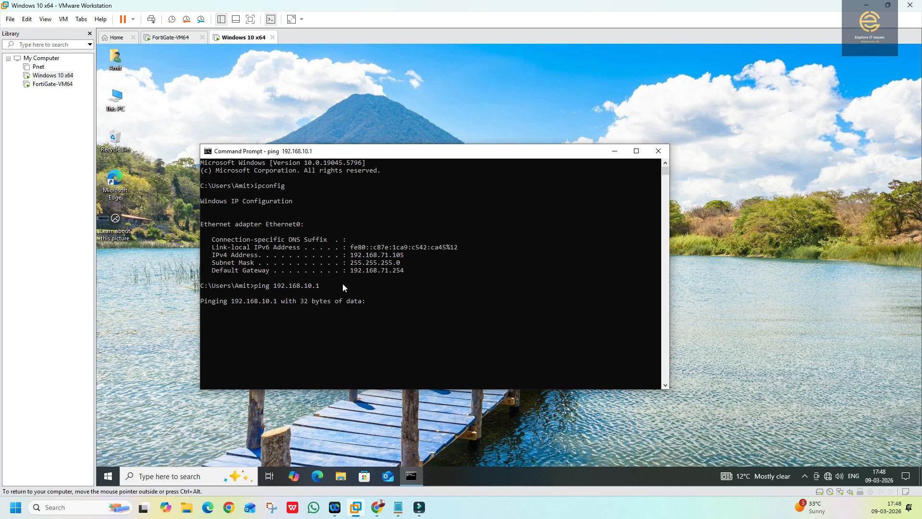
pyautogui.hotkey('ctrl', 'c')
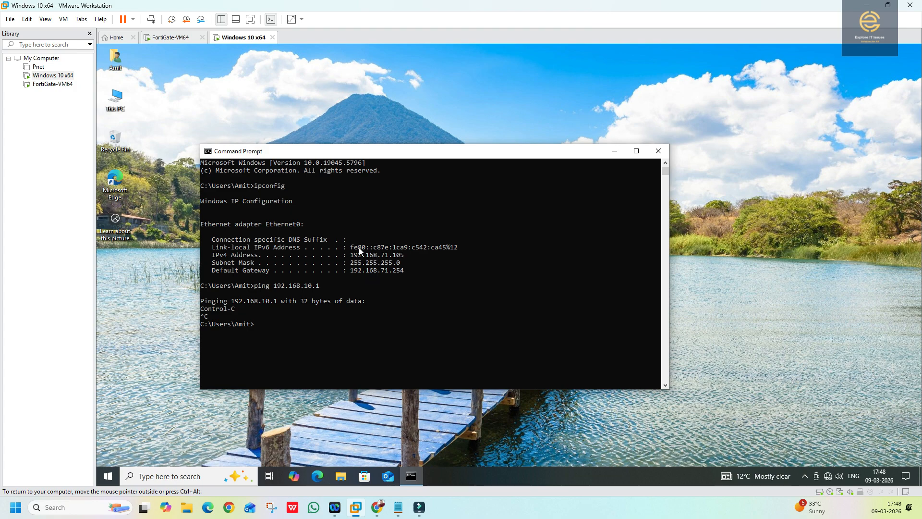
# - Reopen port2's settings and check the DHCP range 172.16.1.20-172.16.1.200
pyautogui.click(378, 507)
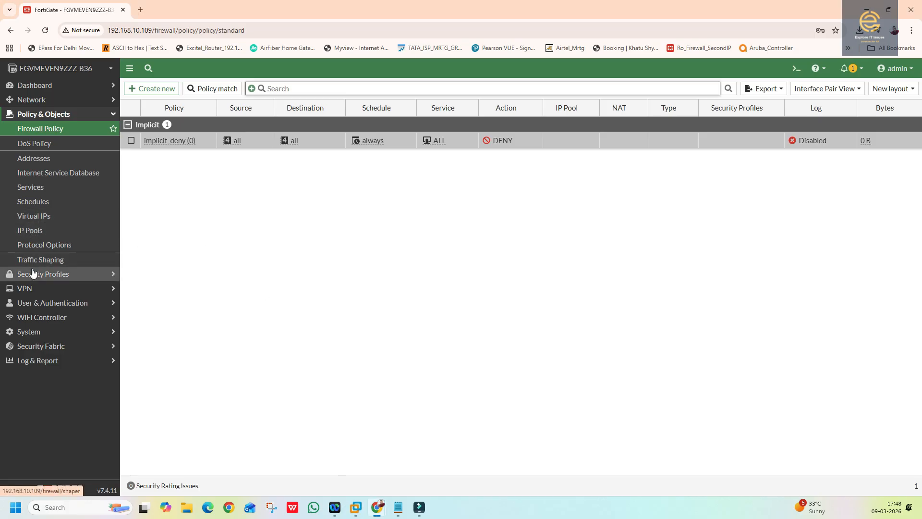
pyautogui.click(34, 235)
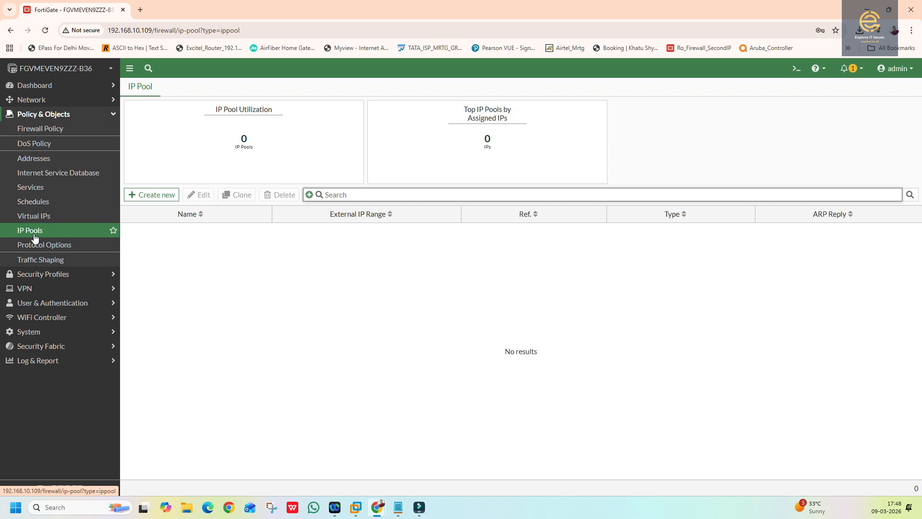
pyautogui.click(28, 101)
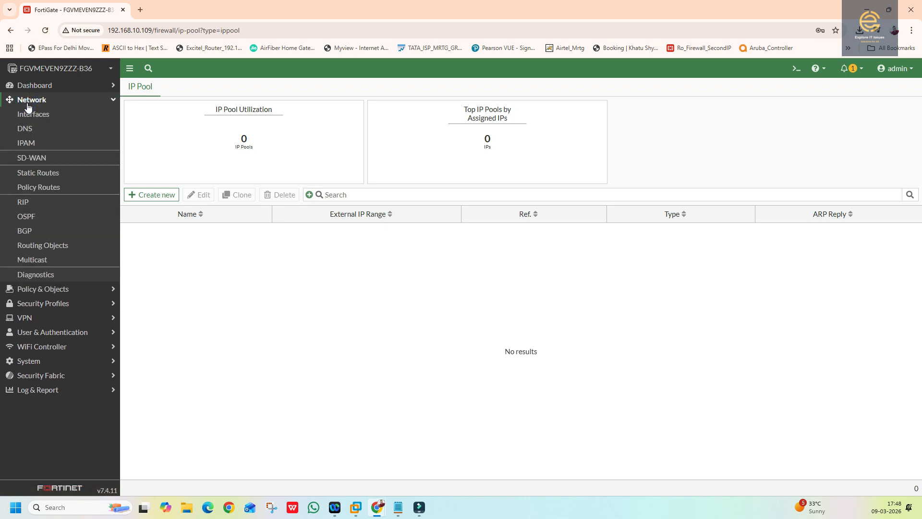
pyautogui.click(30, 114)
pyautogui.click(257, 299)
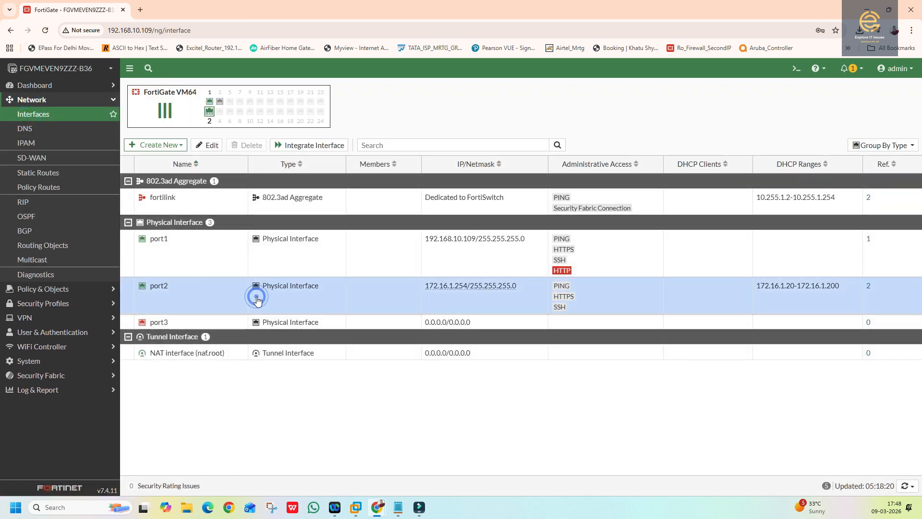
pyautogui.doubleClick(257, 299)
pyautogui.scroll(-4, 241, 330)
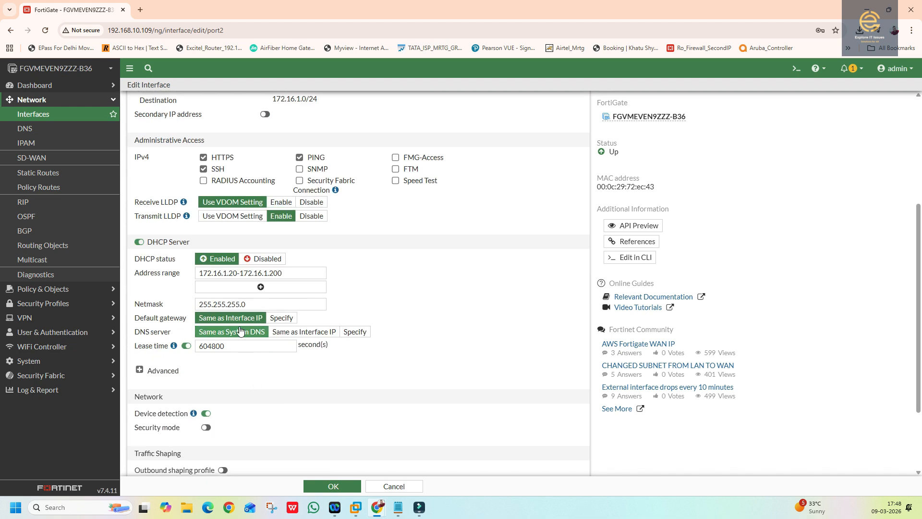
pyautogui.moveTo(201, 275); pyautogui.dragTo(288, 275)
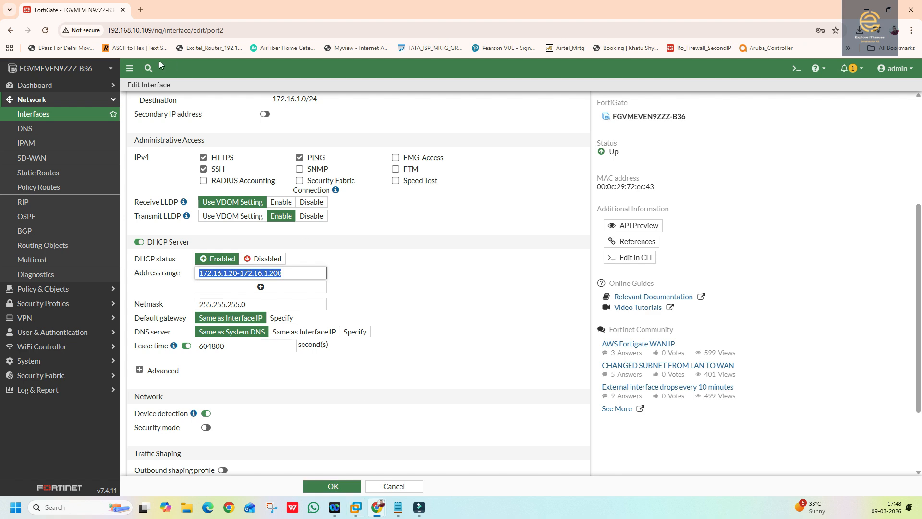
pyautogui.click(360, 515)
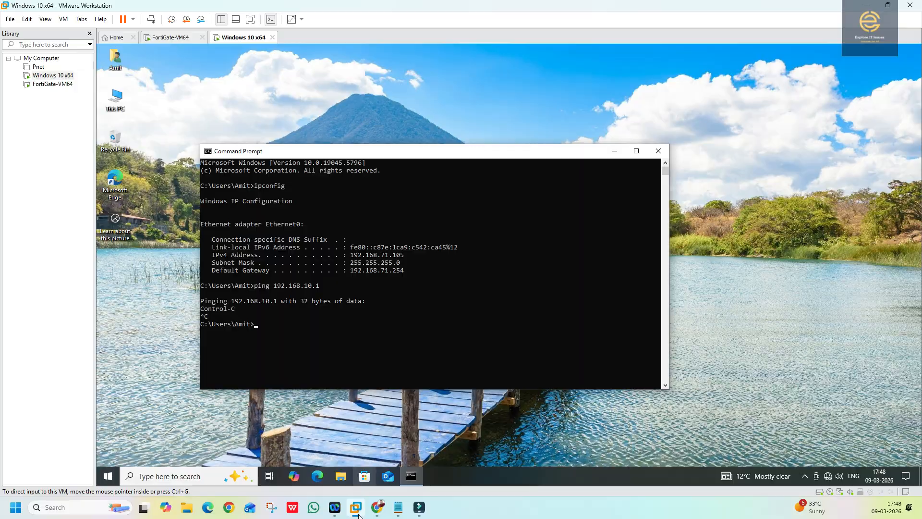
pyautogui.click(360, 515)
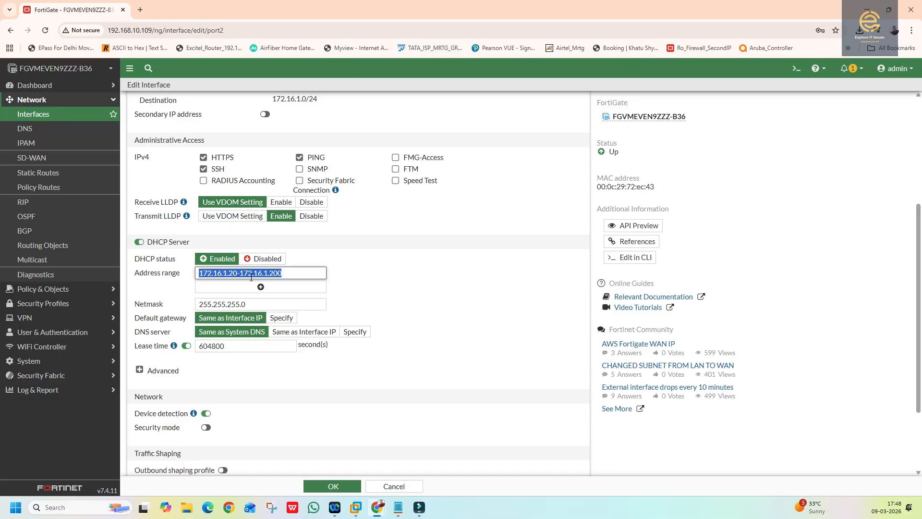
# - Open FortiGate-VM64's settings and inspect Network Adapter 2's LAN segment and advanced options
pyautogui.click(356, 507)
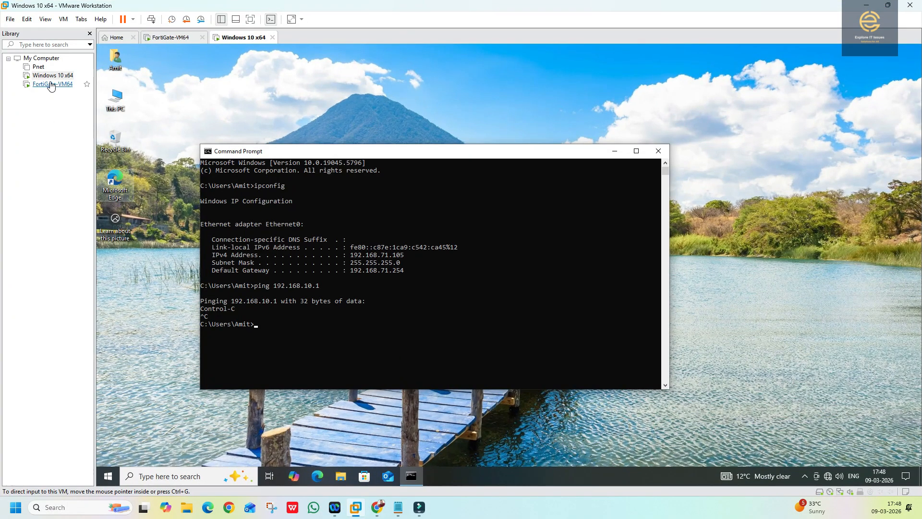
pyautogui.click(47, 88)
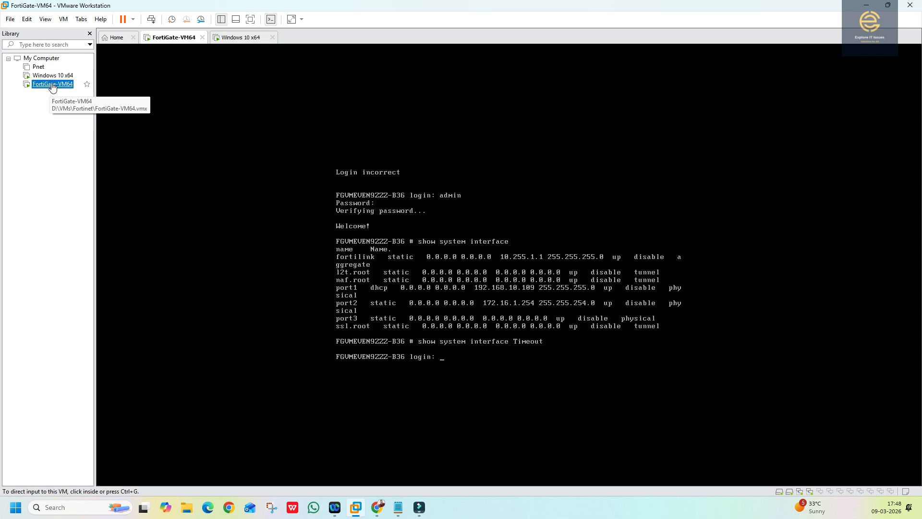
pyautogui.rightClick(54, 86)
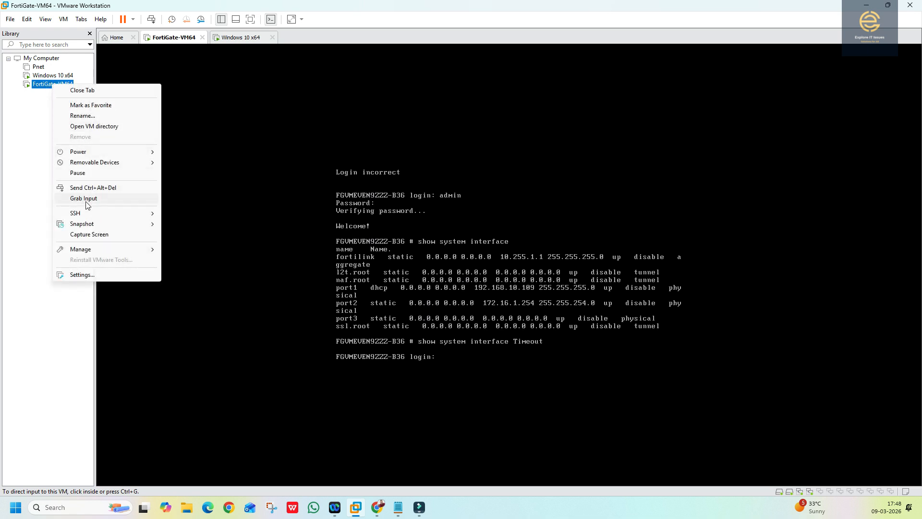
pyautogui.click(80, 275)
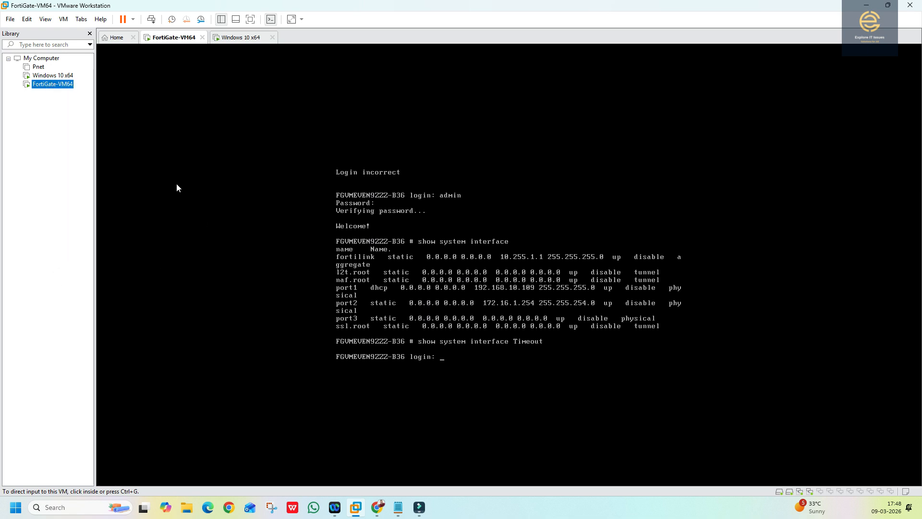
pyautogui.click(326, 167)
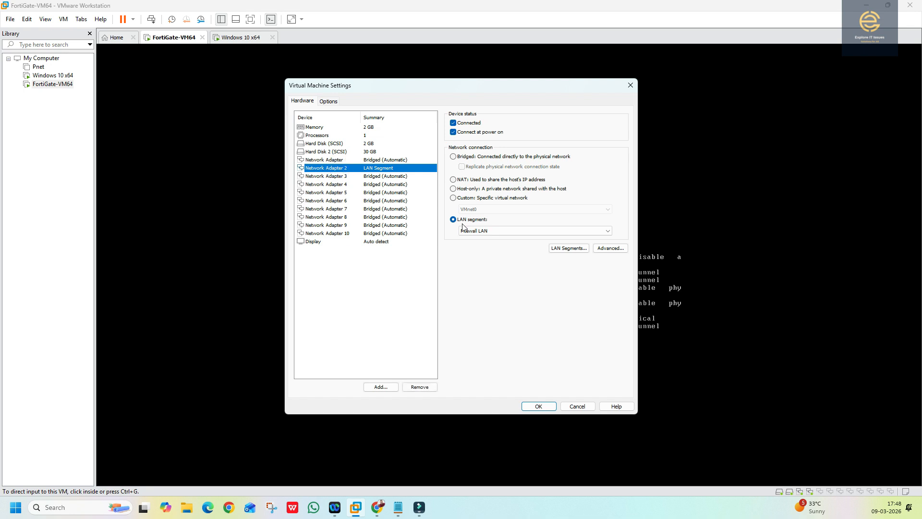
pyautogui.click(475, 231)
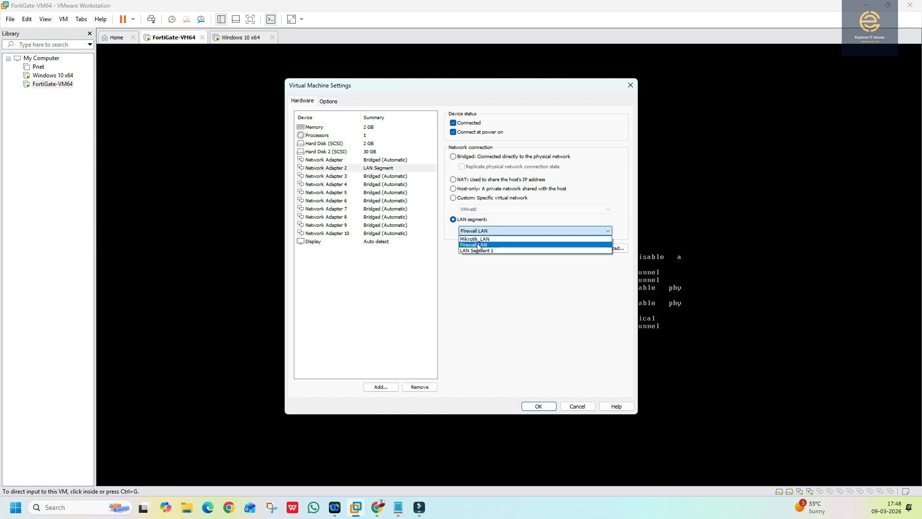
pyautogui.click(478, 245)
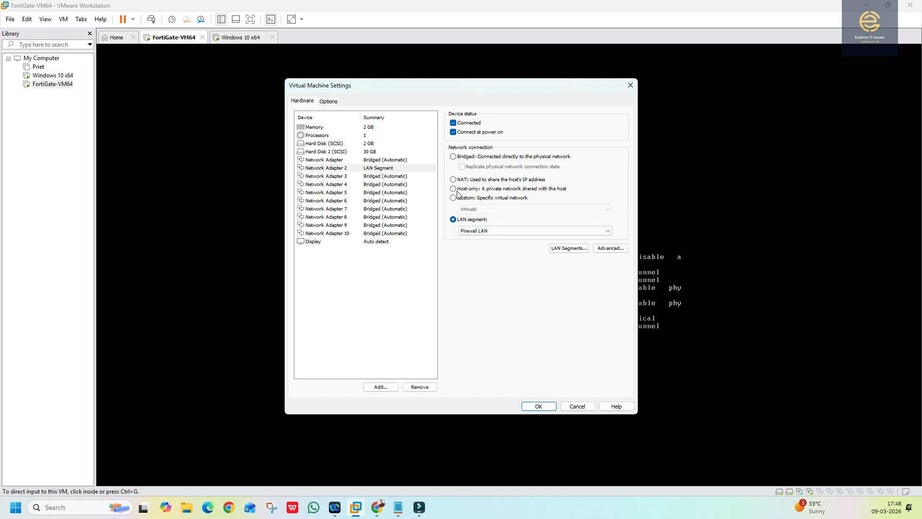
pyautogui.click(582, 250)
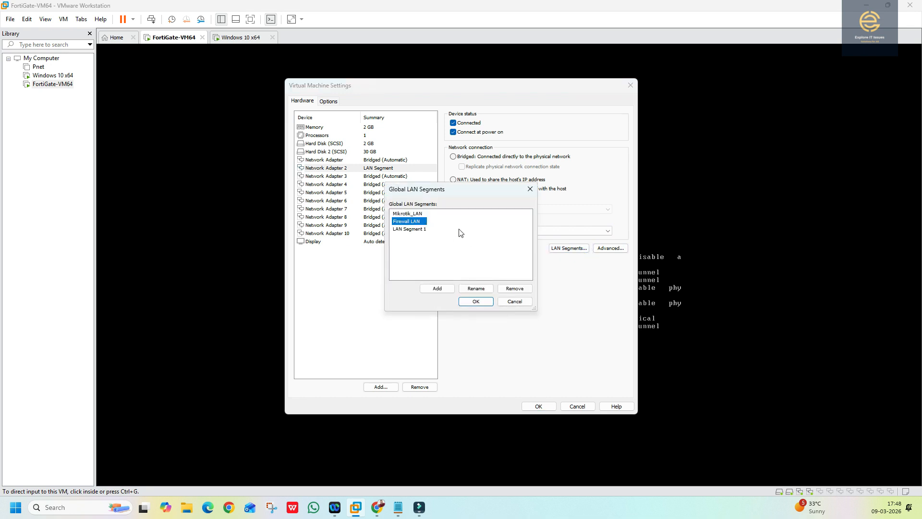
pyautogui.click(502, 300)
pyautogui.click(607, 247)
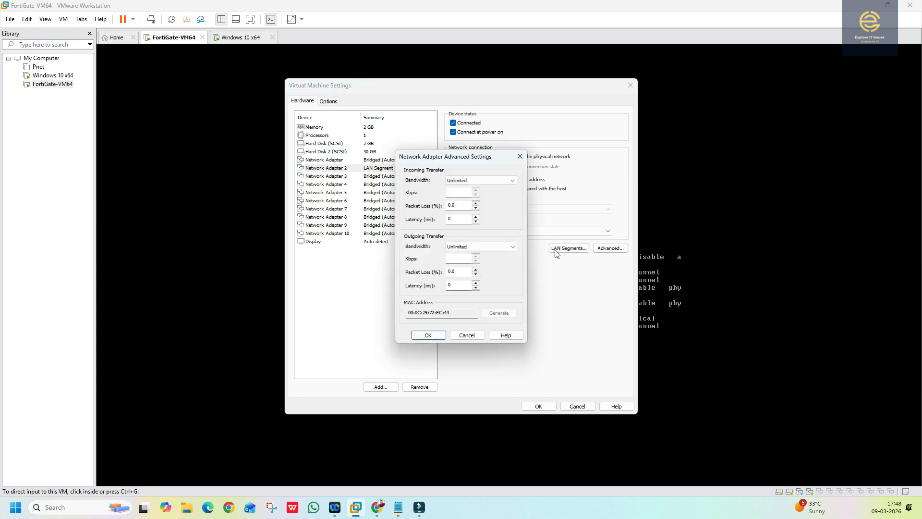
pyautogui.click(473, 335)
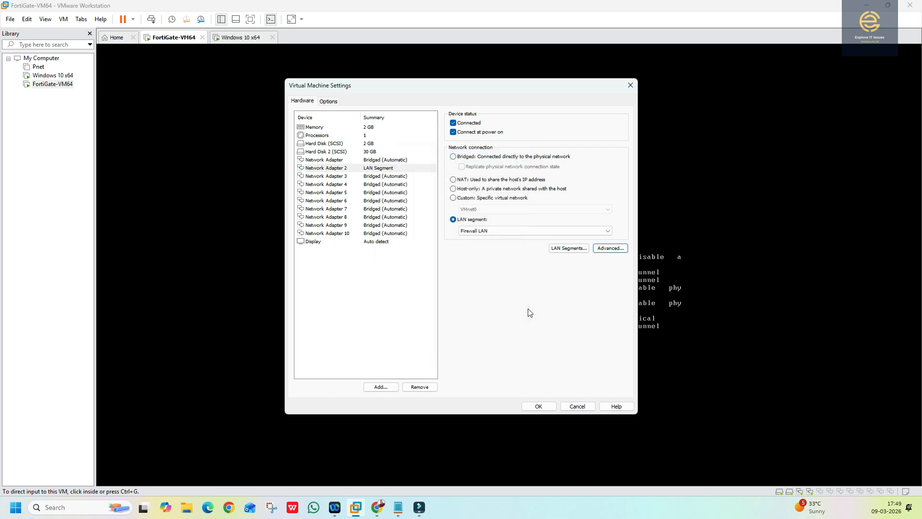
# - Put Network Adapter 2 on LAN Segment 1 and apply the change
pyautogui.click(481, 234)
pyautogui.click(480, 244)
pyautogui.click(479, 233)
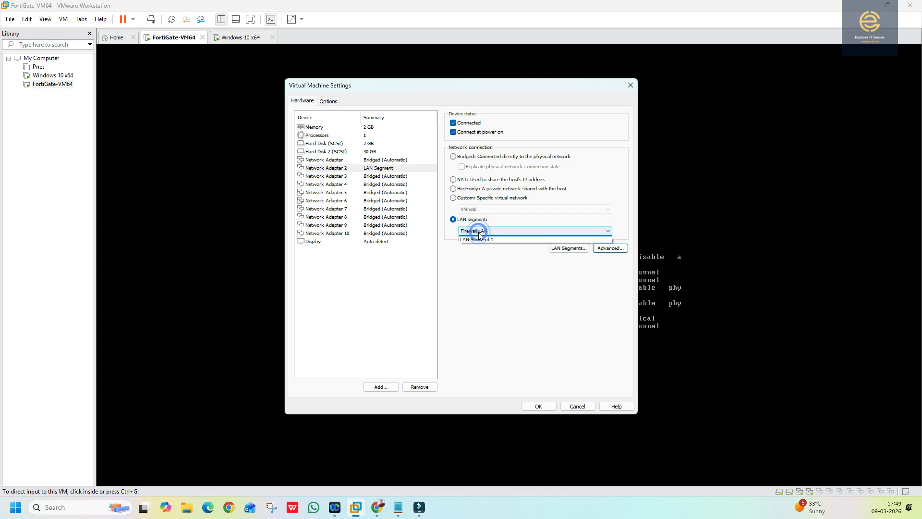
pyautogui.click(477, 250)
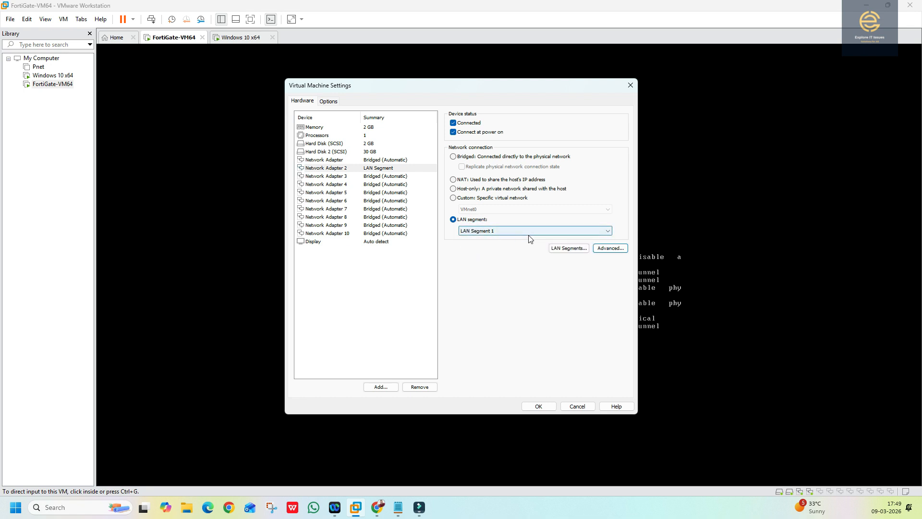
pyautogui.click(538, 406)
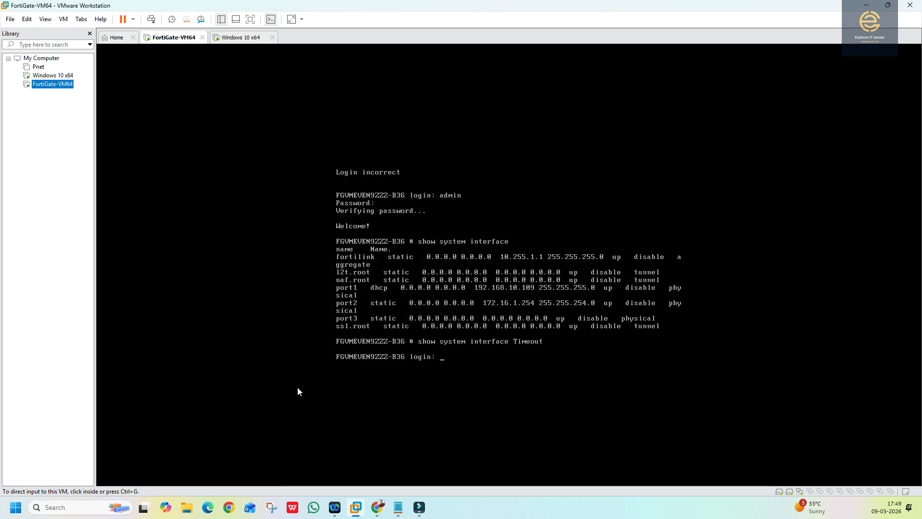
# - Close port2's edit page to return to the FortiGate Interfaces list
pyautogui.click(380, 512)
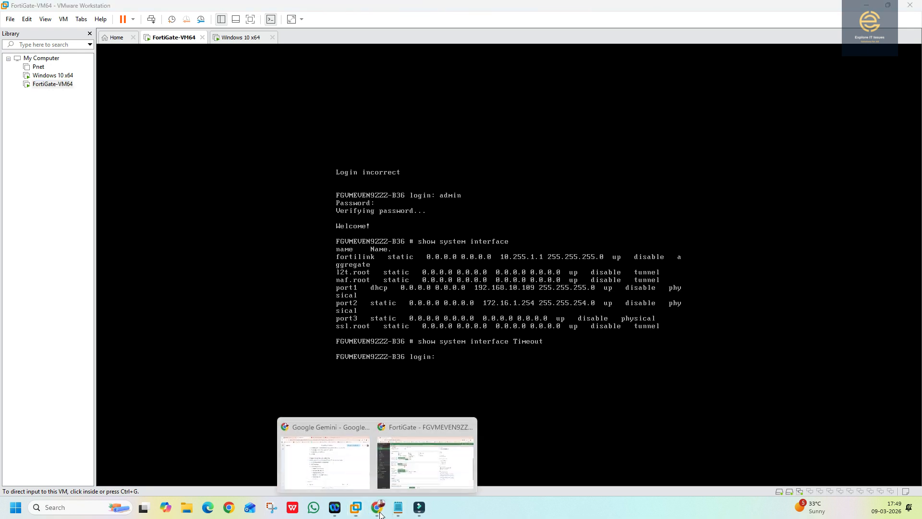
pyautogui.click(399, 462)
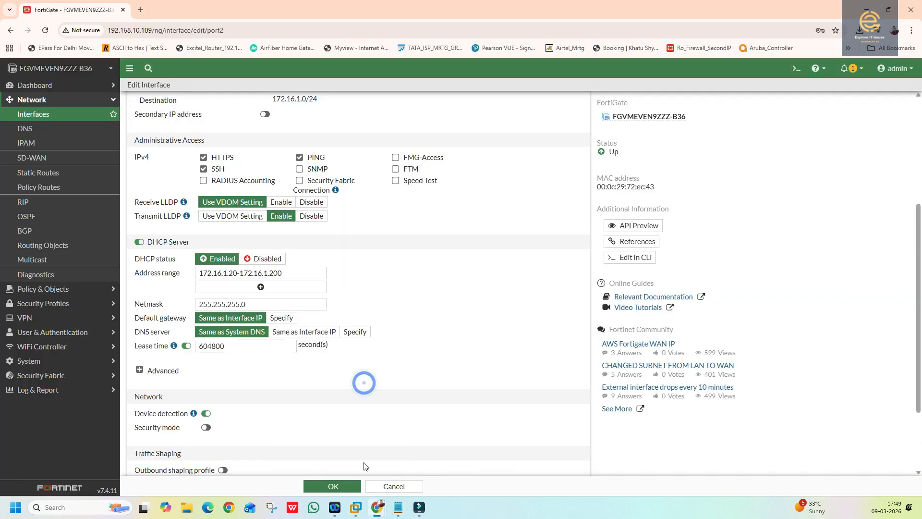
pyautogui.click(379, 486)
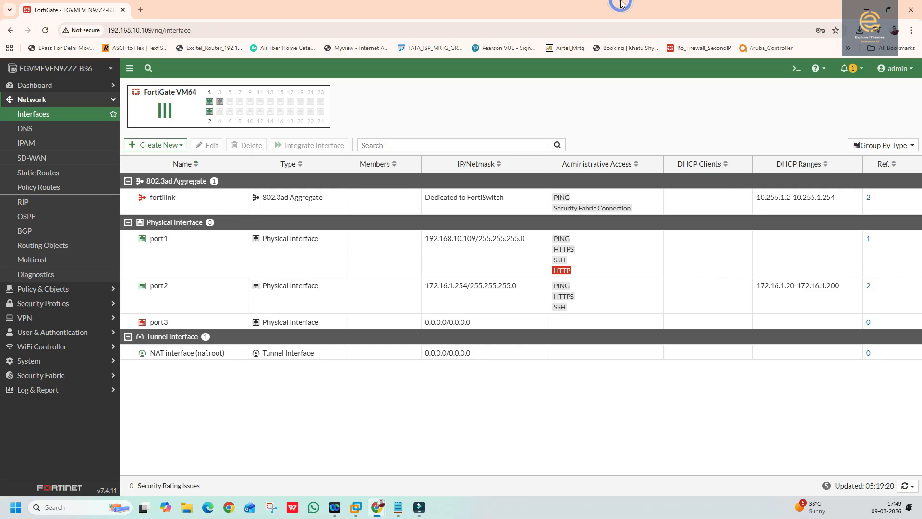
# - Run ipconfig/release in the Windows 10 VM's Command Prompt
pyautogui.click(354, 508)
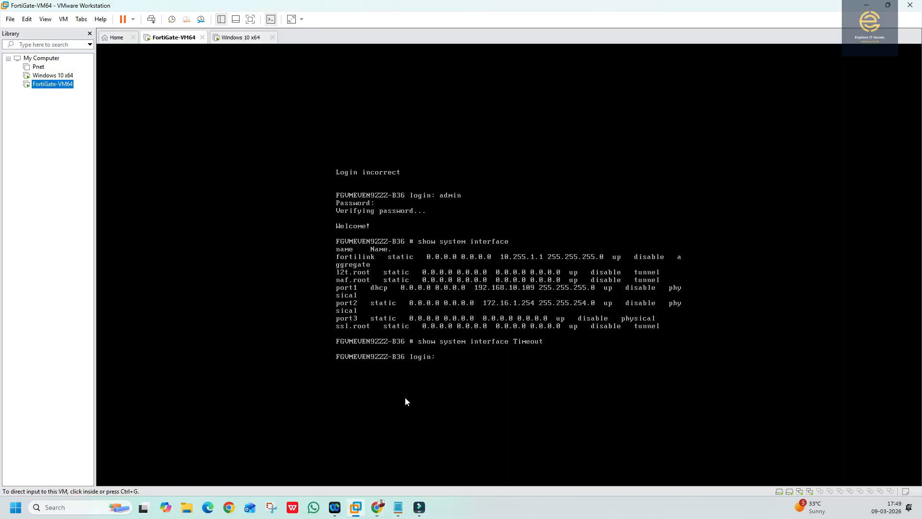
pyautogui.click(50, 76)
pyautogui.click(374, 307)
pyautogui.press('Up')
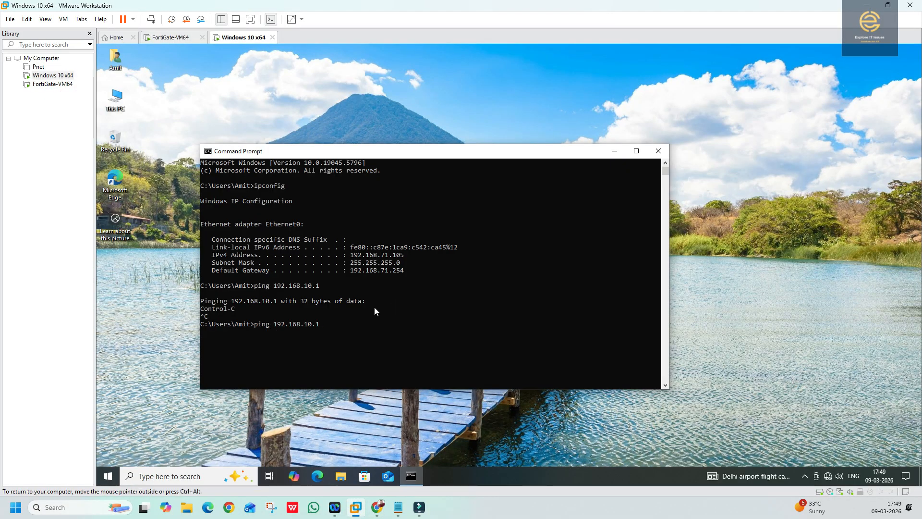
pyautogui.press('BackSpace')
pyautogui.press('BackSpace')
pyautogui.press('BackSpace')
pyautogui.press('BackSpace')
pyautogui.press('BackSpace')
pyautogui.press('BackSpace')
pyautogui.press('BackSpace')
pyautogui.press('BackSpace')
pyautogui.press('BackSpace')
pyautogui.press('BackSpace')
pyautogui.press('BackSpace')
pyautogui.press('BackSpace')
pyautogui.press('BackSpace')
pyautogui.press('BackSpace')
pyautogui.press('BackSpace')
pyautogui.press('BackSpace')
pyautogui.press('BackSpace')
pyautogui.write('ipconfig/release')
pyautogui.press('Return')
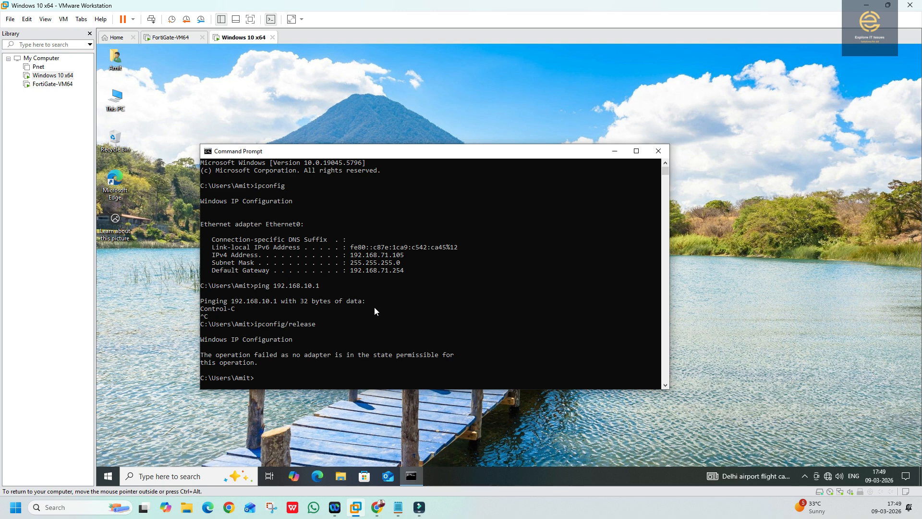
# - Run ipconfig/renew twice; both fail with no adapter in a permissible state
pyautogui.press('Up')
pyautogui.write('=')
pyautogui.press('BackSpace')
pyautogui.press('BackSpace')
pyautogui.press('BackSpace')
pyautogui.press('BackSpace')
pyautogui.press('BackSpace')
pyautogui.press('BackSpace')
pyautogui.write('new')
pyautogui.press('Return')
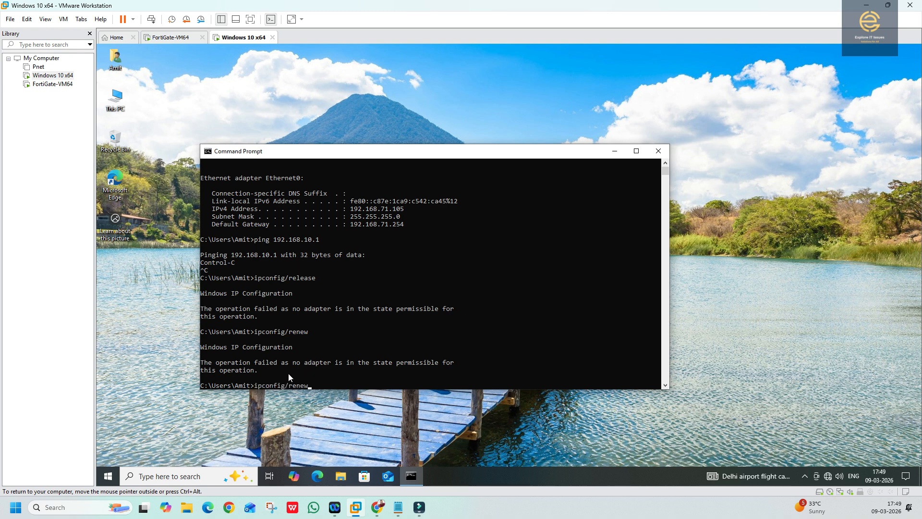
pyautogui.press('Up')
pyautogui.press('Return')
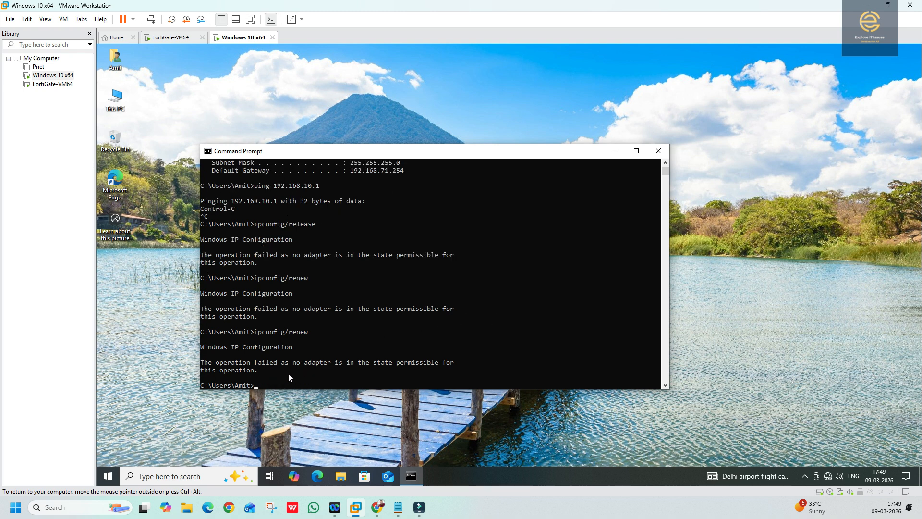
# - Put the Windows 10 x64 VM's network adapter on LAN Segment 1 and apply the settings
pyautogui.rightClick(50, 76)
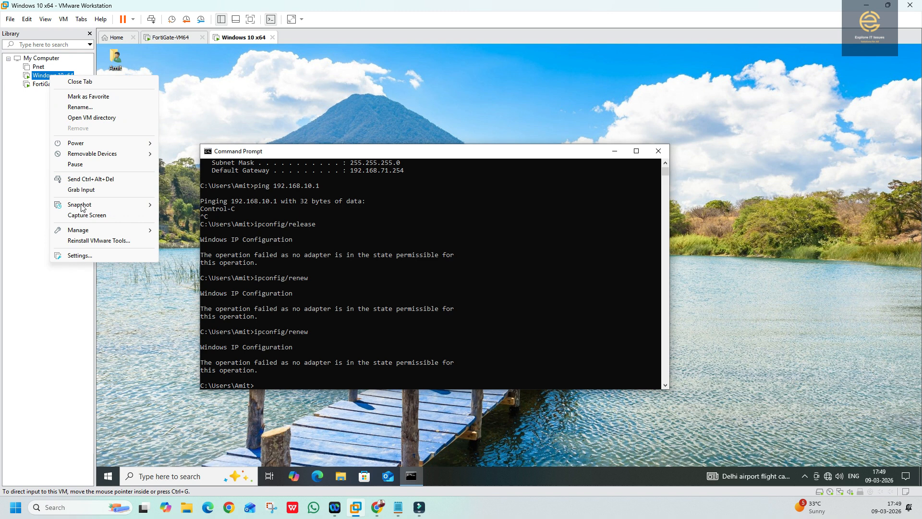
pyautogui.click(77, 255)
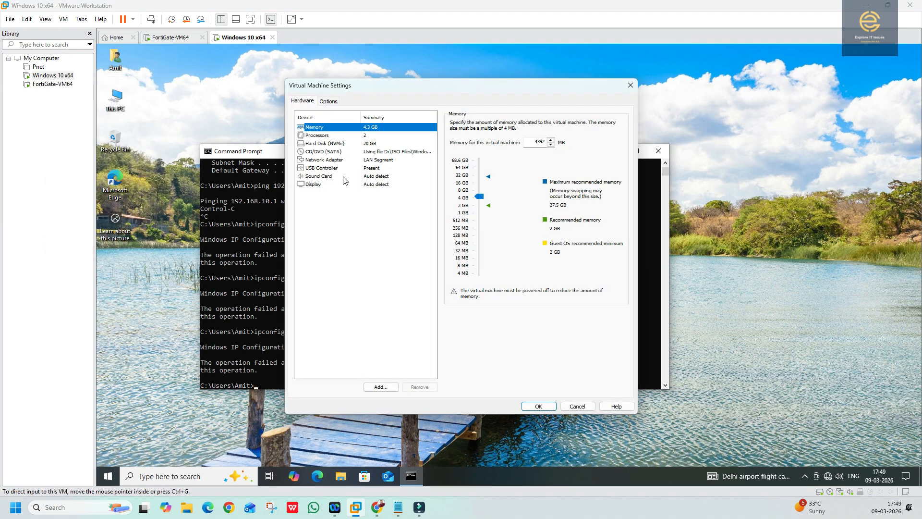
pyautogui.click(323, 160)
pyautogui.click(475, 230)
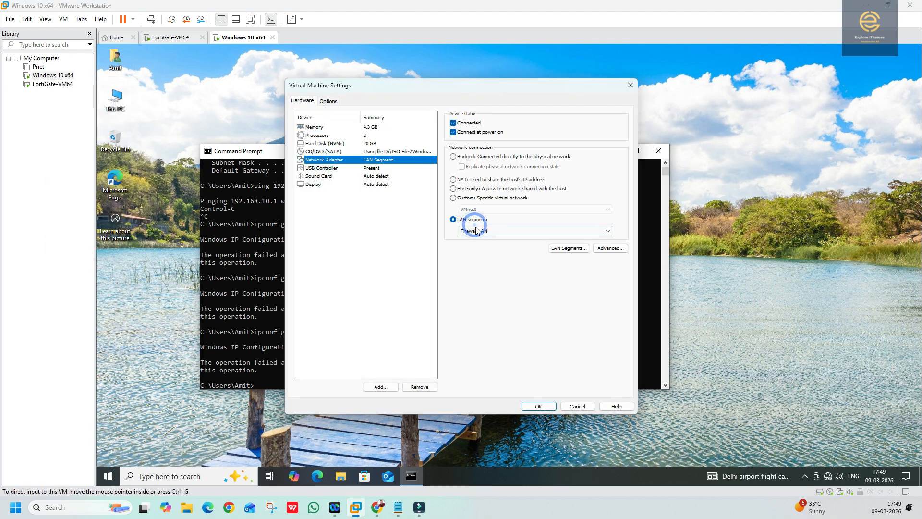
pyautogui.click(477, 250)
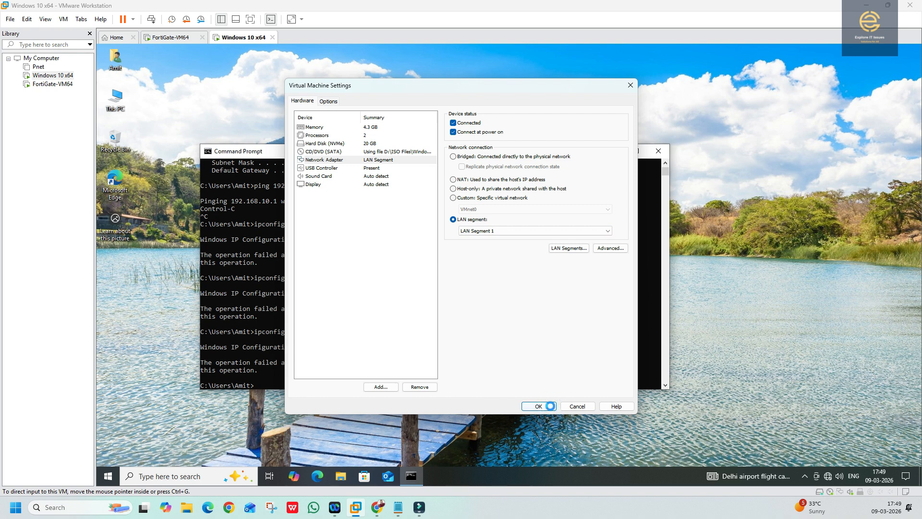
pyautogui.click(551, 407)
pyautogui.click(334, 351)
# - Rerun ipconfig/renew three more times in the Command Prompt
pyautogui.press('Up')
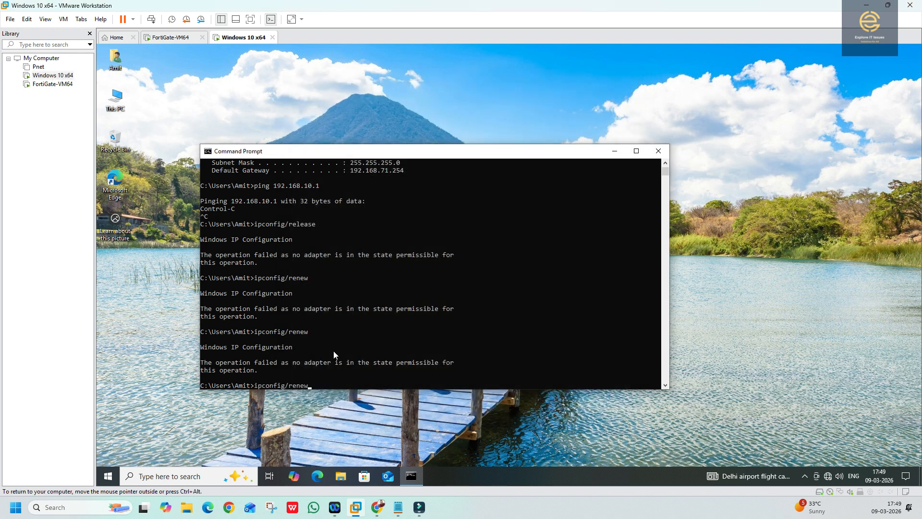
pyautogui.press('Return')
pyautogui.press('Up')
pyautogui.press('Up')
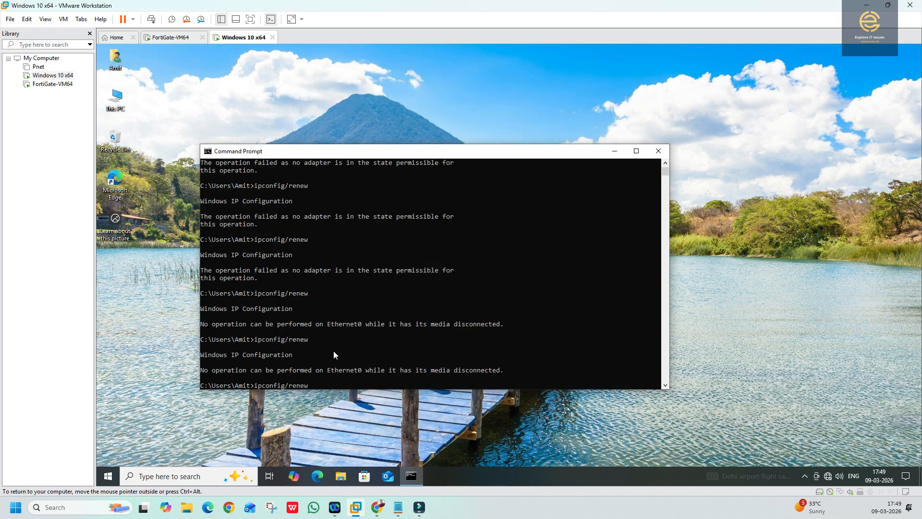
pyautogui.press('Return')
pyautogui.press('Up')
pyautogui.press('Return')
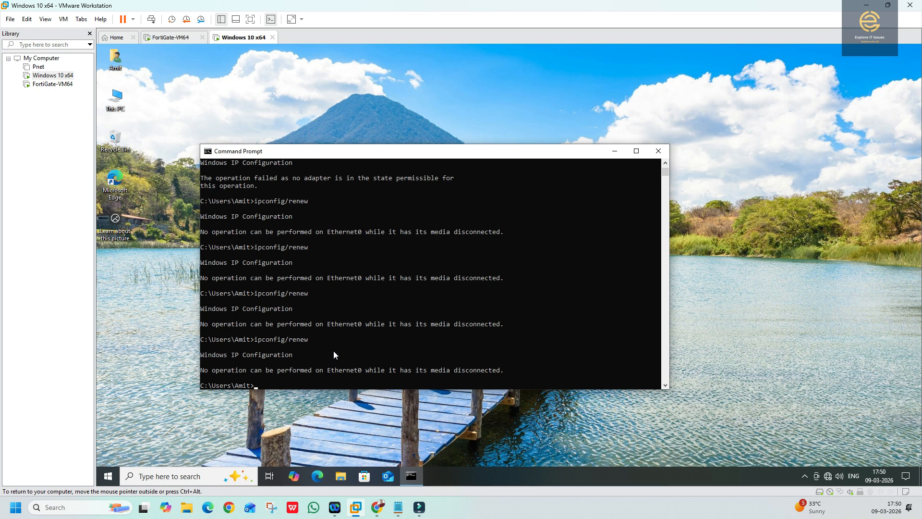
# - Run ipconfig/release and then ipconfig/renew again, both still failing
pyautogui.press('Up')
pyautogui.press('BackSpace')
pyautogui.press('BackSpace')
pyautogui.press('BackSpace')
pyautogui.press('BackSpace')
pyautogui.press('BackSpace')
pyautogui.write('release')
pyautogui.press('Return')
pyautogui.press('Up')
pyautogui.press('BackSpace')
pyautogui.press('BackSpace')
pyautogui.press('BackSpace')
pyautogui.press('BackSpace')
pyautogui.press('BackSpace')
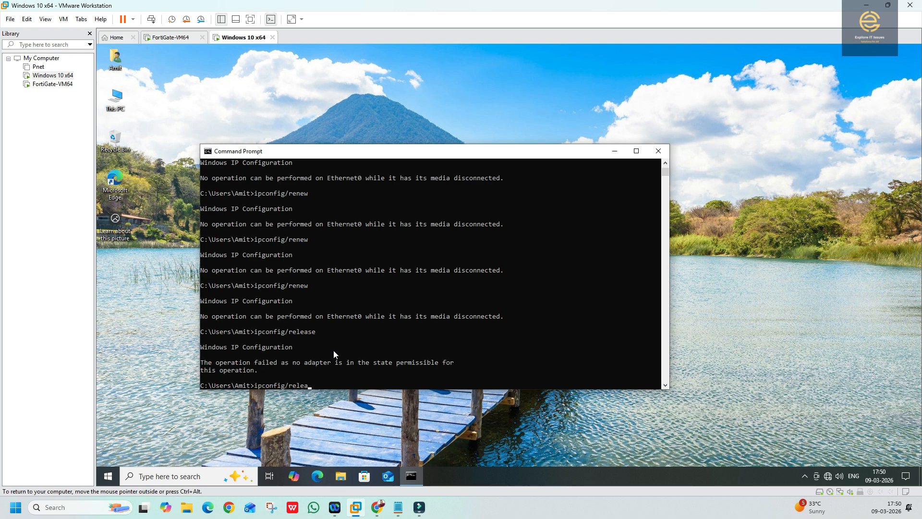
pyautogui.write('new')
pyautogui.press('Return')
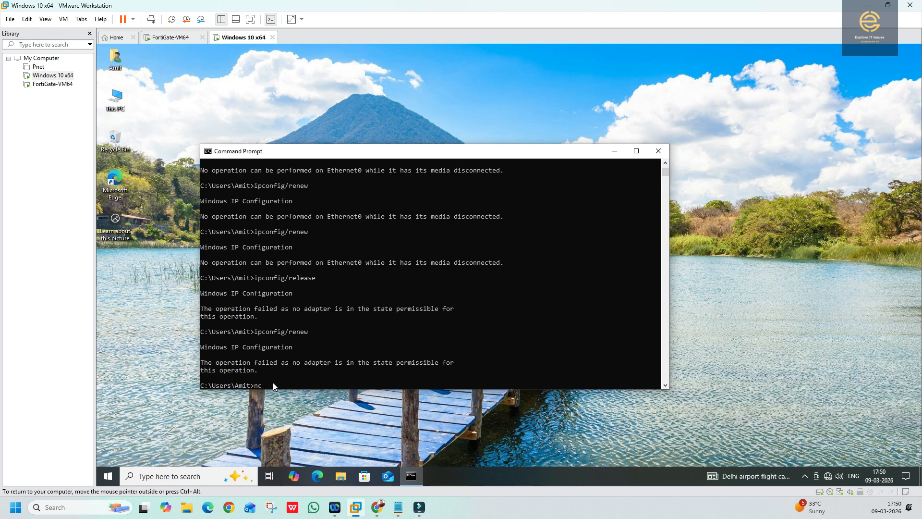
# - Run ncpa.cpl, then disable and re-enable the Ethernet0 adapter
pyautogui.write('ncpa.cpl')
pyautogui.press('Return')
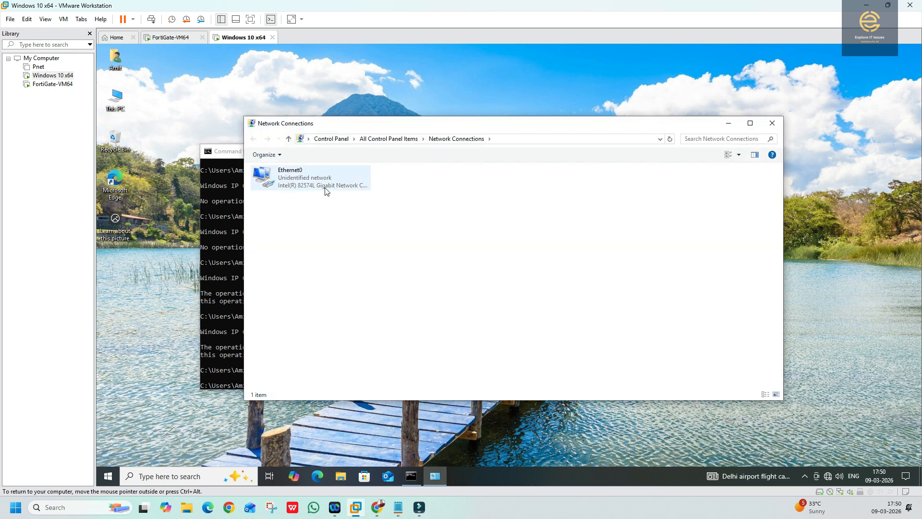
pyautogui.click(307, 184)
pyautogui.rightClick(307, 184)
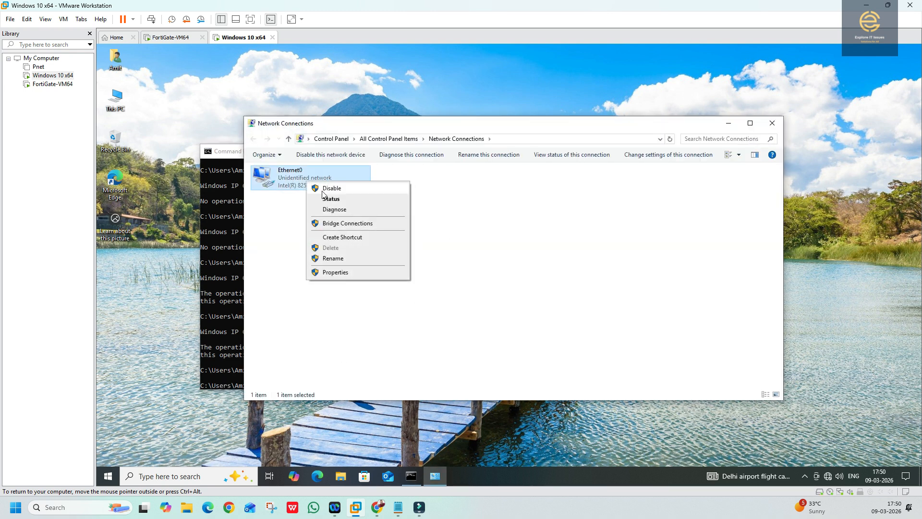
pyautogui.click(320, 189)
pyautogui.rightClick(303, 183)
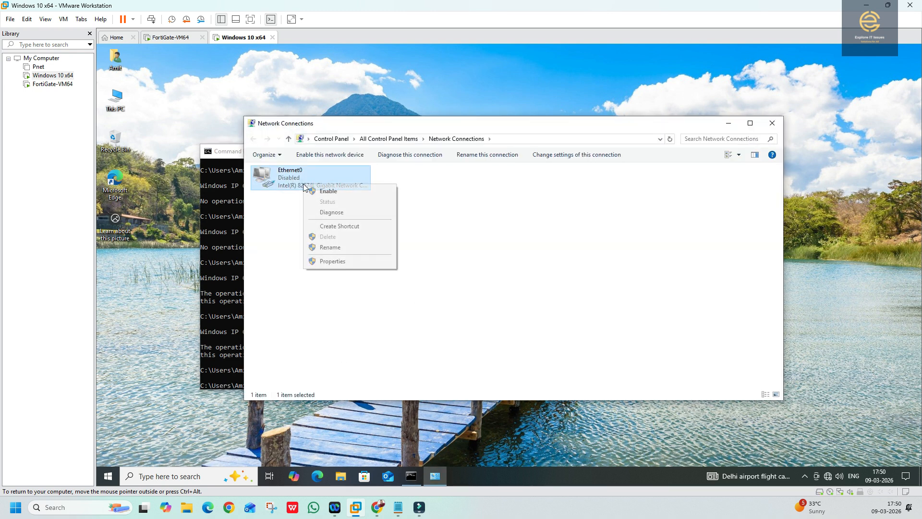
pyautogui.click(314, 190)
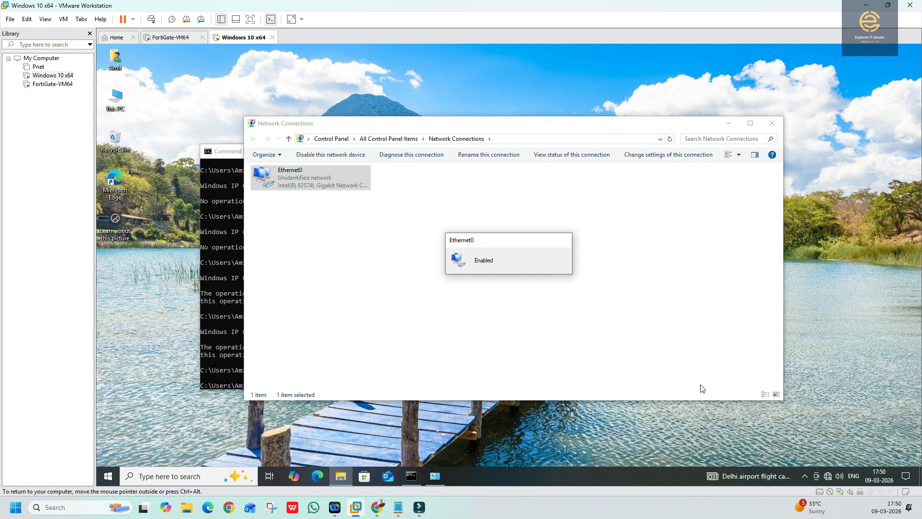
# - Check Ethernet0's details (IPv4 address 192.168.71.105, gateway, DNS), then close all network windows
pyautogui.rightClick(311, 181)
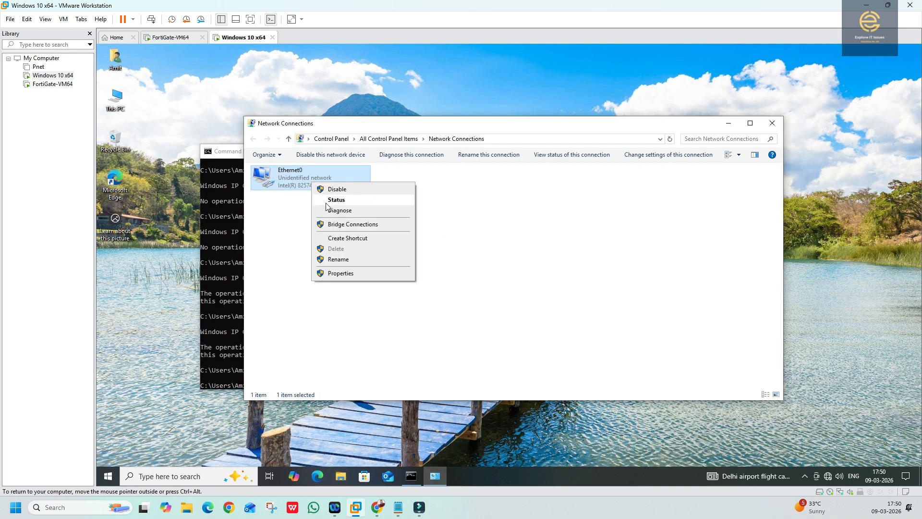
pyautogui.click(327, 200)
pyautogui.click(453, 252)
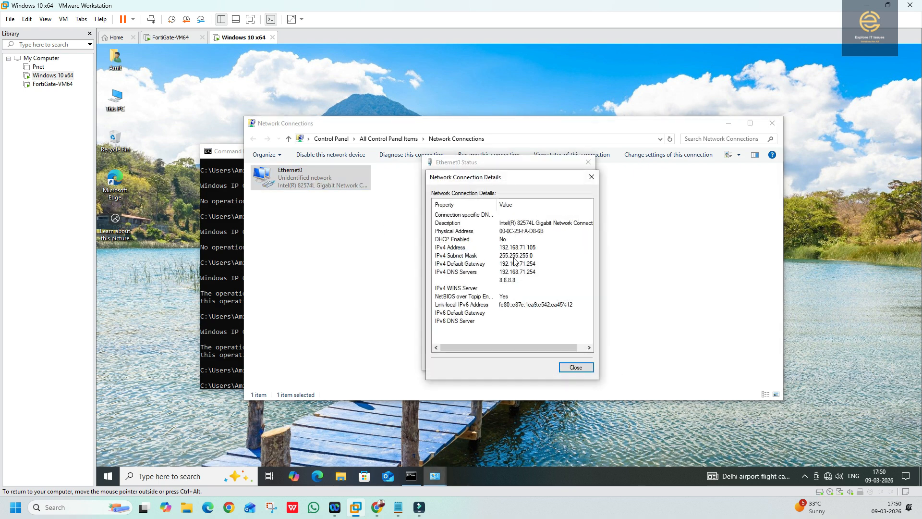
pyautogui.click(500, 274)
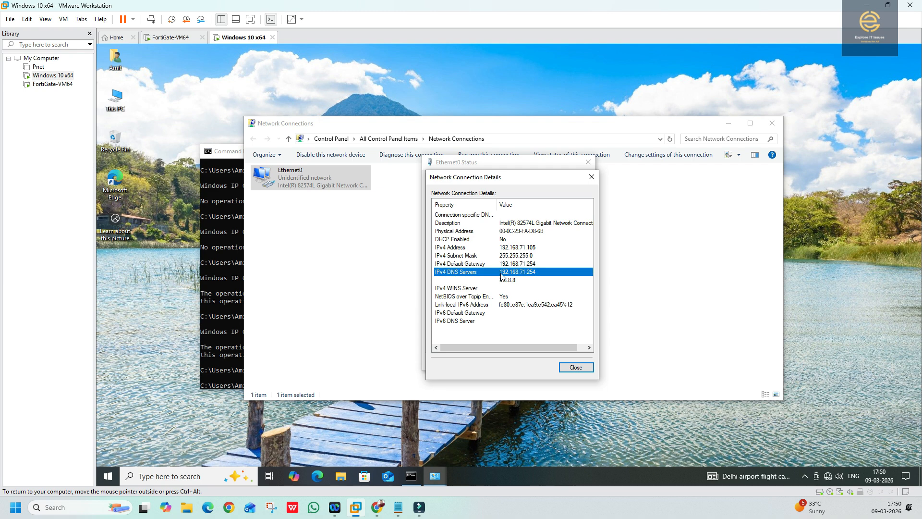
pyautogui.click(516, 264)
pyautogui.click(512, 247)
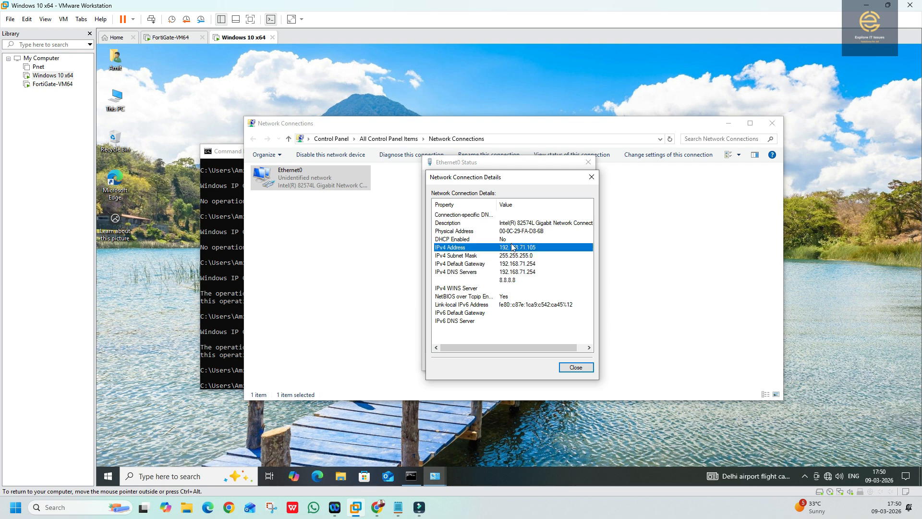
pyautogui.click(576, 367)
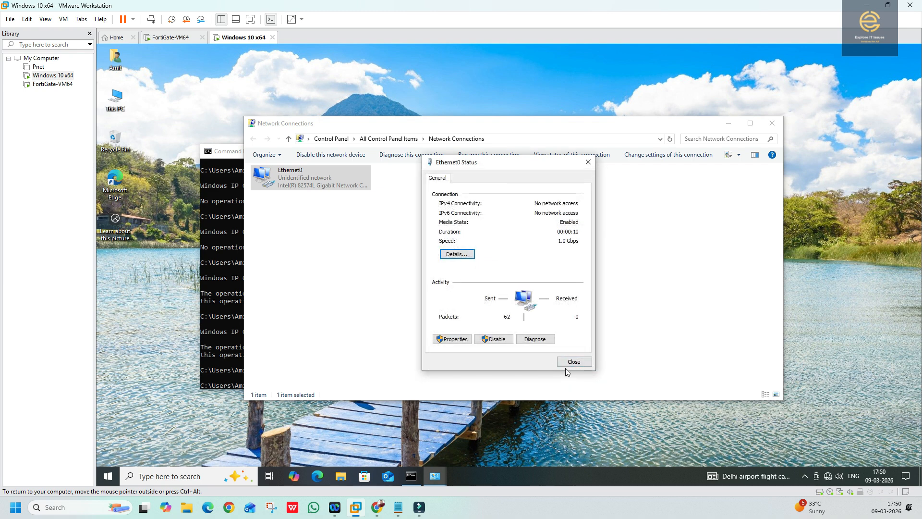
pyautogui.click(568, 363)
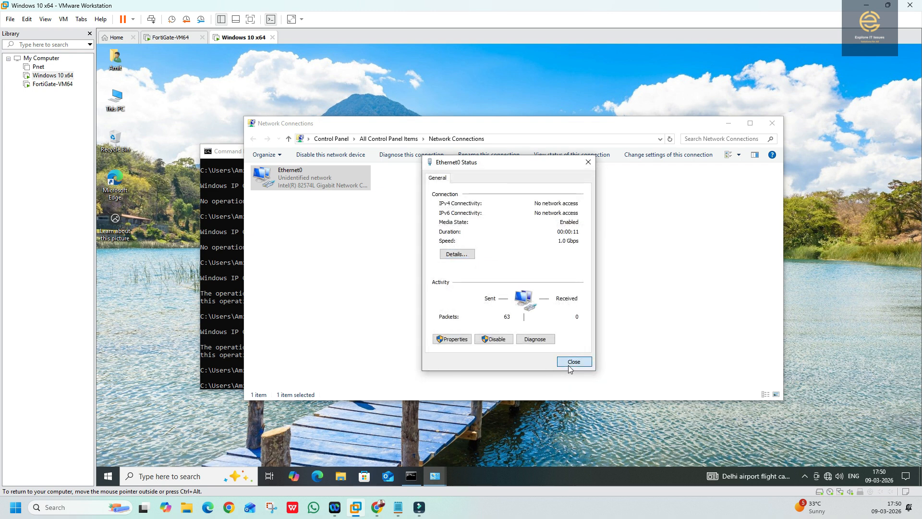
pyautogui.click(772, 124)
pyautogui.click(302, 381)
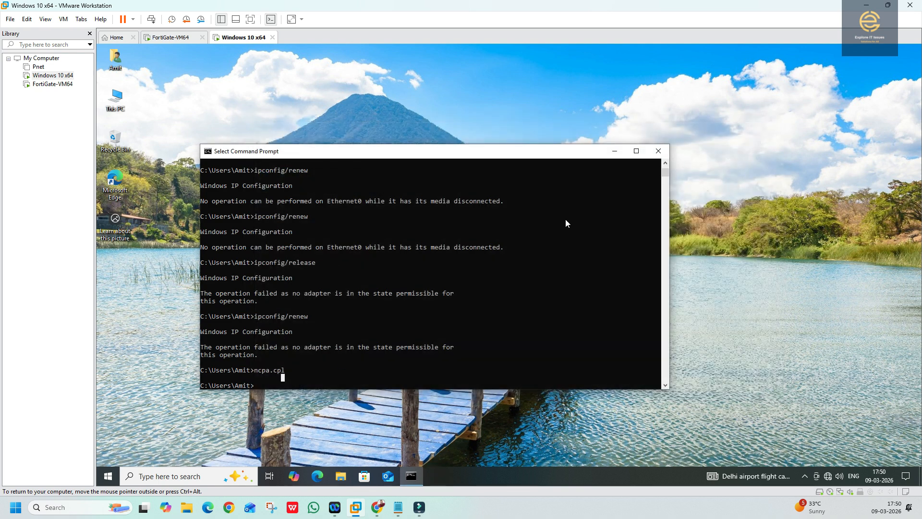
# - Close Command Prompt and move the Windows 10 x64 VM's adapter to the Firewall LAN segment
pyautogui.click(658, 151)
pyautogui.rightClick(56, 76)
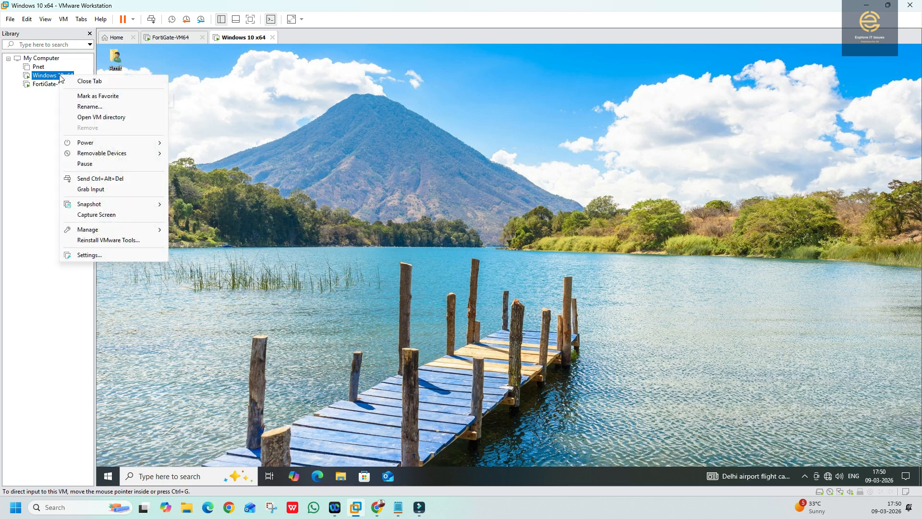
pyautogui.click(71, 255)
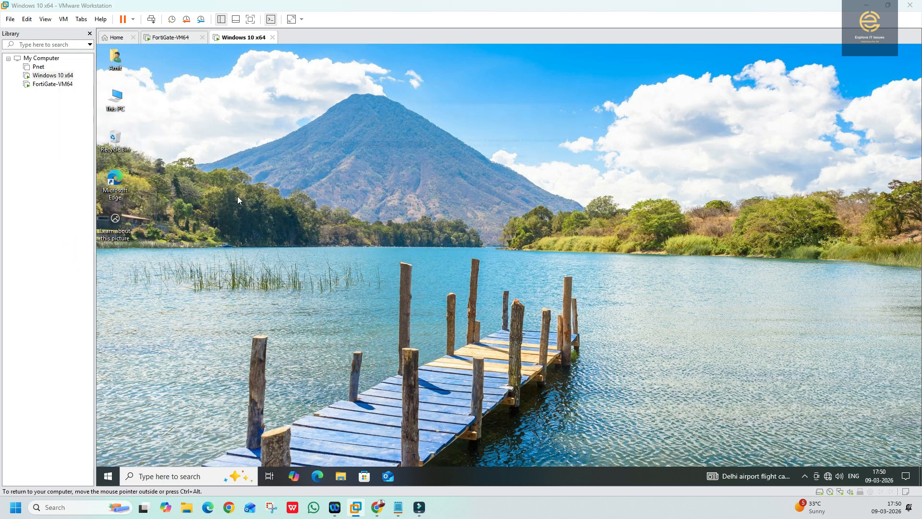
pyautogui.click(328, 160)
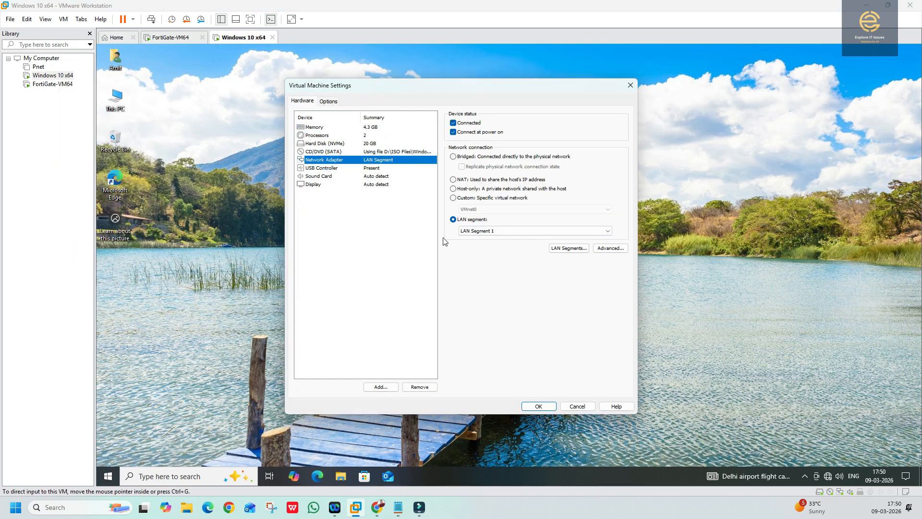
pyautogui.click(465, 198)
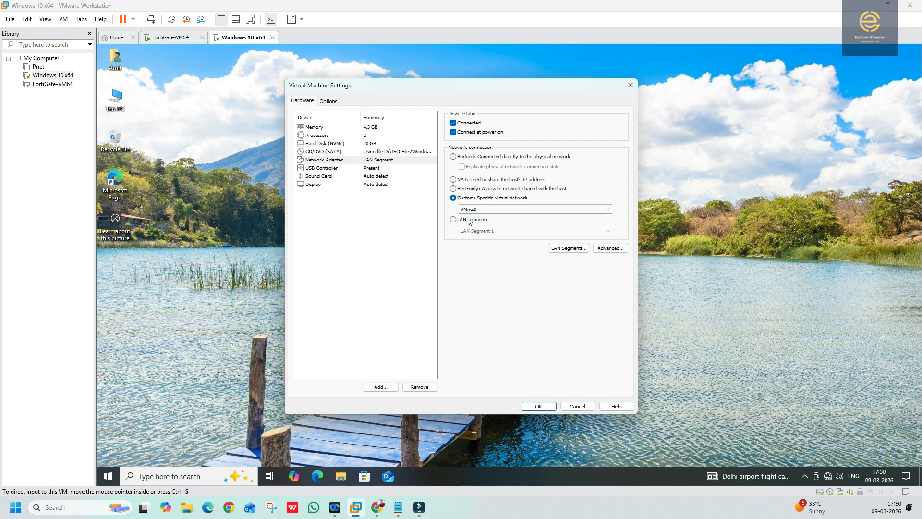
pyautogui.click(468, 220)
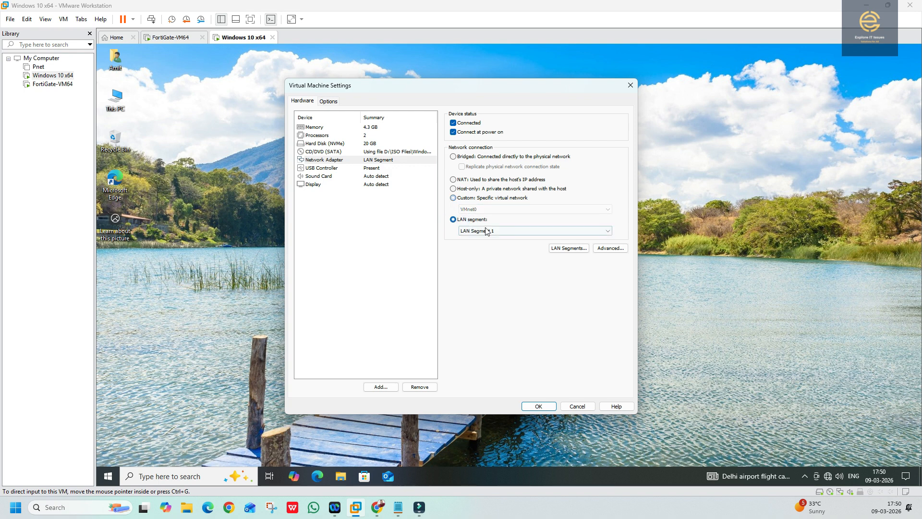
pyautogui.click(486, 231)
pyautogui.click(488, 245)
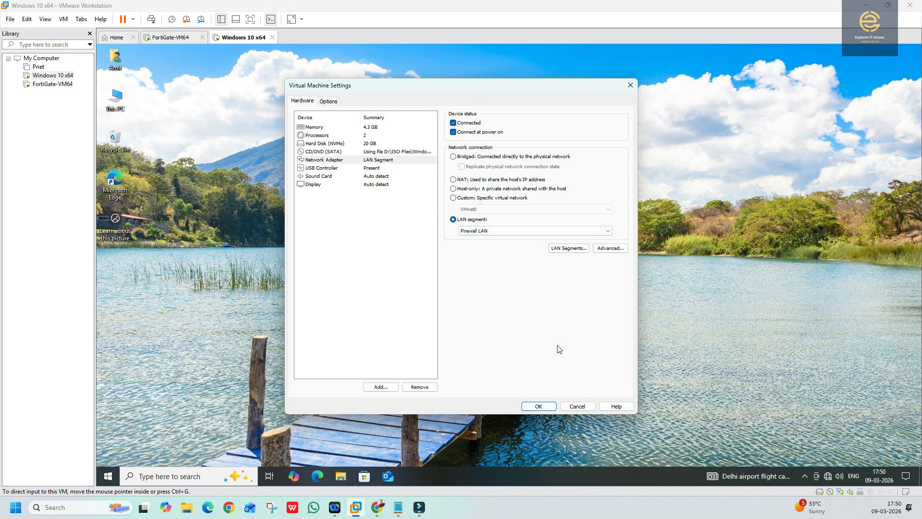
pyautogui.click(535, 407)
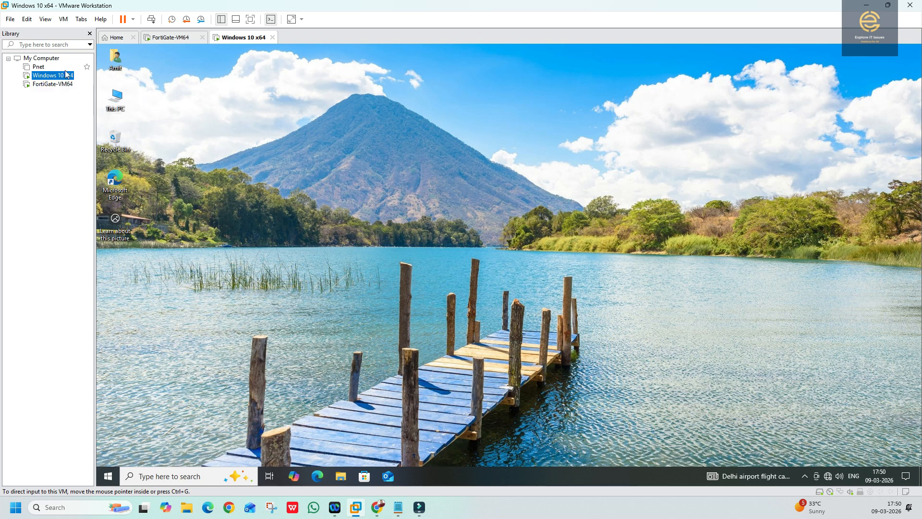
# - Restart Windows 10 from the Start menu power options
pyautogui.click(108, 476)
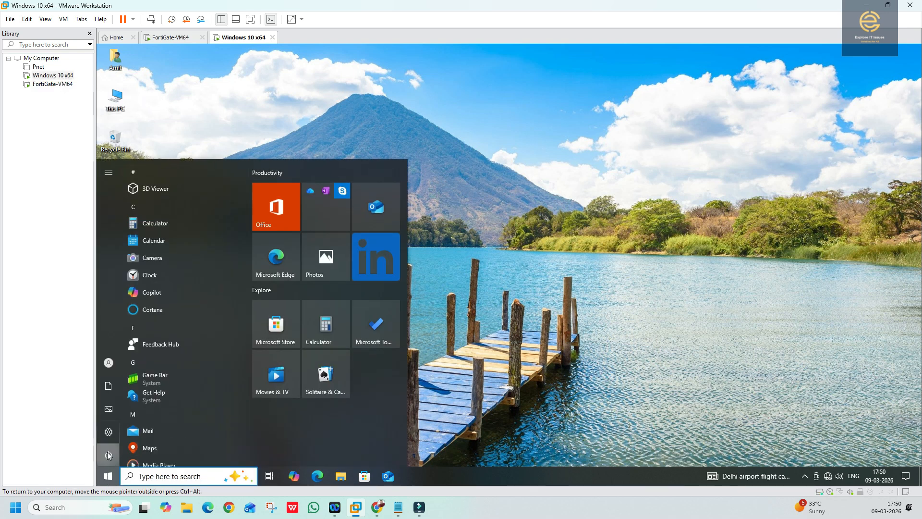
pyautogui.click(108, 455)
pyautogui.click(144, 432)
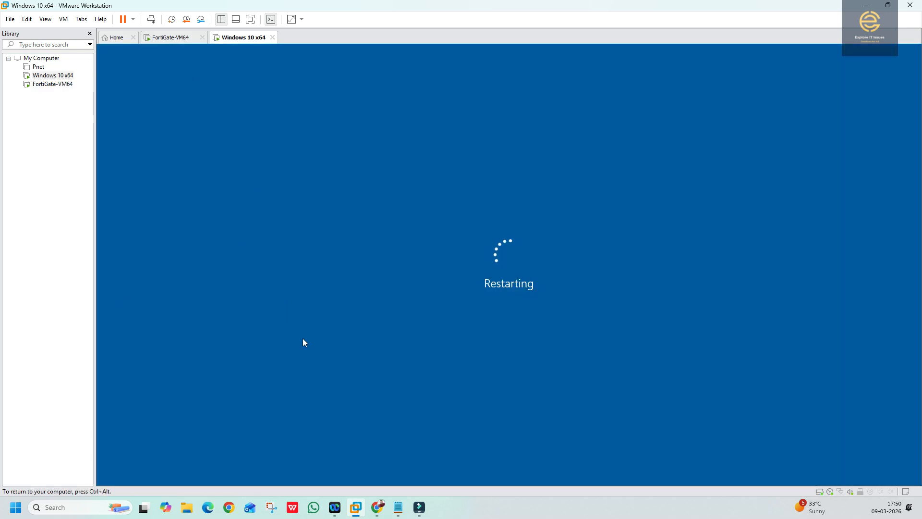
# - Put FortiGate-VM64's Network Adapter 2 on the Firewall LAN segment and apply the settings
pyautogui.click(71, 84)
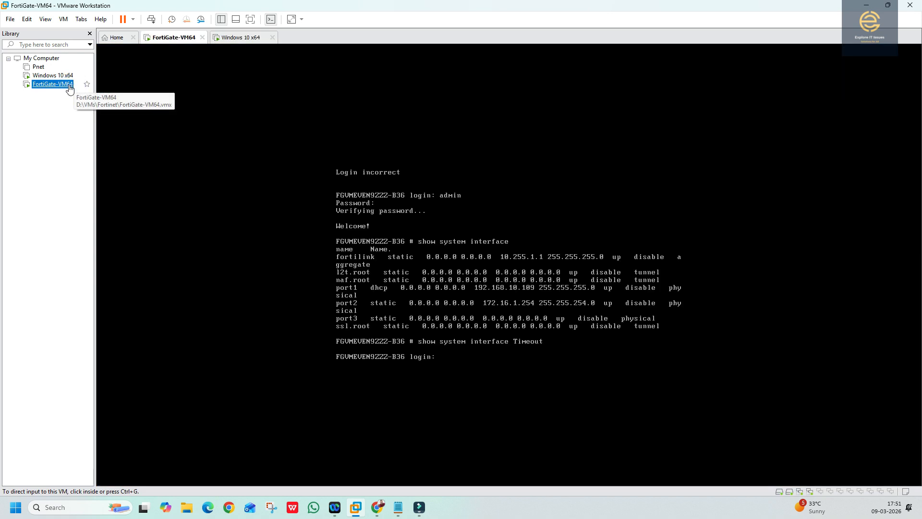
pyautogui.rightClick(70, 85)
pyautogui.click(91, 275)
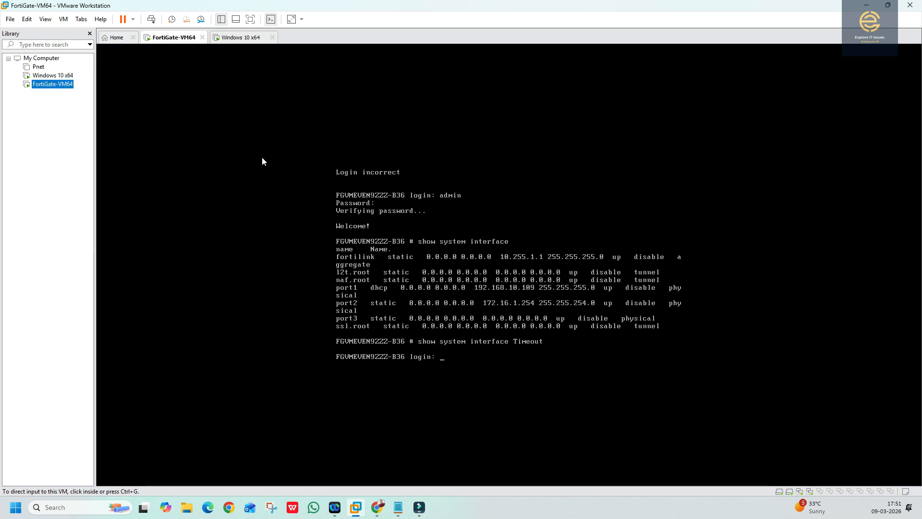
pyautogui.click(330, 169)
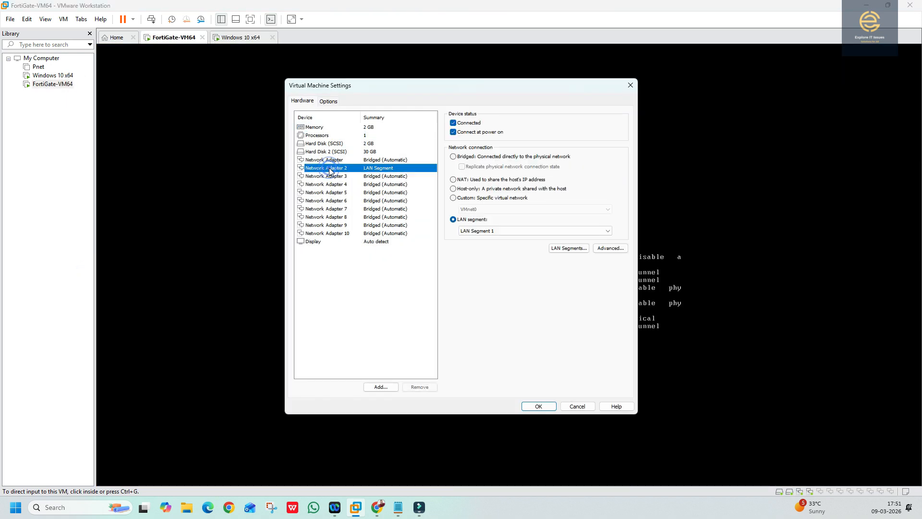
pyautogui.click(533, 231)
pyautogui.click(485, 246)
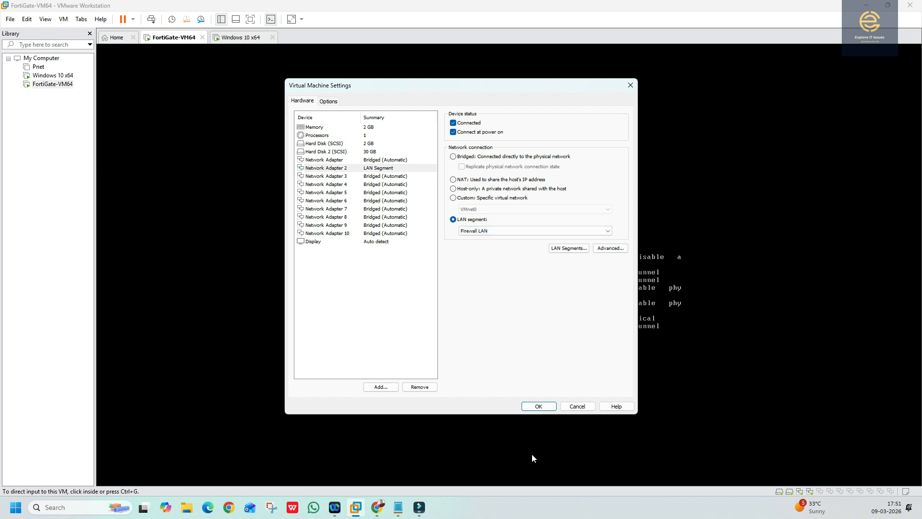
pyautogui.click(539, 406)
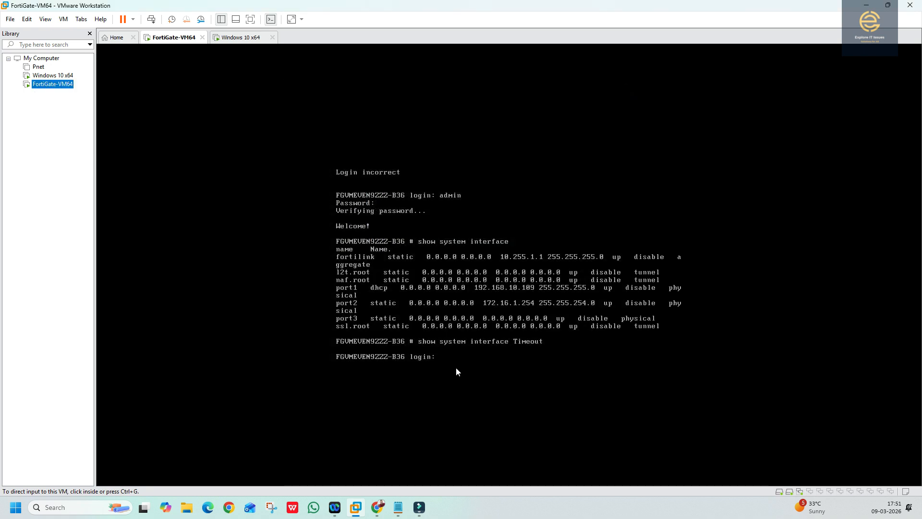
# - Restart the FortiGate guest via Power > Restart Guest and return to the Windows 10 VM
pyautogui.rightClick(53, 88)
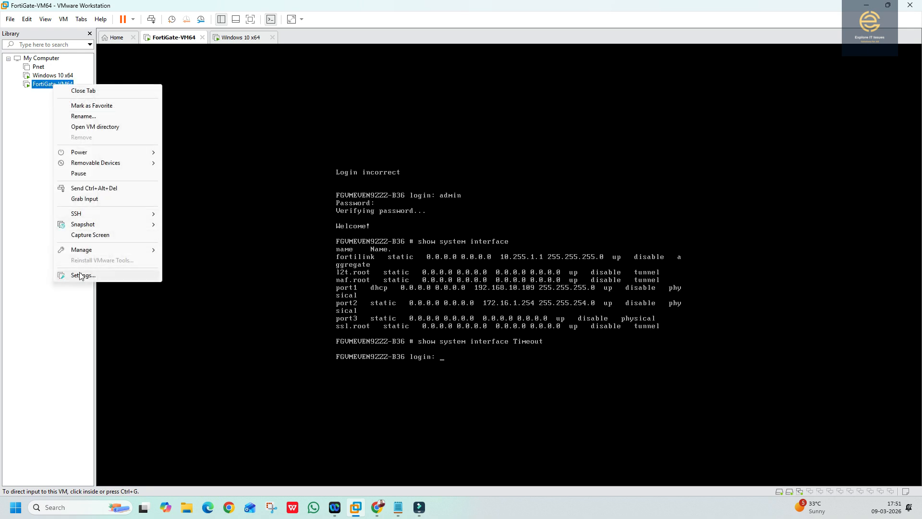
pyautogui.moveTo(78, 152)
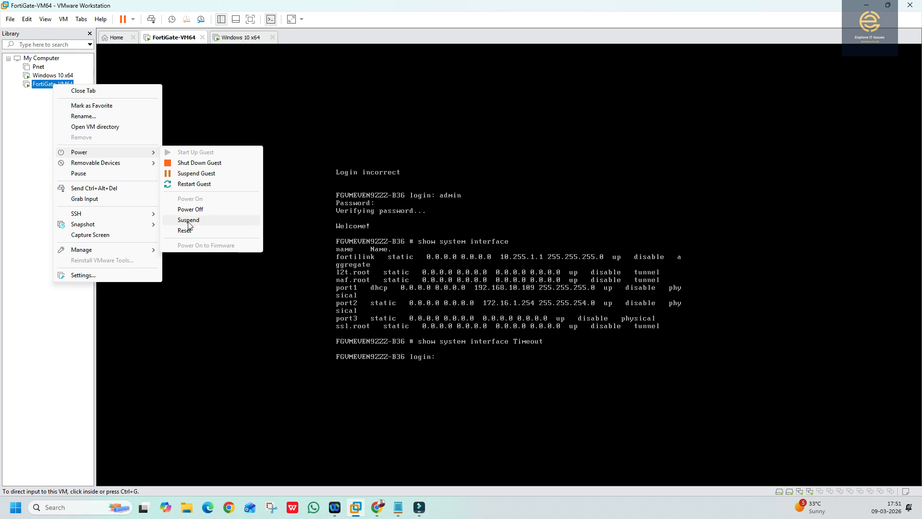
pyautogui.click(195, 184)
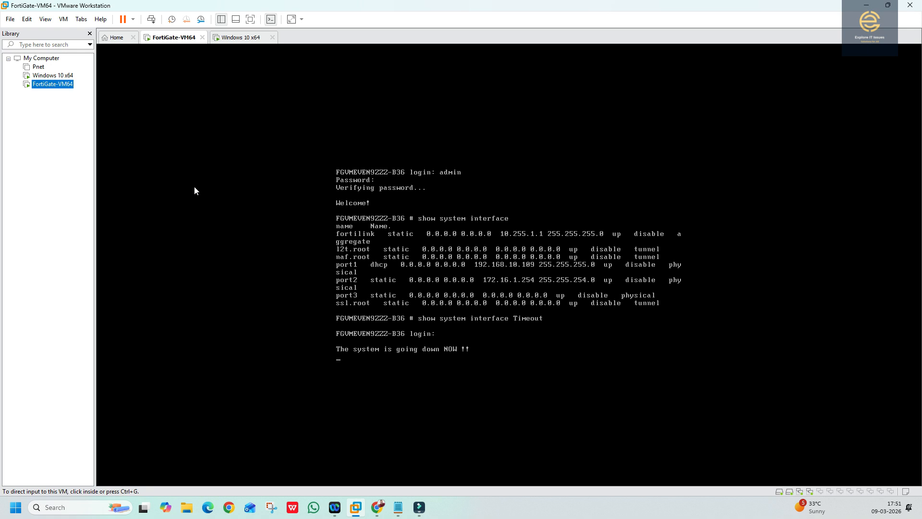
pyautogui.click(40, 75)
pyautogui.doubleClick(39, 76)
# - Try the account password at the Windows 10 sign-in screen; it's rejected and the field cleared
pyautogui.click(305, 258)
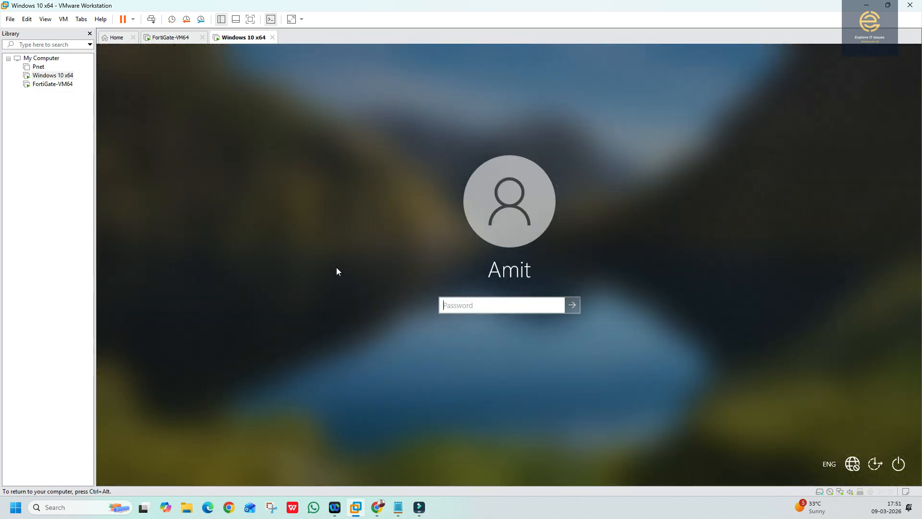
pyautogui.write('•••••••••••')
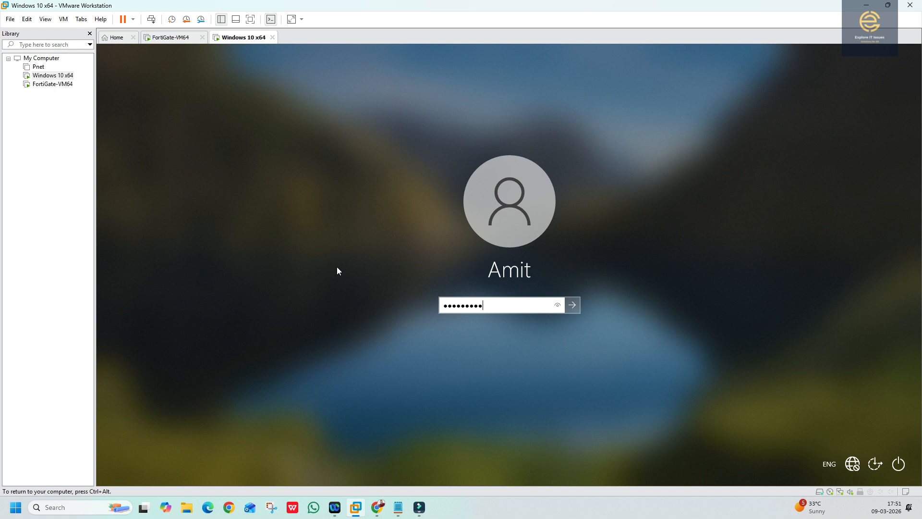
pyautogui.press('Return')
pyautogui.press('Return')
pyautogui.write('•••••')
pyautogui.press('BackSpace')
pyautogui.press('BackSpace')
pyautogui.press('BackSpace')
pyautogui.press('BackSpace')
pyautogui.press('BackSpace')
pyautogui.write('••••')
pyautogui.press('BackSpace')
pyautogui.press('BackSpace')
pyautogui.press('BackSpace')
# - Sign in to Windows 10, watch FortiGate-VM64 reboot, and reload the FortiGate web page
pyautogui.write('•••••••••')
pyautogui.press('Return')
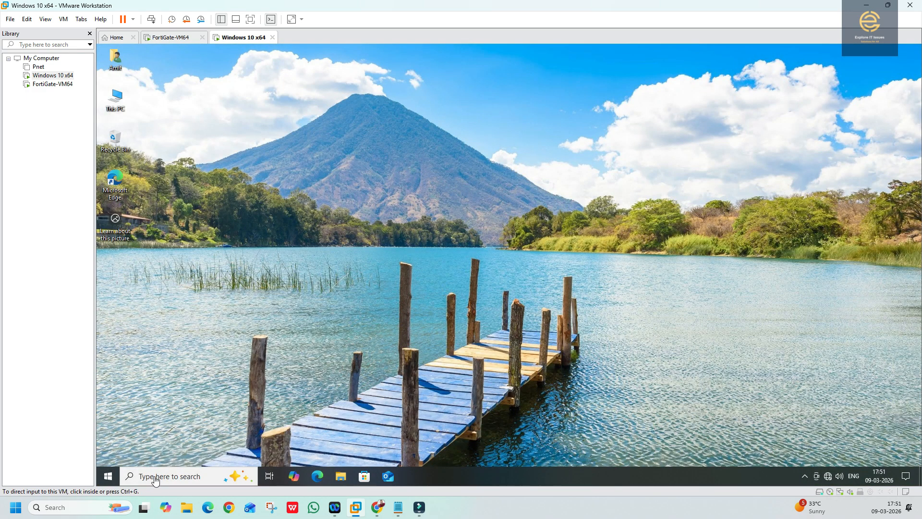
pyautogui.click(52, 84)
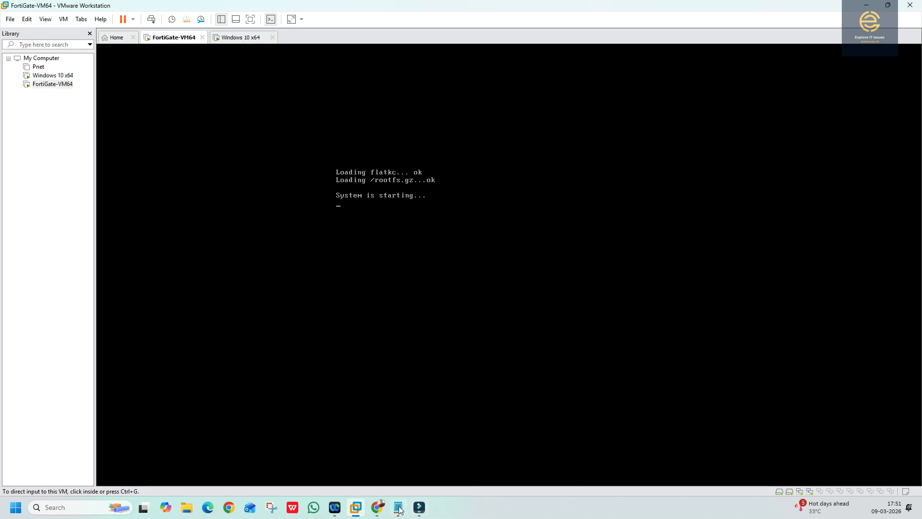
pyautogui.moveTo(377, 509)
pyautogui.click(422, 474)
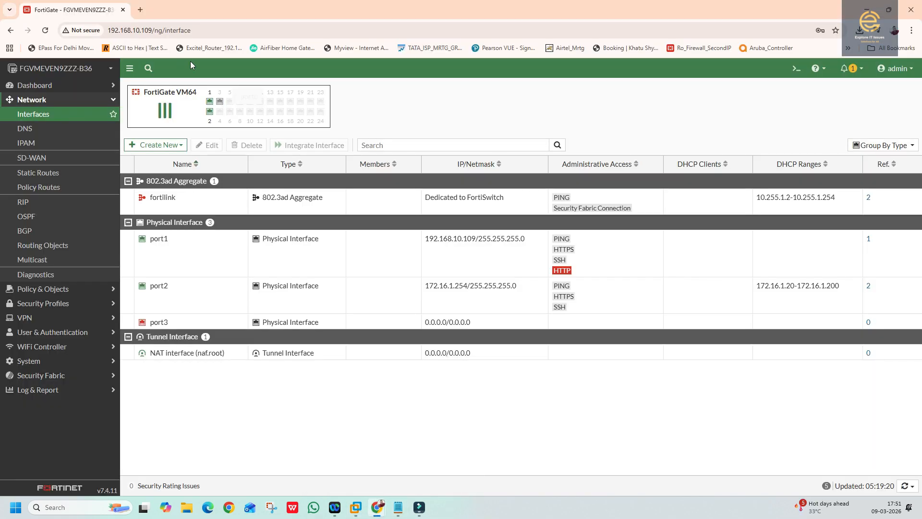
pyautogui.click(45, 30)
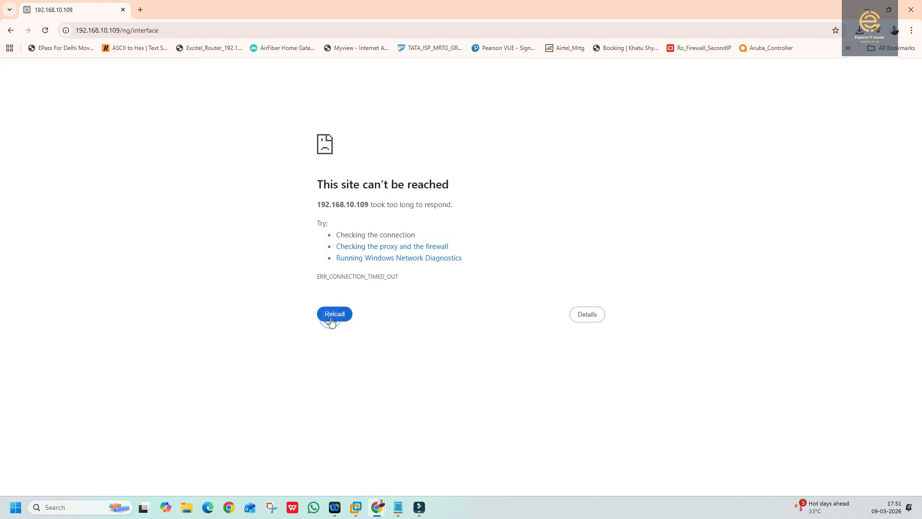
# - Retry the FortiGate page, maximize Chrome, and browse to the base address 192.168.10.109
pyautogui.click(331, 318)
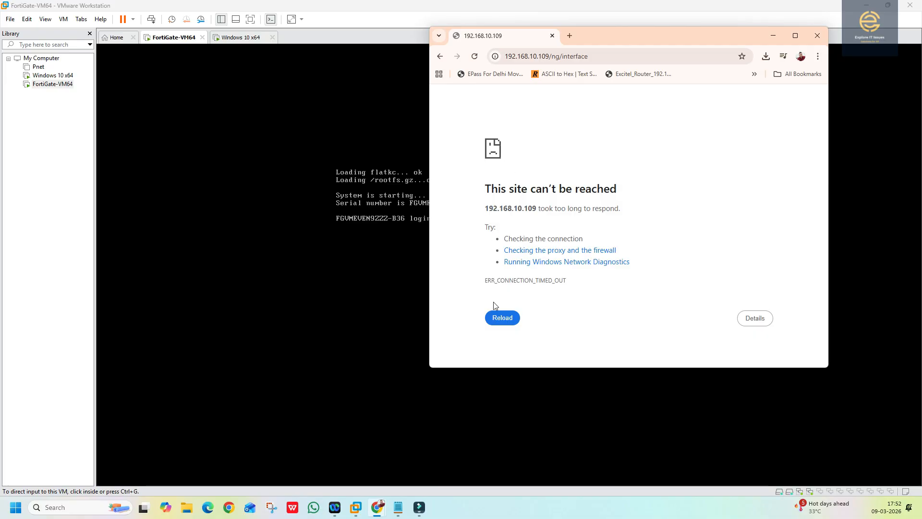
pyautogui.click(490, 318)
pyautogui.click(799, 37)
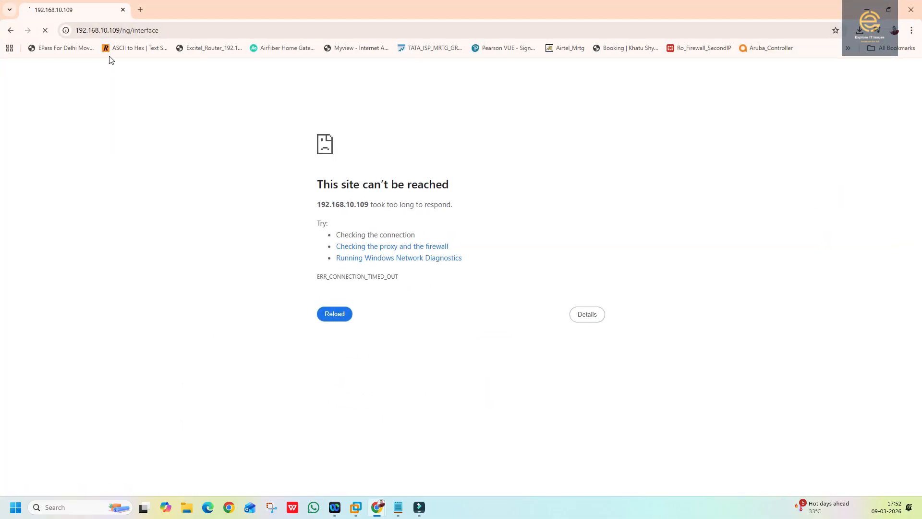
pyautogui.click(117, 30)
pyautogui.moveTo(122, 30); pyautogui.dragTo(233, 37)
pyautogui.write('9')
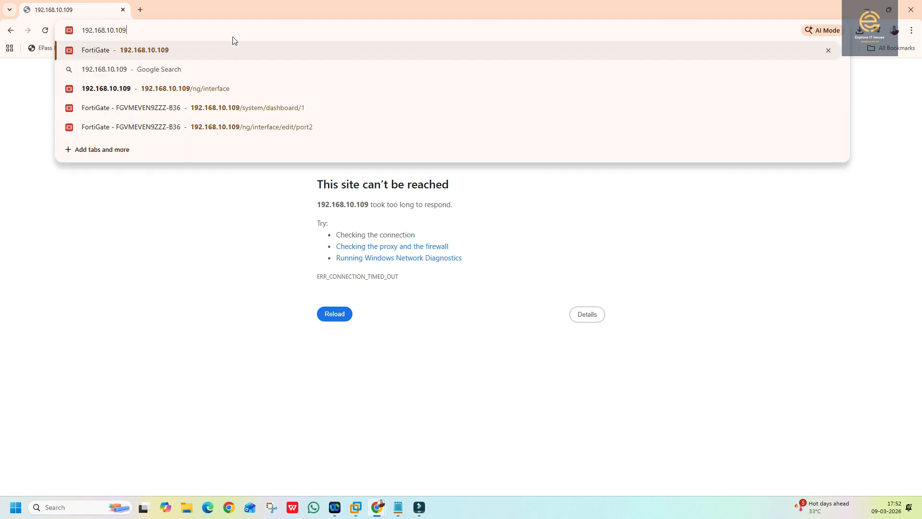
pyautogui.press('Return')
# - Log in to FortiGate as admin, skip setup, and dismiss the password warning
pyautogui.write('admin')
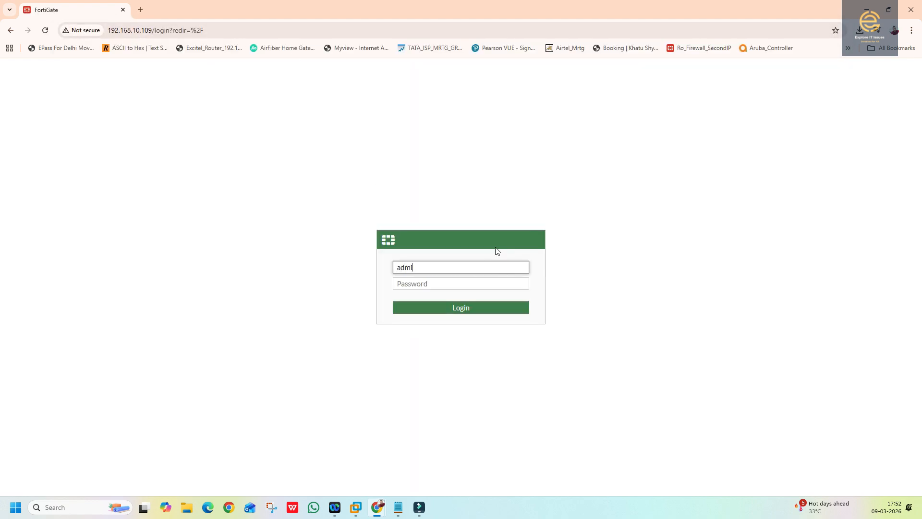
pyautogui.press('Tab')
pyautogui.write('••')
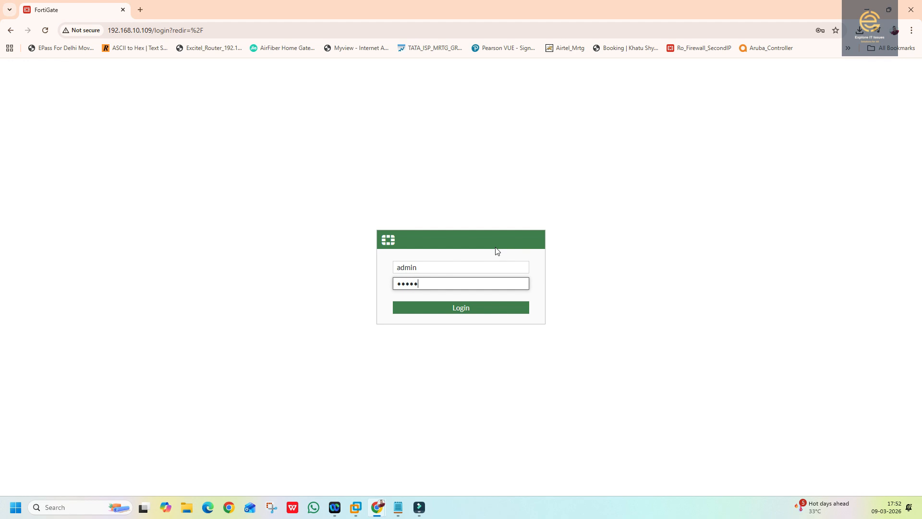
pyautogui.press('Return')
pyautogui.click(491, 326)
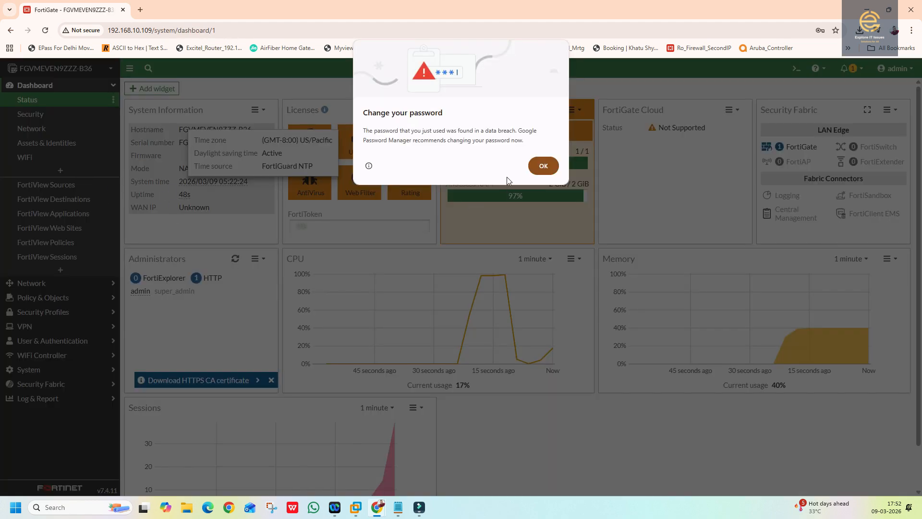
pyautogui.click(544, 165)
# - Review port2 (172.16.1.254/255.255.255.0, DHCP 172.16.1.20-172.16.1.200) under Interfaces and save it
pyautogui.click(36, 284)
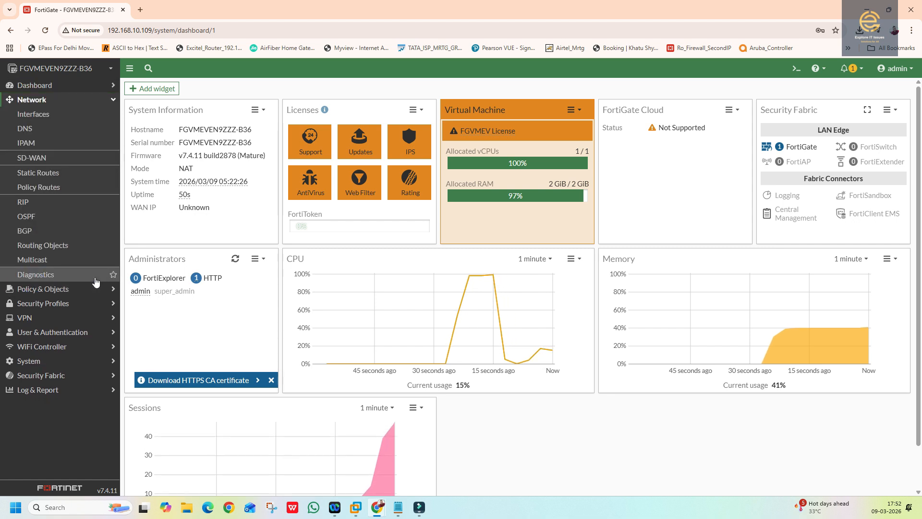
pyautogui.click(41, 113)
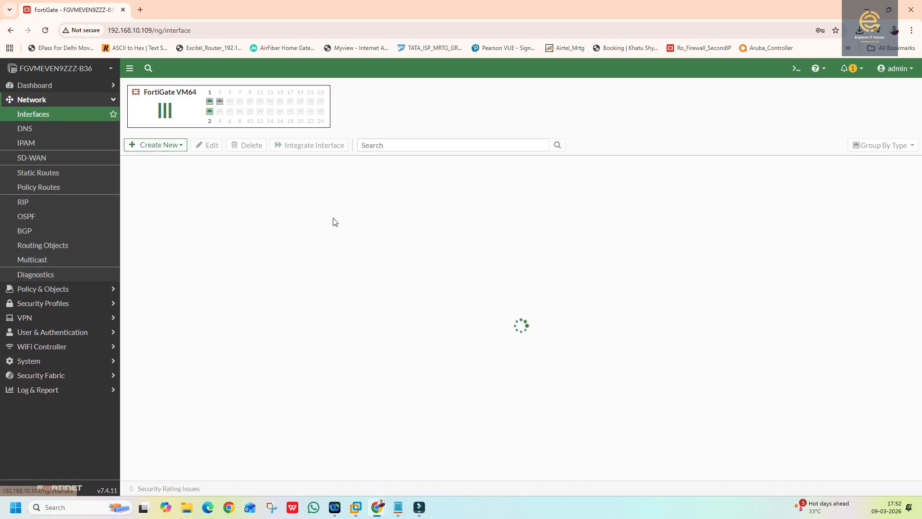
pyautogui.doubleClick(314, 298)
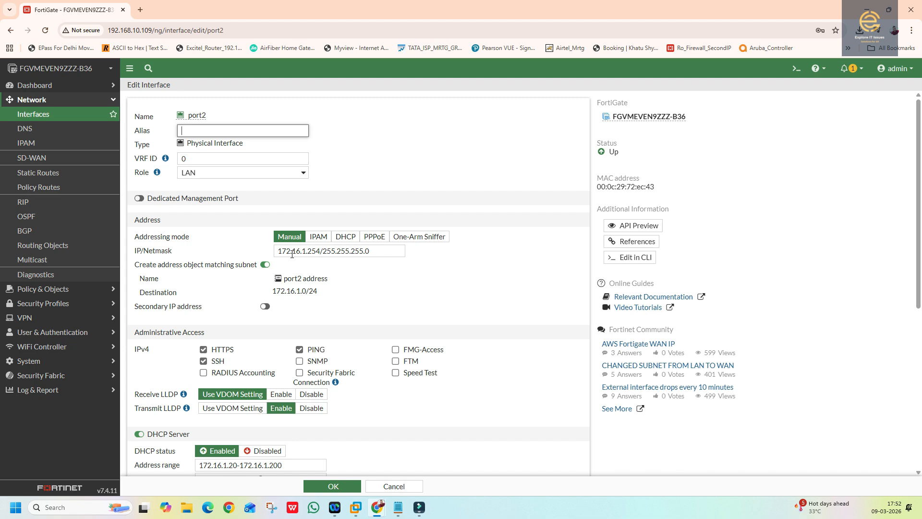
pyautogui.moveTo(278, 253); pyautogui.dragTo(361, 250)
pyautogui.click(410, 336)
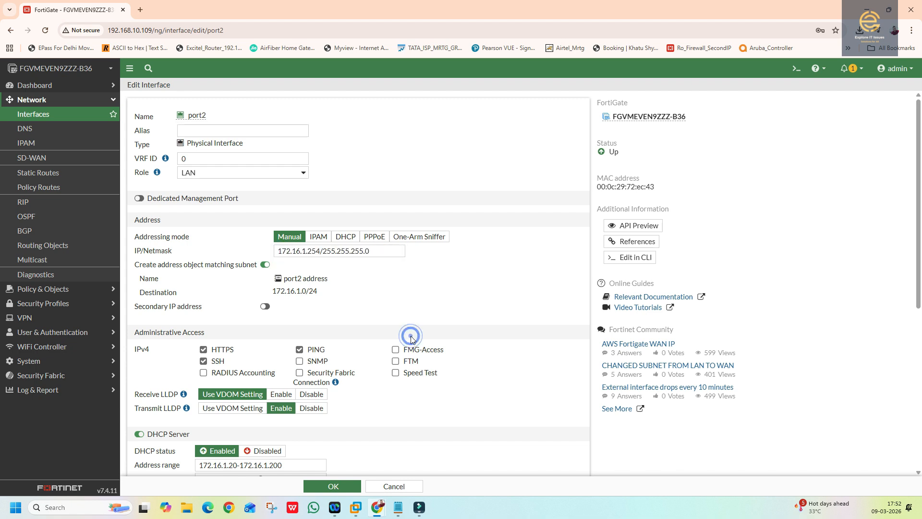
pyautogui.scroll(-1, 328, 355)
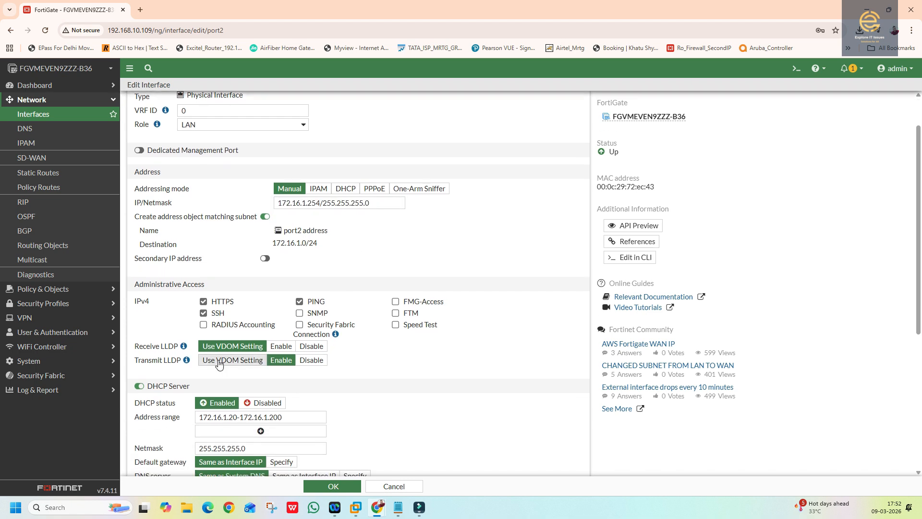
pyautogui.scroll(-1, 411, 437)
pyautogui.scroll(-6, 412, 436)
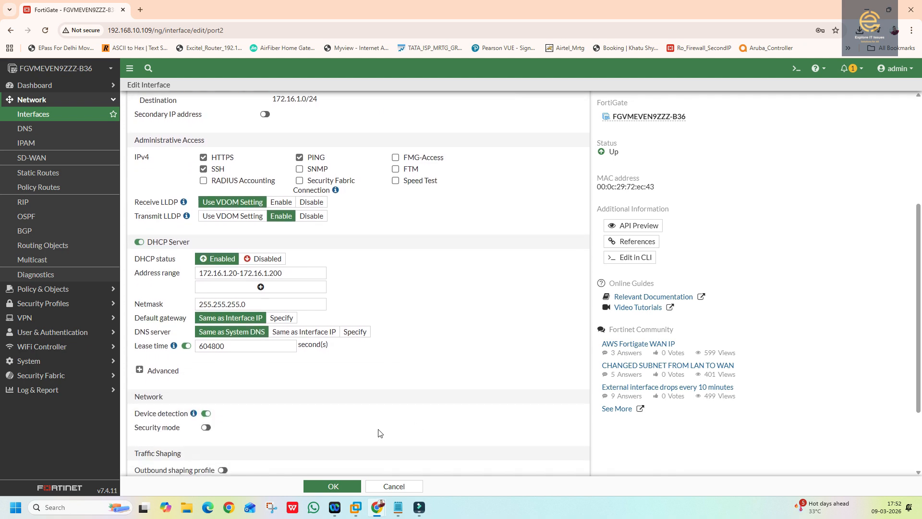
pyautogui.click(333, 486)
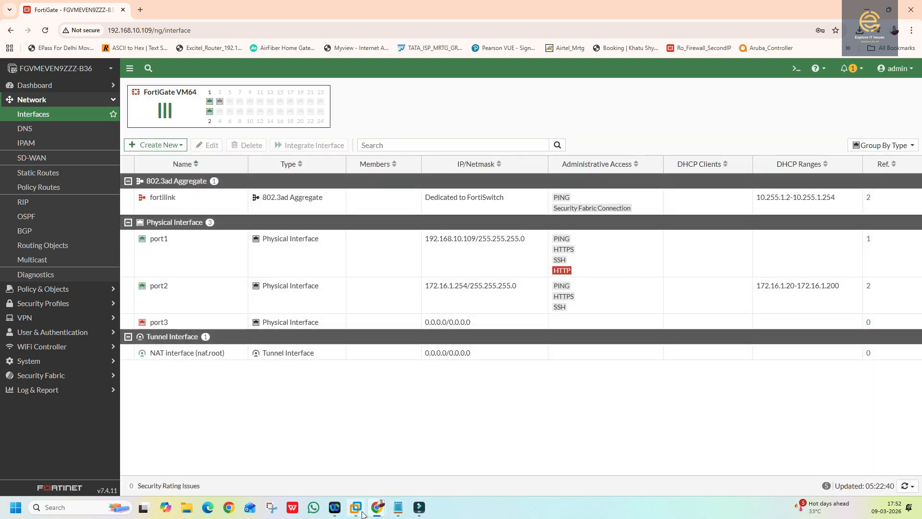
pyautogui.click(356, 507)
# - Open Command Prompt in the Windows 10 VM and run ipconfig, showing 192.168.71.105
pyautogui.click(53, 75)
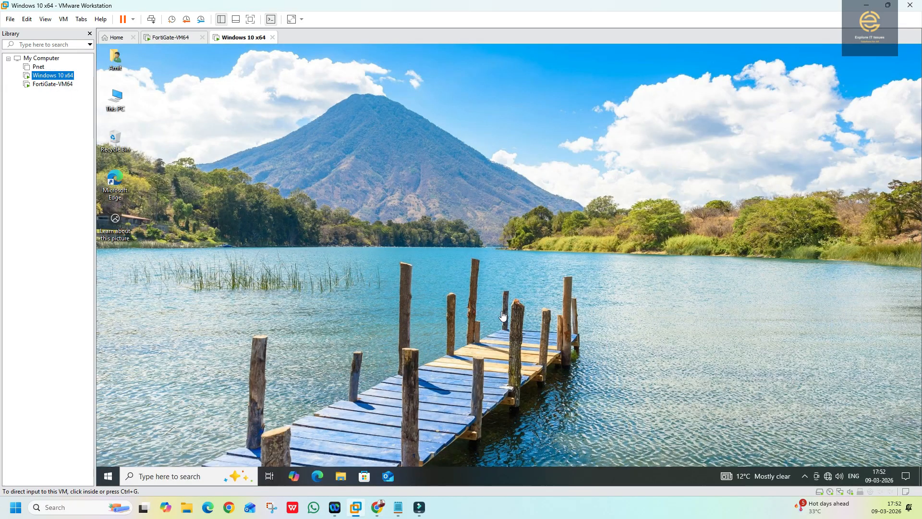
pyautogui.press('super+s')
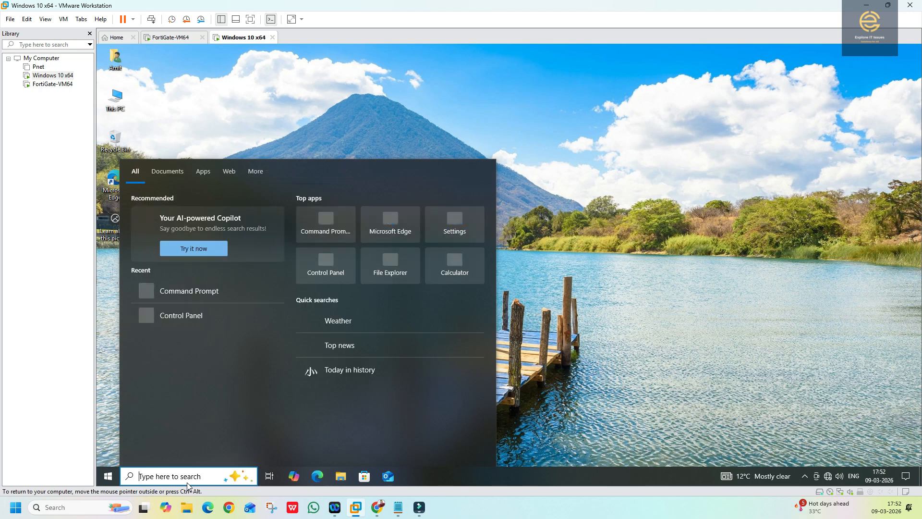
pyautogui.write('cmd')
pyautogui.press('Return')
pyautogui.click(275, 252)
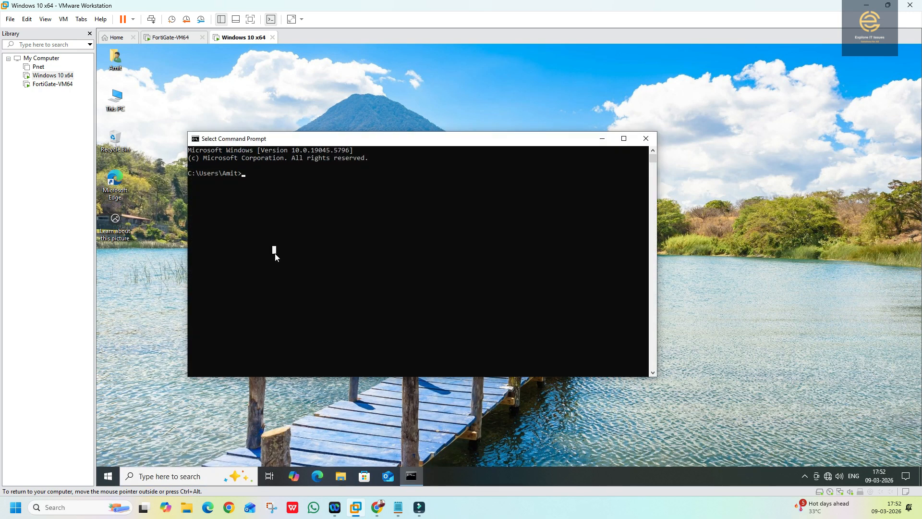
pyautogui.write('ipconfig')
pyautogui.press('Return')
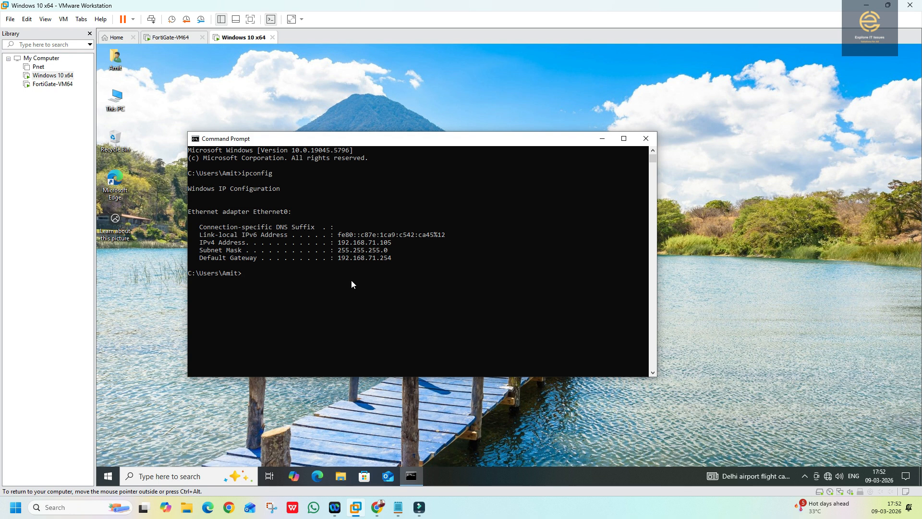
# - Run ipconfig/release followed by ipconfig/renew
pyautogui.press('Up')
pyautogui.write('/release')
pyautogui.press('Return')
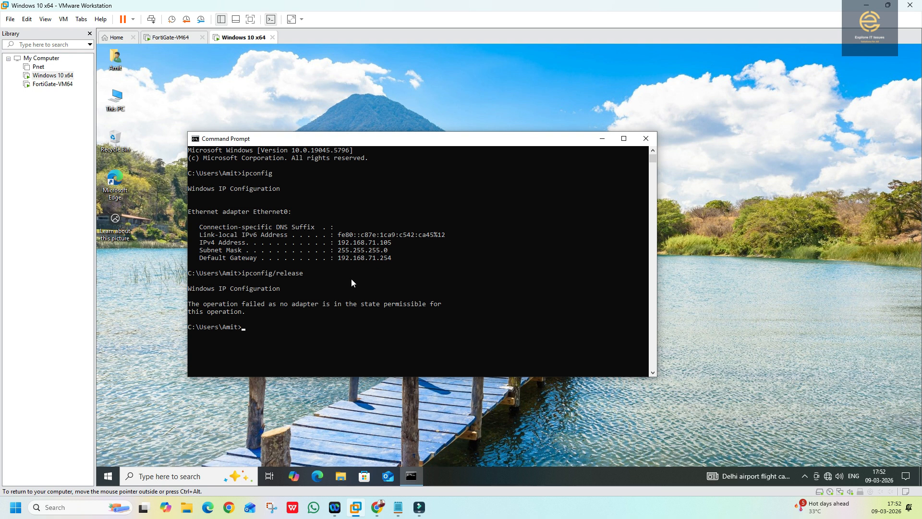
pyautogui.press('Up')
pyautogui.press('BackSpace')
pyautogui.press('BackSpace')
pyautogui.press('BackSpace')
pyautogui.press('BackSpace')
pyautogui.press('BackSpace')
pyautogui.write('new')
pyautogui.press('Return')
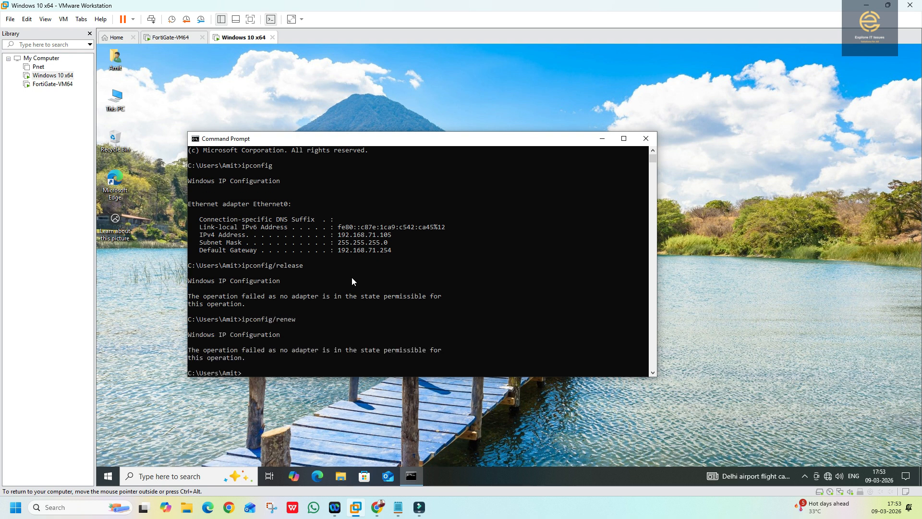
# - Retry ipconfig/renew three more times, then minimize the Command Prompt
pyautogui.press('Up')
pyautogui.press('Return')
pyautogui.press('Up')
pyautogui.press('Return')
pyautogui.press('Up')
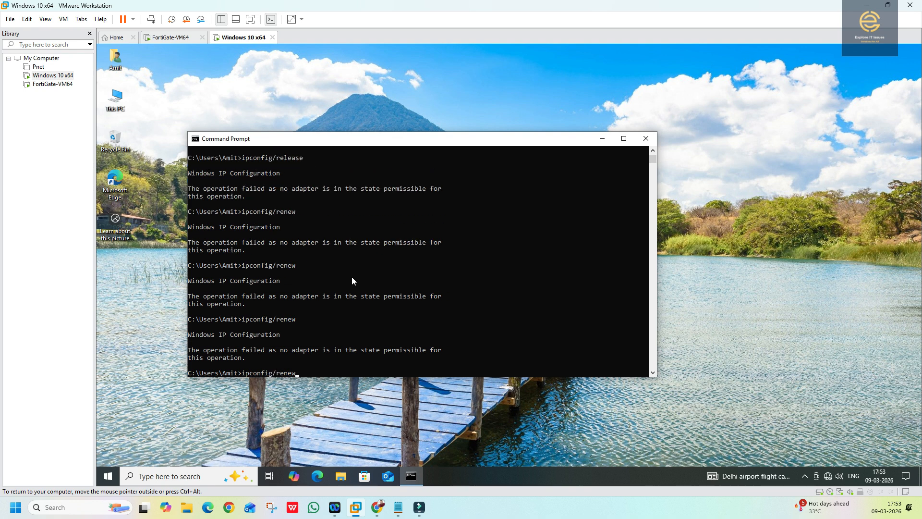
pyautogui.press('Return')
pyautogui.click(602, 138)
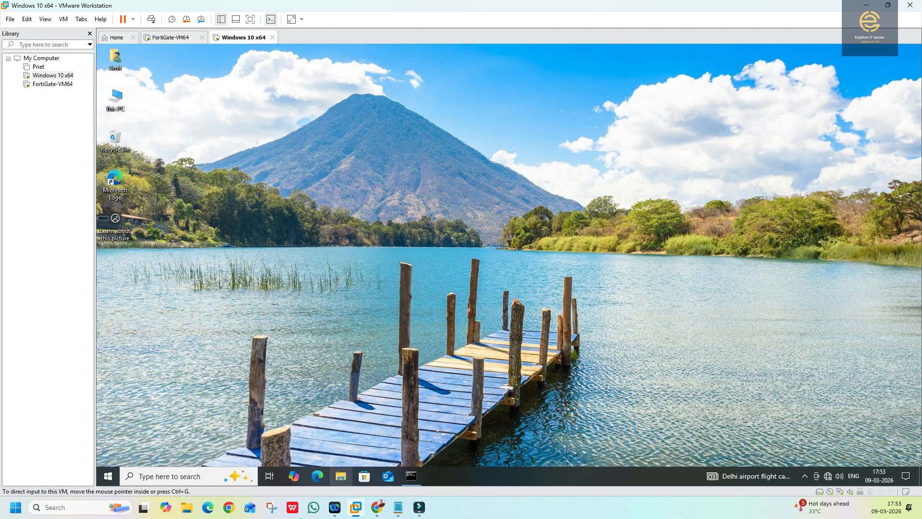
# - Start a new firewall policy named LAN To WAN from Policy & Objects > Firewall Policy
pyautogui.moveTo(378, 508)
pyautogui.click(425, 459)
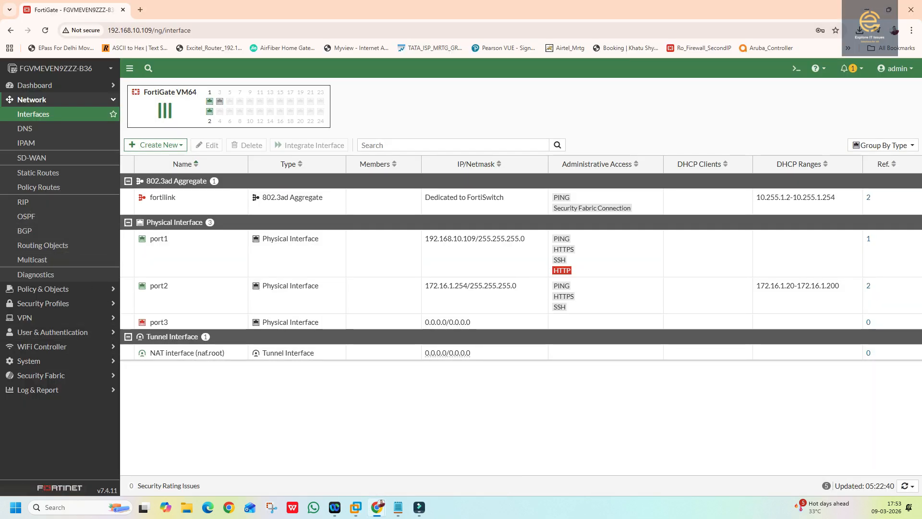
pyautogui.click(28, 290)
pyautogui.click(40, 137)
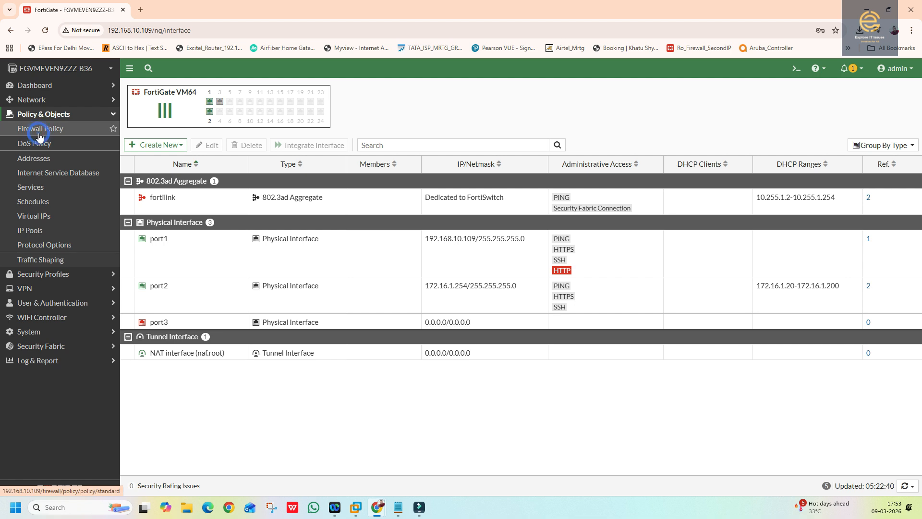
pyautogui.click(139, 93)
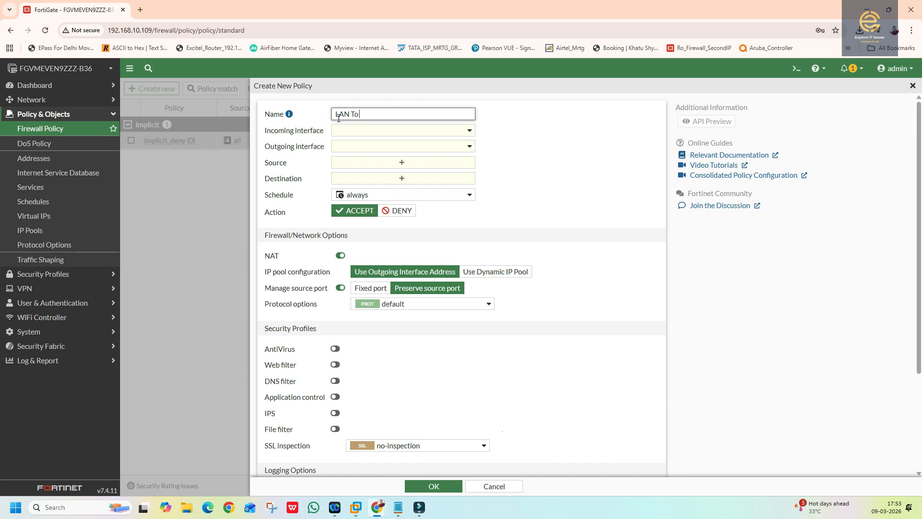
pyautogui.click(387, 130)
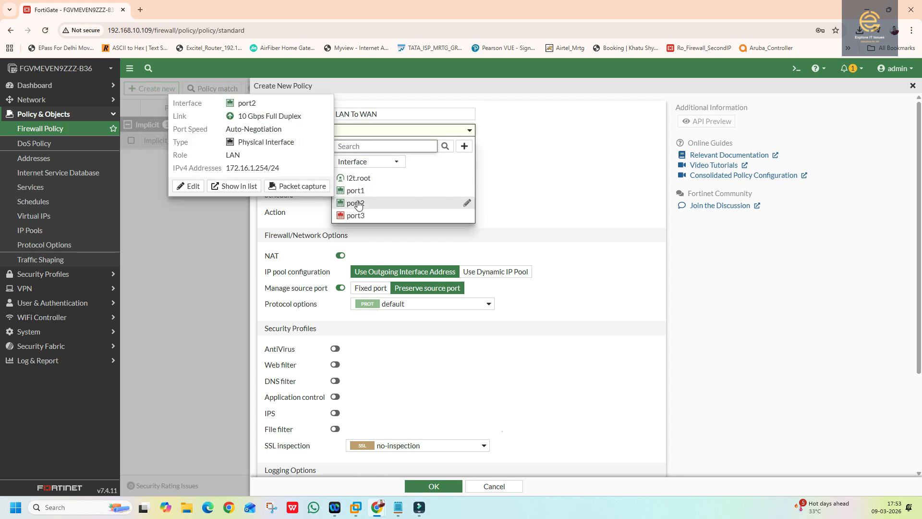
# - Set the policy's incoming interface to port2 and outgoing to port1, with source and destination all
pyautogui.click(364, 207)
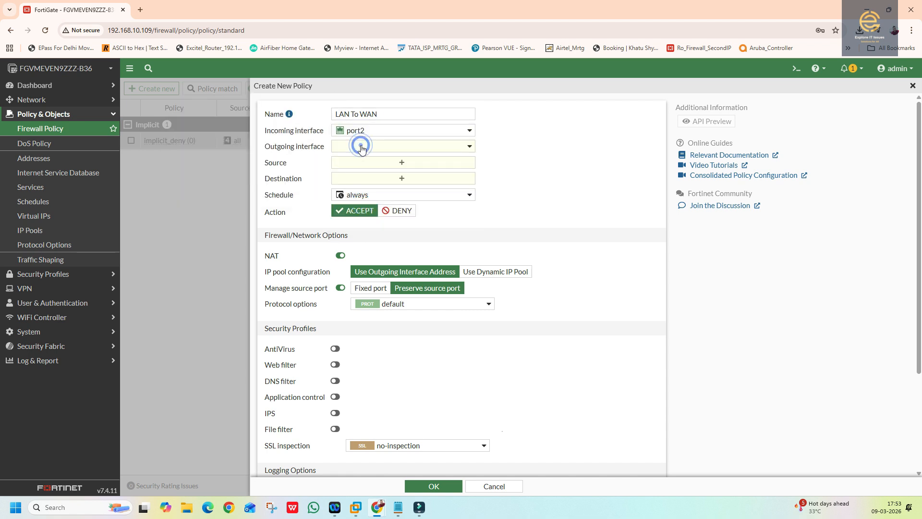
pyautogui.click(361, 147)
pyautogui.click(358, 208)
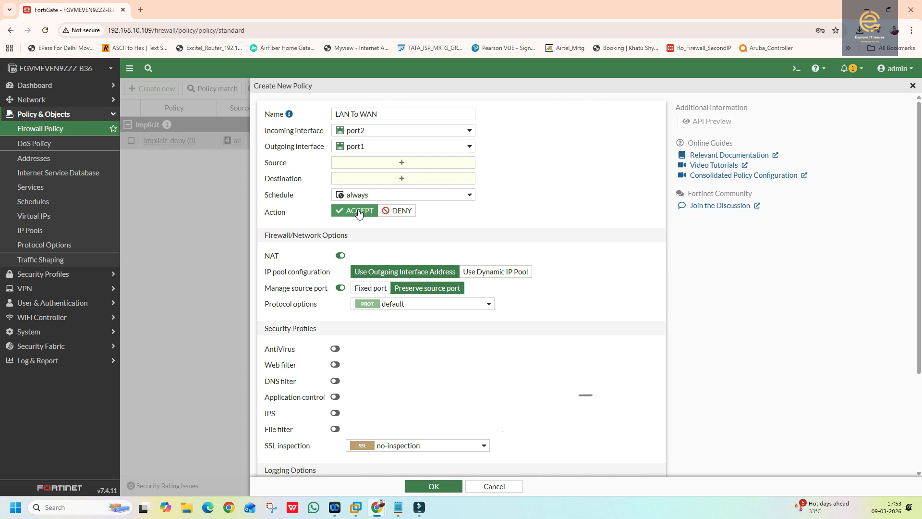
pyautogui.click(365, 161)
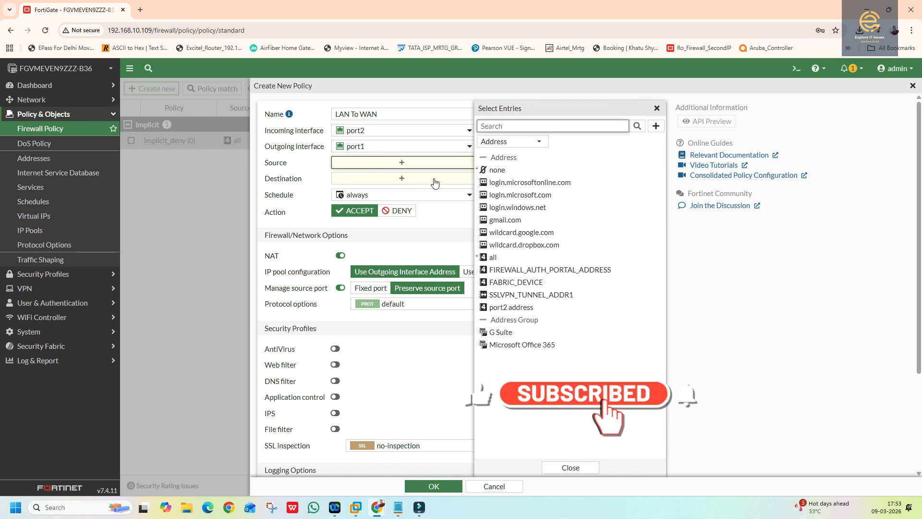
pyautogui.moveTo(514, 284)
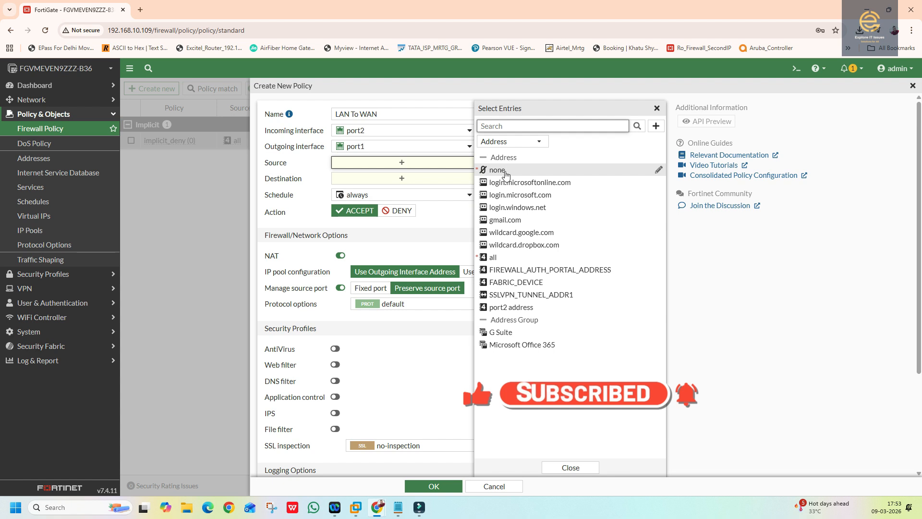
pyautogui.click(508, 142)
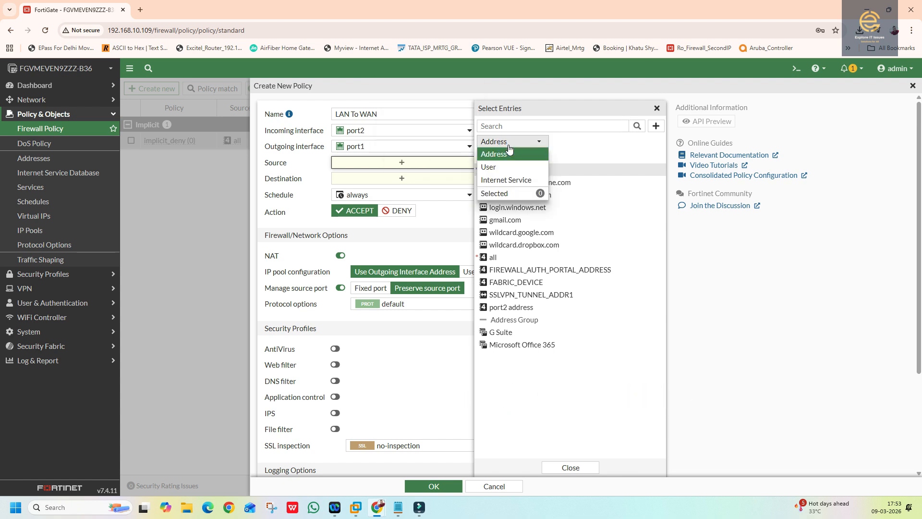
pyautogui.click(518, 376)
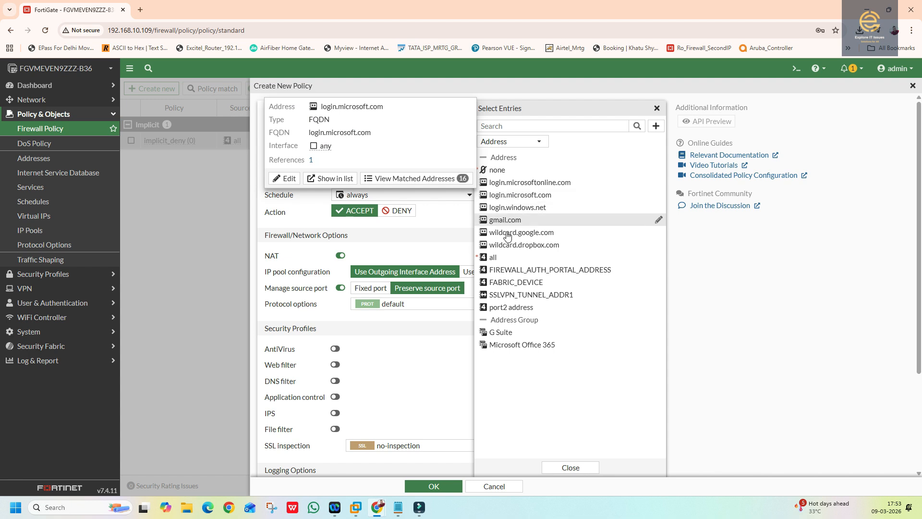
pyautogui.click(495, 256)
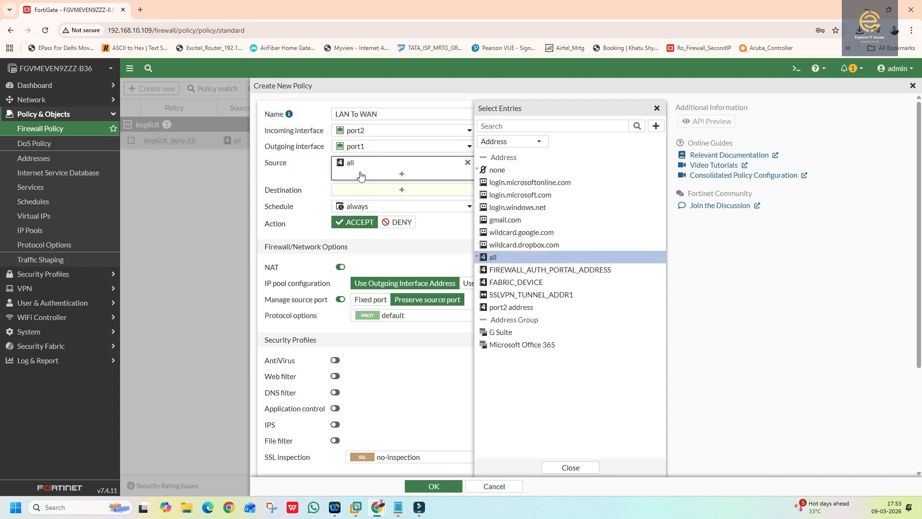
pyautogui.click(406, 194)
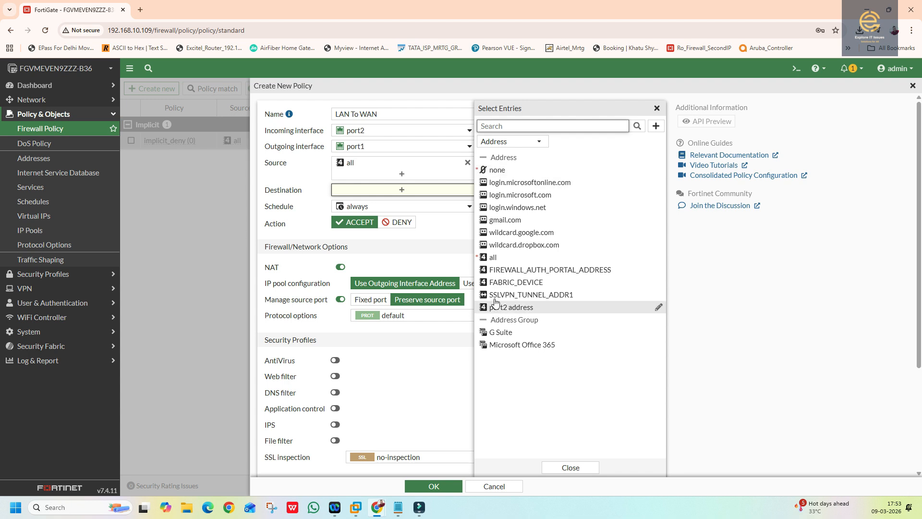
pyautogui.click(494, 257)
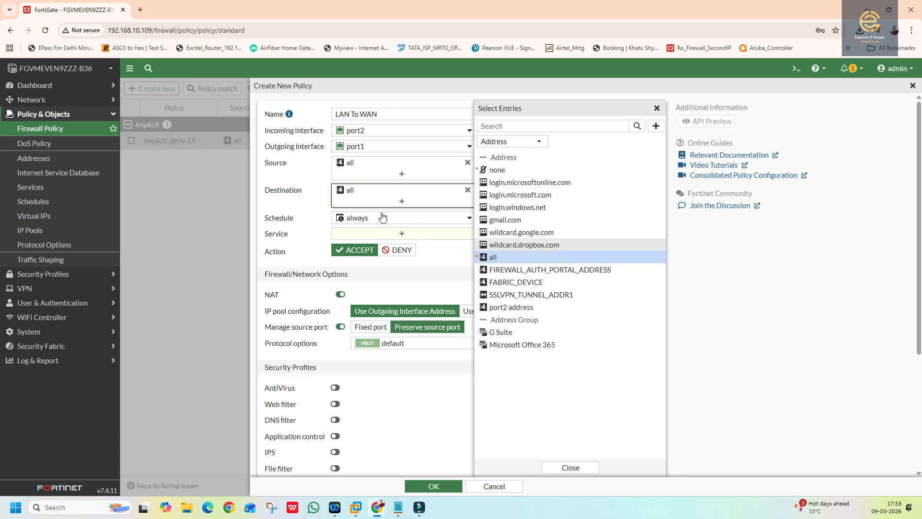
# - Allow ALL services and save the LAN To WAN policy
pyautogui.click(402, 235)
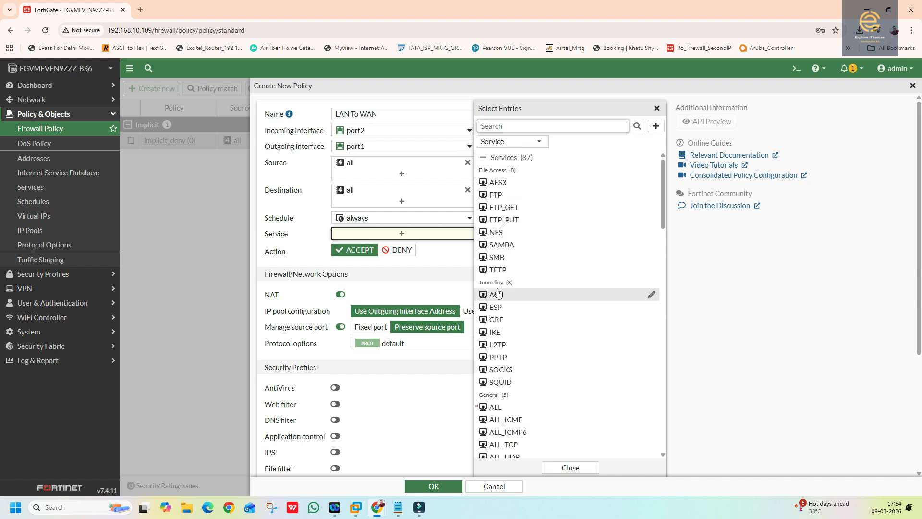
pyautogui.click(500, 407)
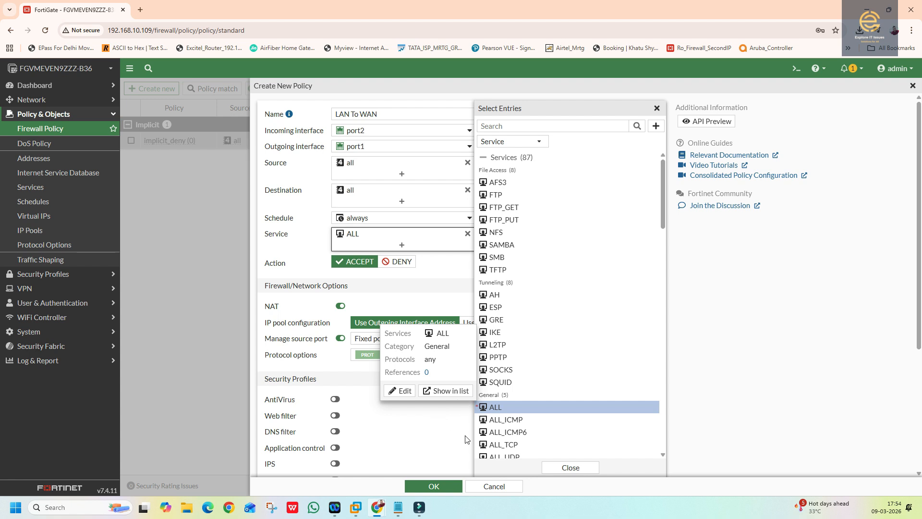
pyautogui.click(571, 467)
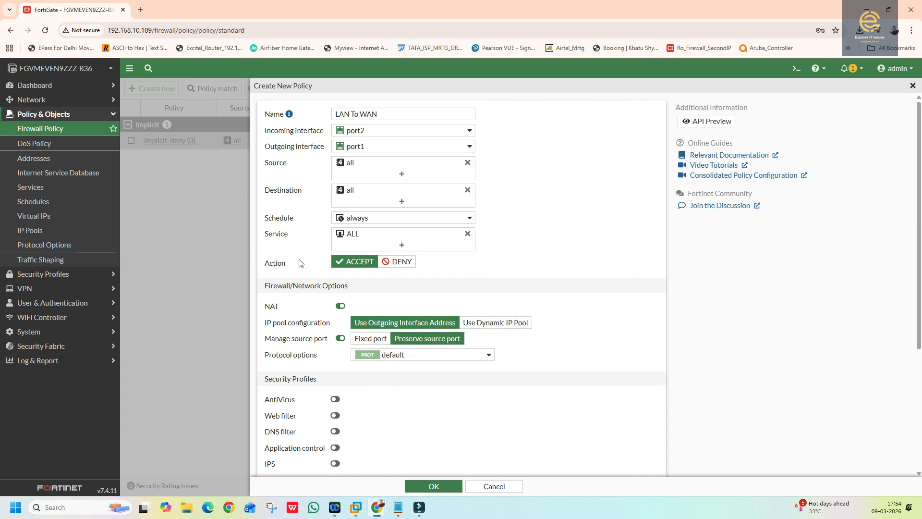
pyautogui.scroll(-3, 399, 367)
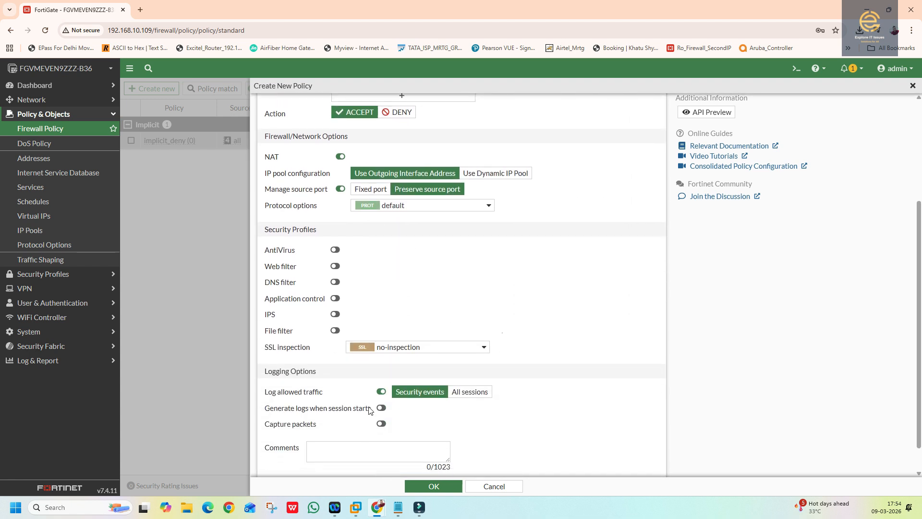
pyautogui.scroll(-1, 373, 404)
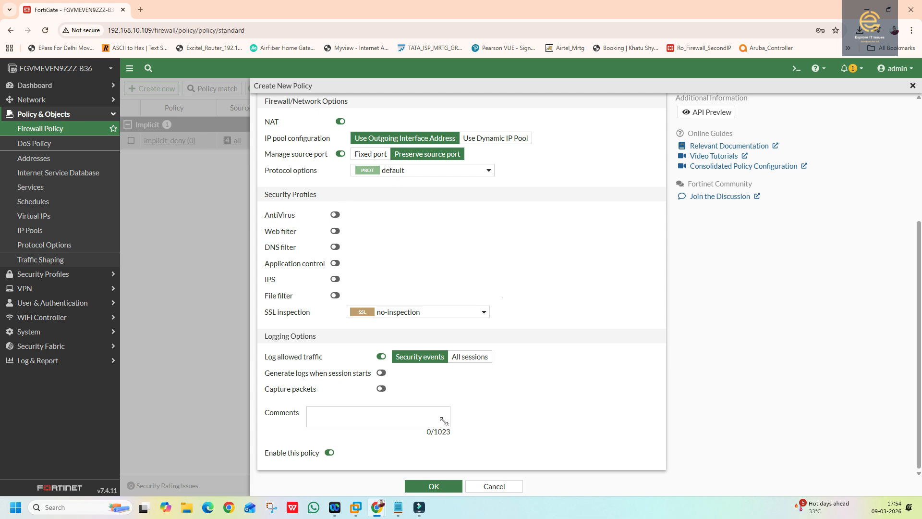
pyautogui.click(436, 486)
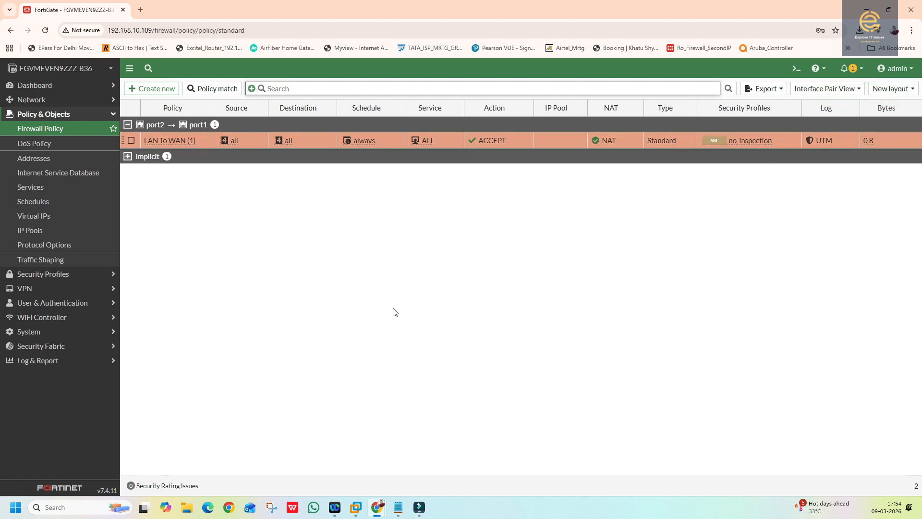
pyautogui.click(46, 347)
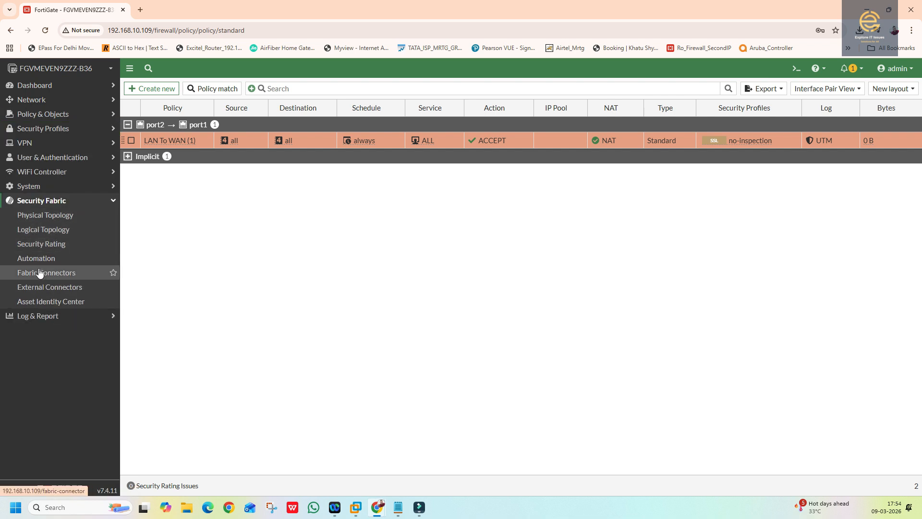
# - Open and refresh the Forward Traffic log under Log & Report, which shows no results
pyautogui.click(40, 316)
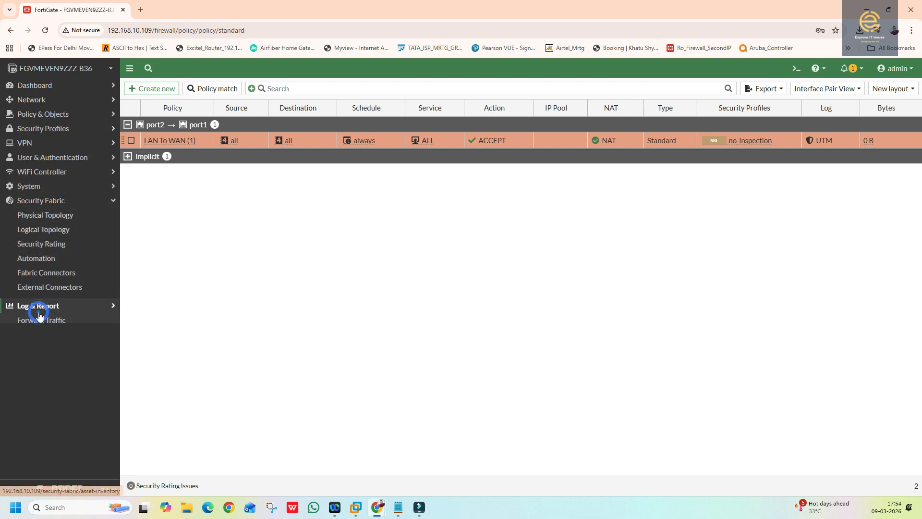
pyautogui.click(46, 232)
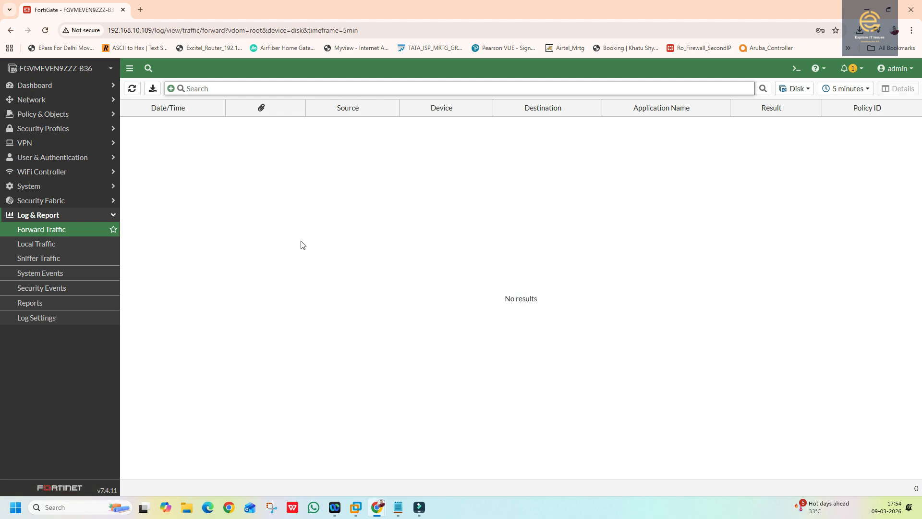
pyautogui.click(132, 89)
# - In the Windows 10 VM, open Network & Internet settings and run the network troubleshooter
pyautogui.click(356, 509)
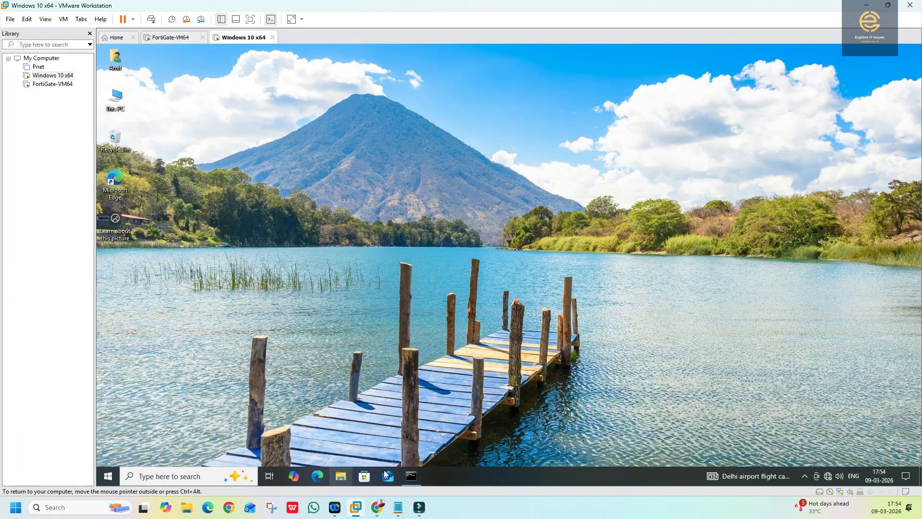
pyautogui.rightClick(829, 476)
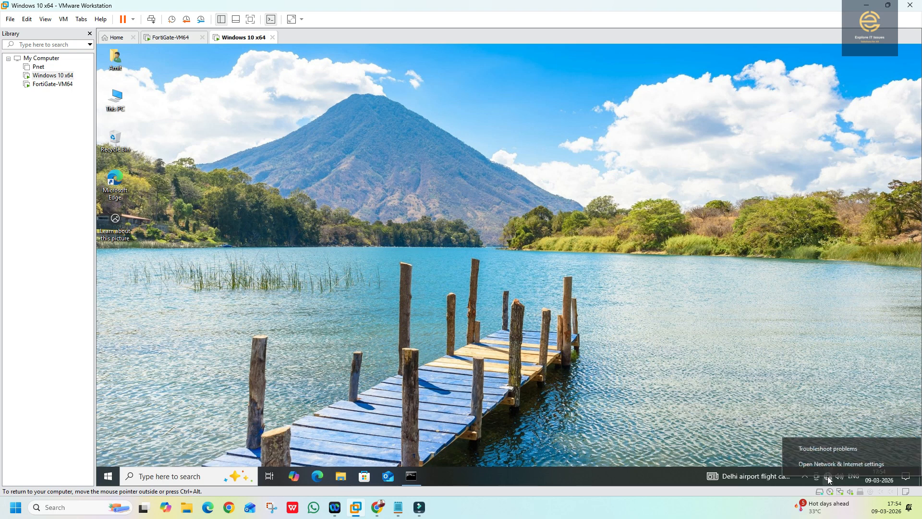
pyautogui.click(828, 464)
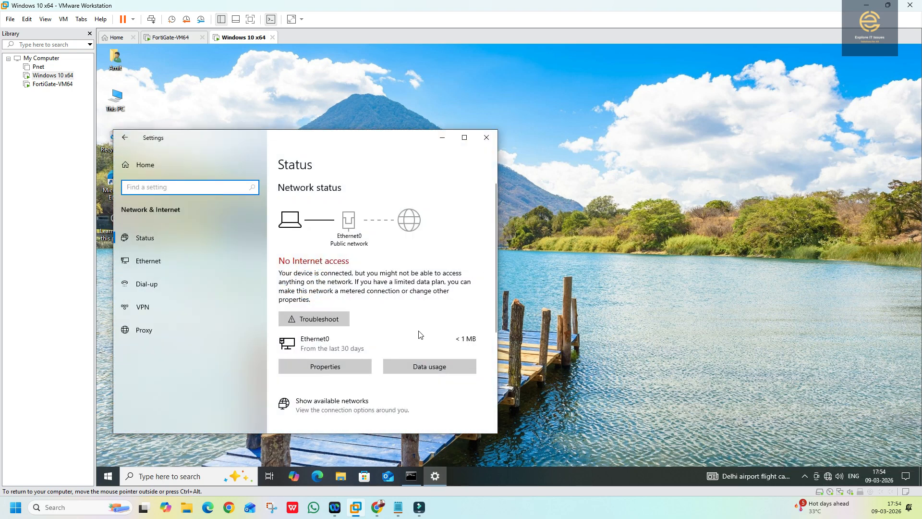
pyautogui.click(315, 320)
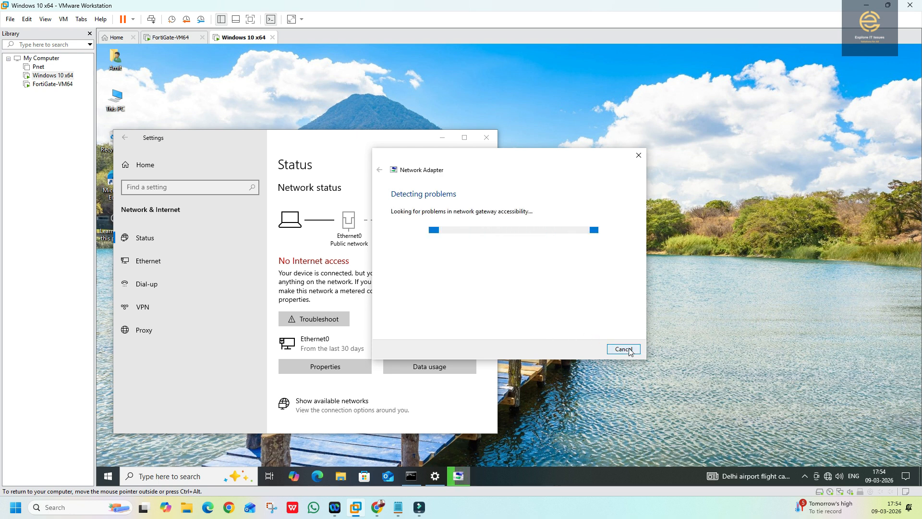
pyautogui.click(147, 260)
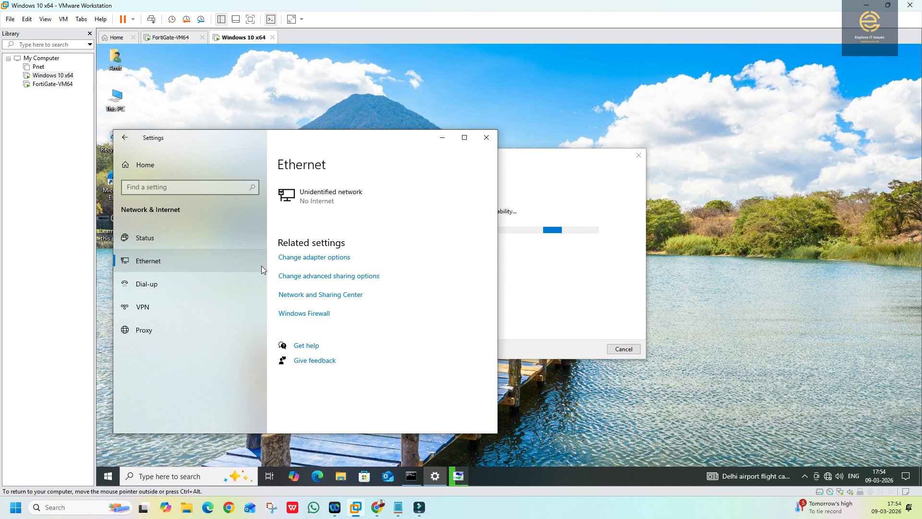
# - Check Ethernet0's details, showing DHCP disabled and static address 192.168.71.105, and open its Properties
pyautogui.click(326, 259)
pyautogui.rightClick(306, 179)
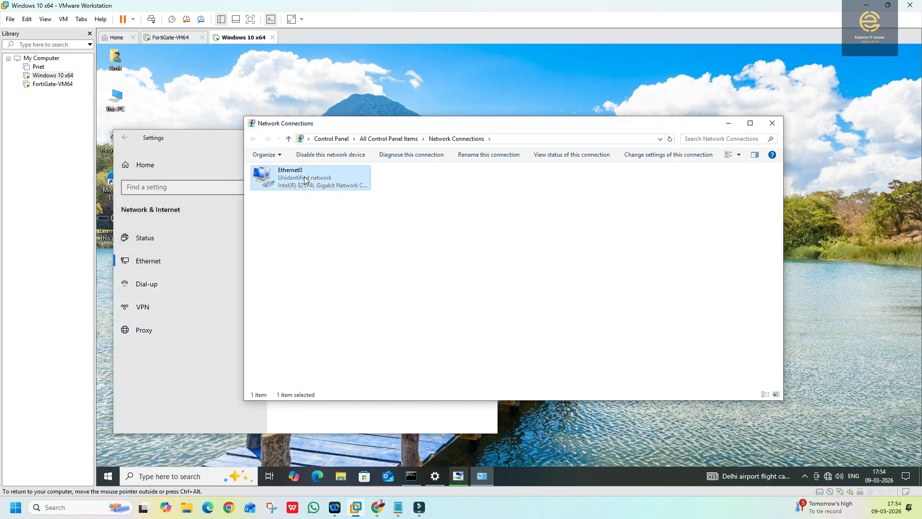
pyautogui.click(320, 195)
pyautogui.click(454, 254)
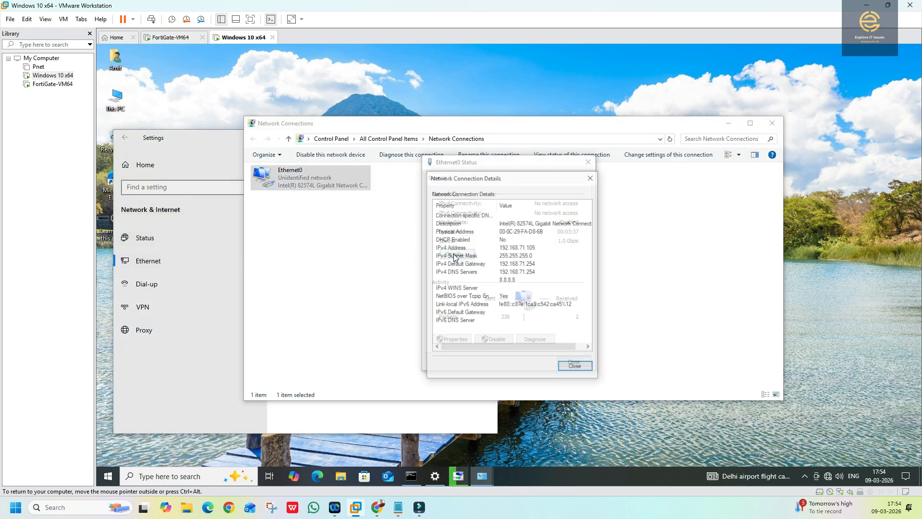
pyautogui.click(570, 368)
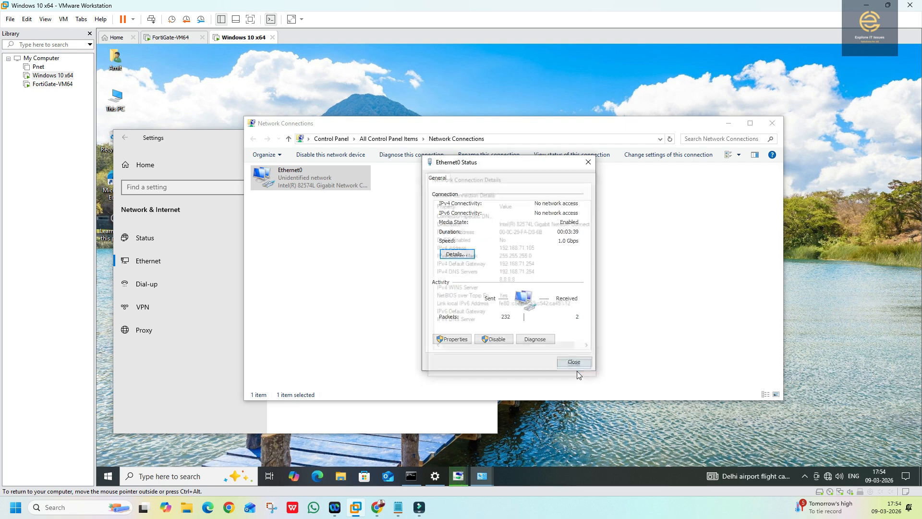
pyautogui.click(452, 339)
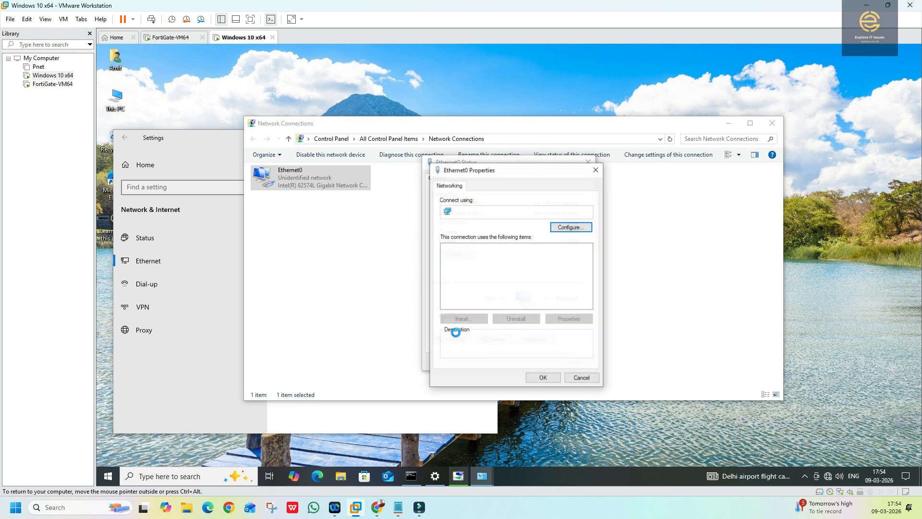
# - Set Ethernet0's IPv4 to obtain the IP address and DNS server address automatically
pyautogui.doubleClick(496, 272)
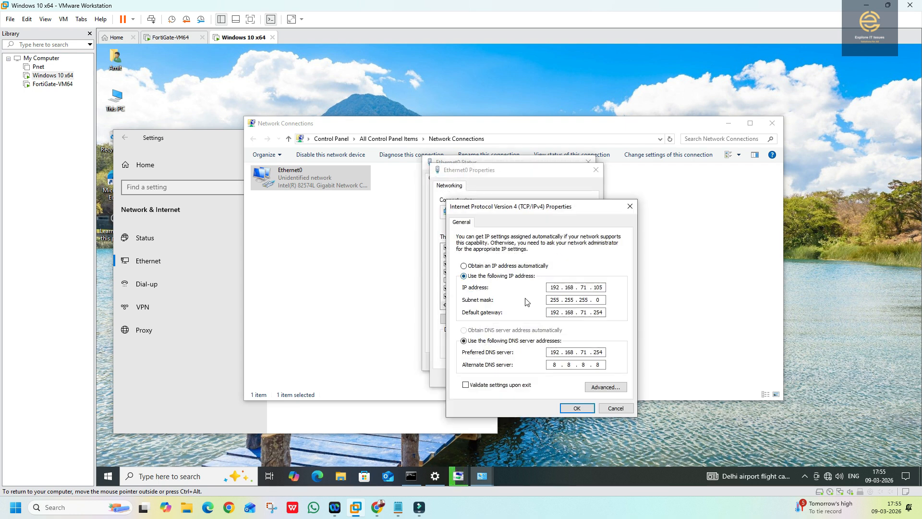
pyautogui.click(478, 267)
pyautogui.click(513, 331)
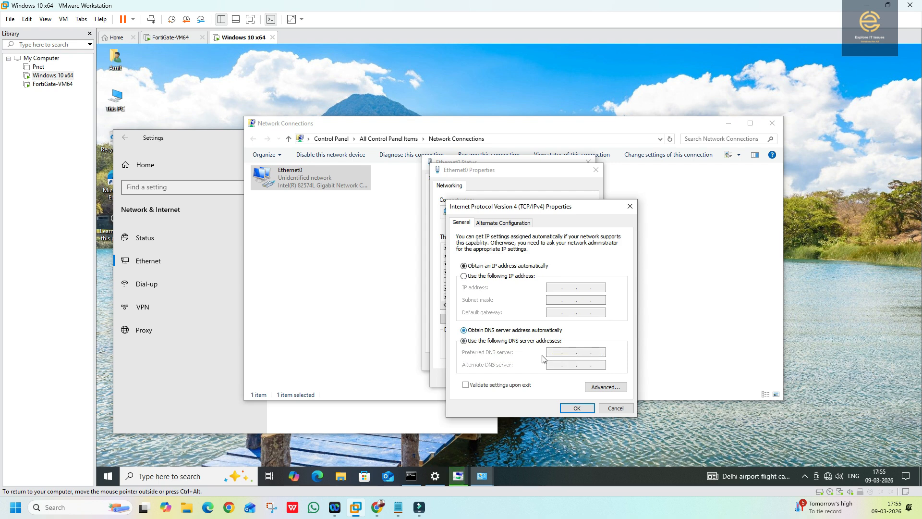
pyautogui.click(480, 276)
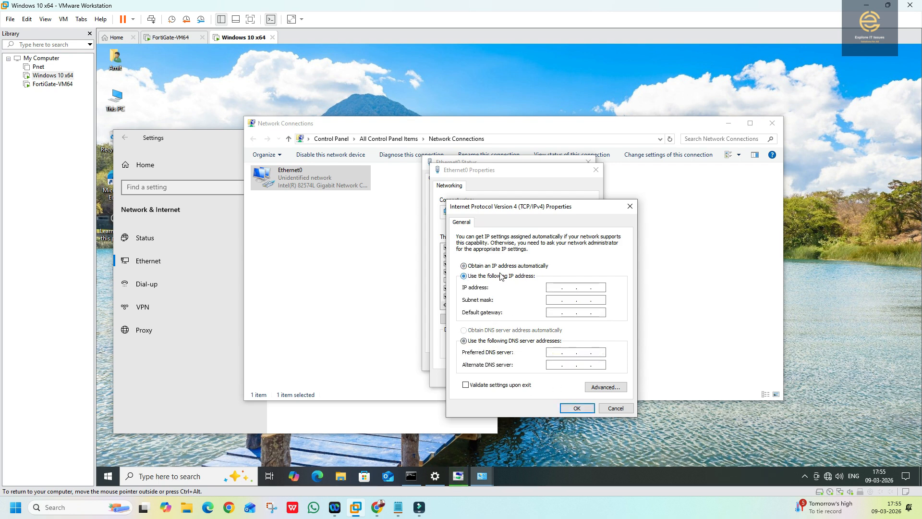
pyautogui.click(464, 266)
pyautogui.click(464, 330)
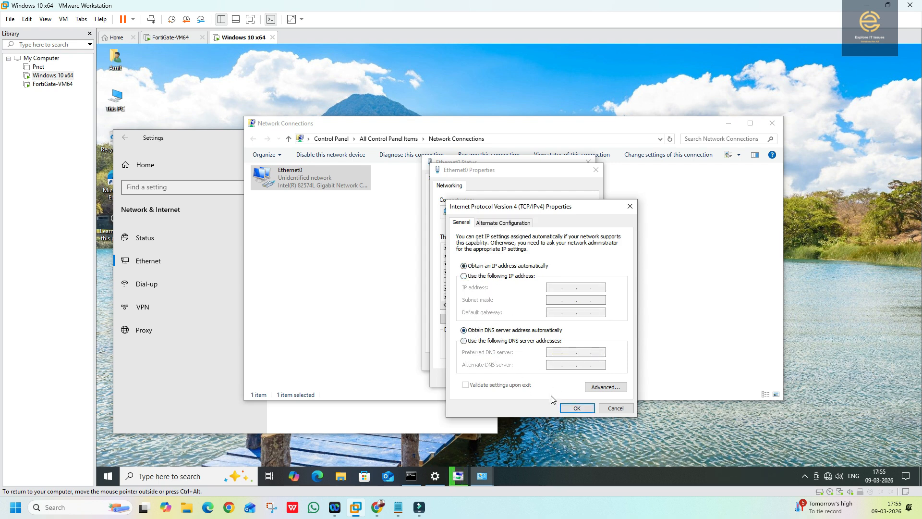
pyautogui.click(568, 410)
pyautogui.click(542, 378)
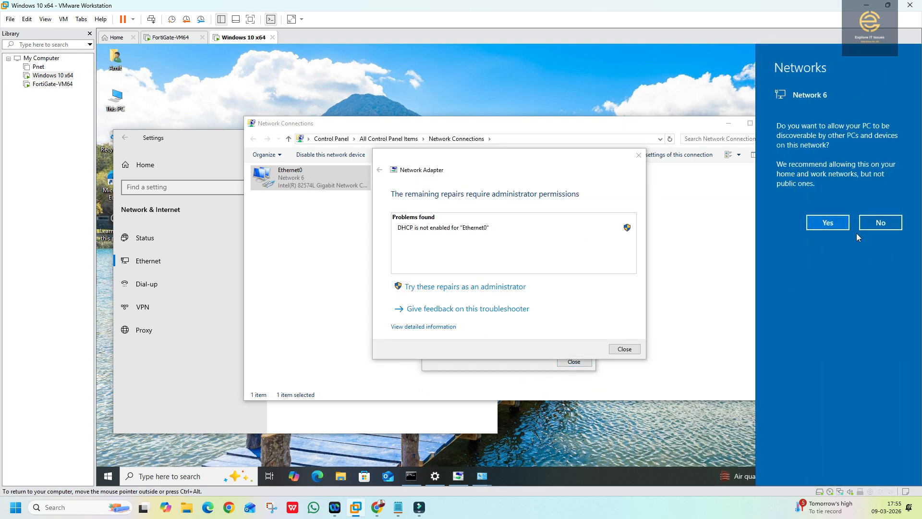
# - Dismiss the network discovery prompt and troubleshooter, then view Ethernet0's address details
pyautogui.click(621, 349)
pyautogui.click(623, 349)
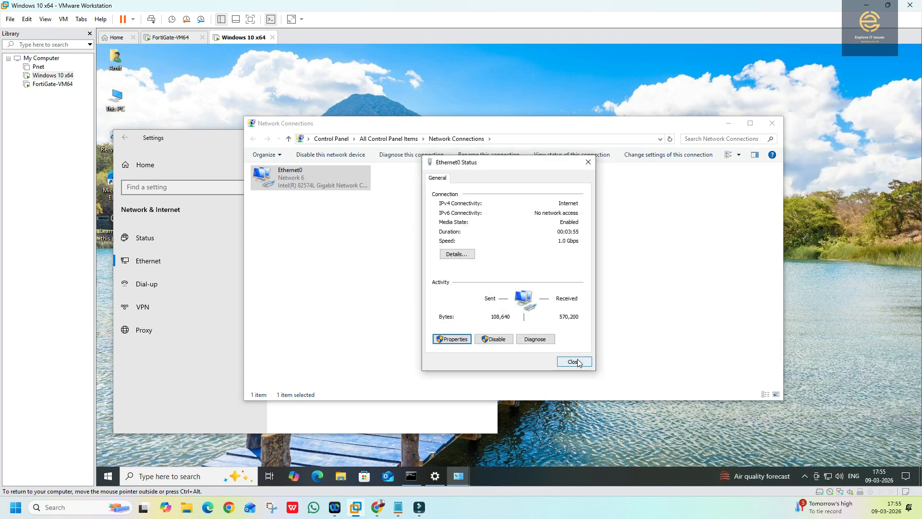
pyautogui.click(457, 254)
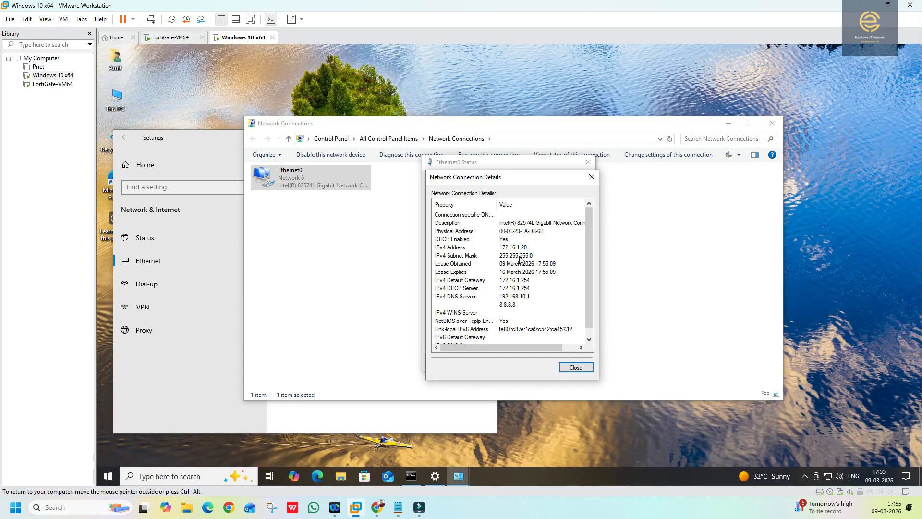
# - Confirm Ethernet0 leased 172.16.1.20 from DHCP server 172.16.1.254, then return to FortiGate
pyautogui.click(580, 369)
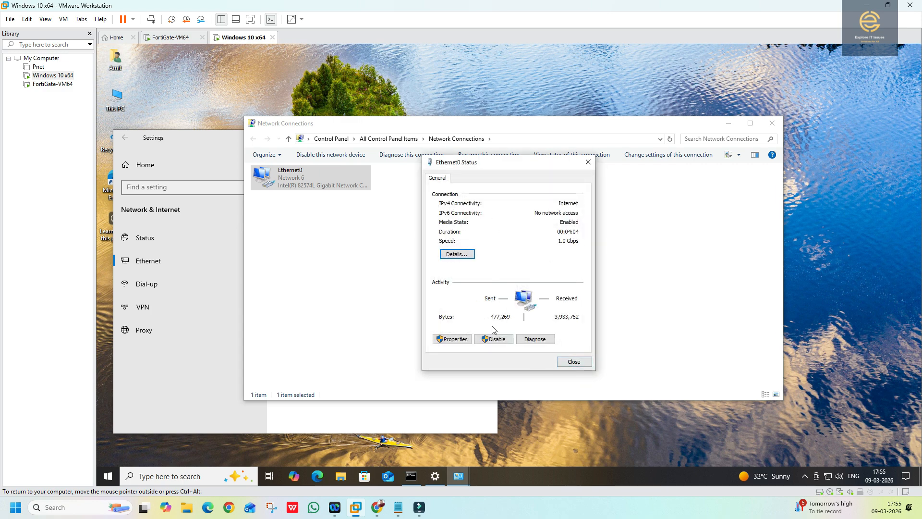
pyautogui.click(469, 257)
pyautogui.click(531, 248)
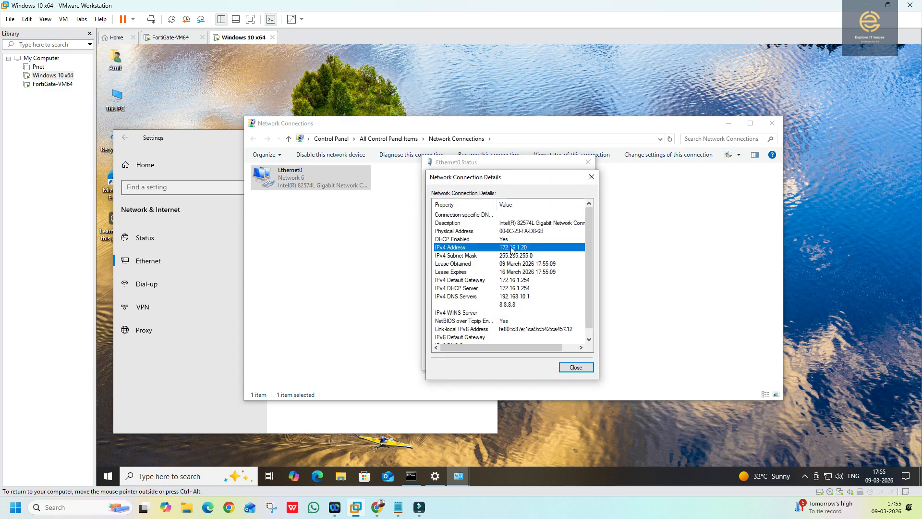
pyautogui.click(378, 507)
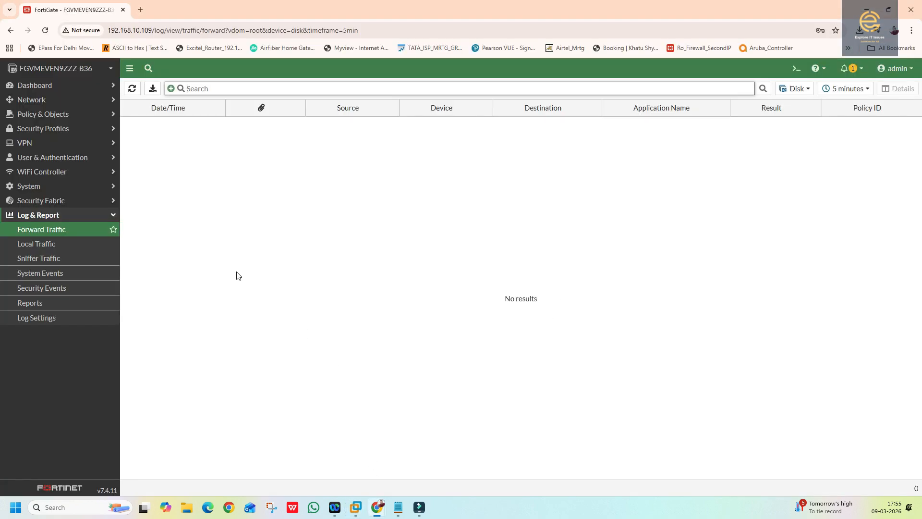
# - Review port2's DHCP server, showing one client in range 172.16.1.20–172.16.1.200, without saving changes
pyautogui.click(32, 99)
pyautogui.click(35, 114)
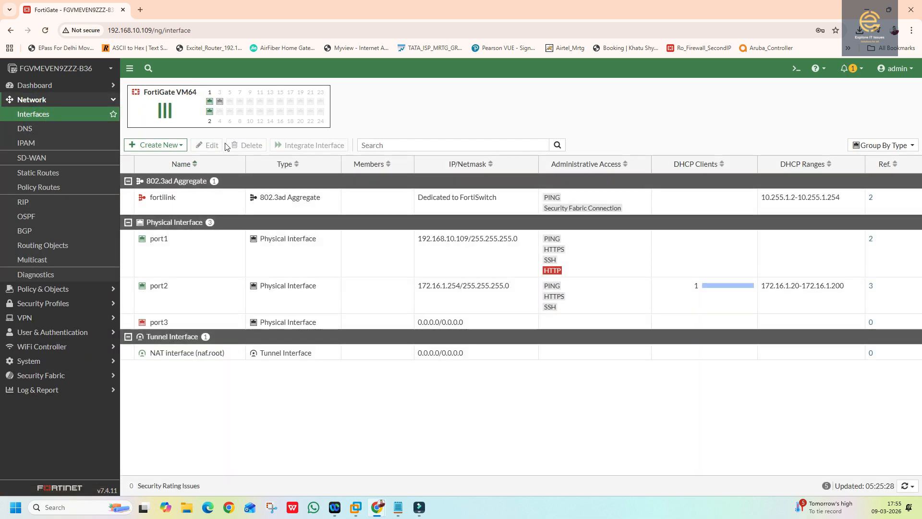
pyautogui.doubleClick(447, 304)
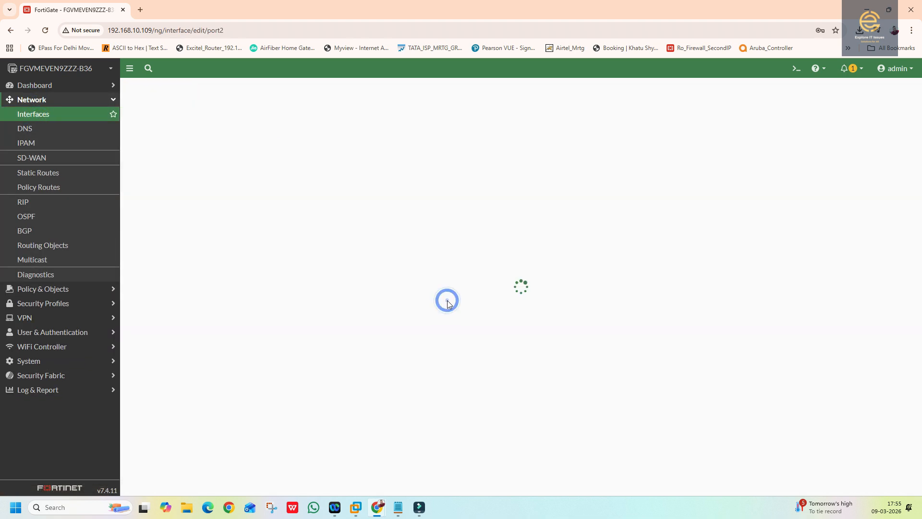
pyautogui.scroll(-4, 245, 423)
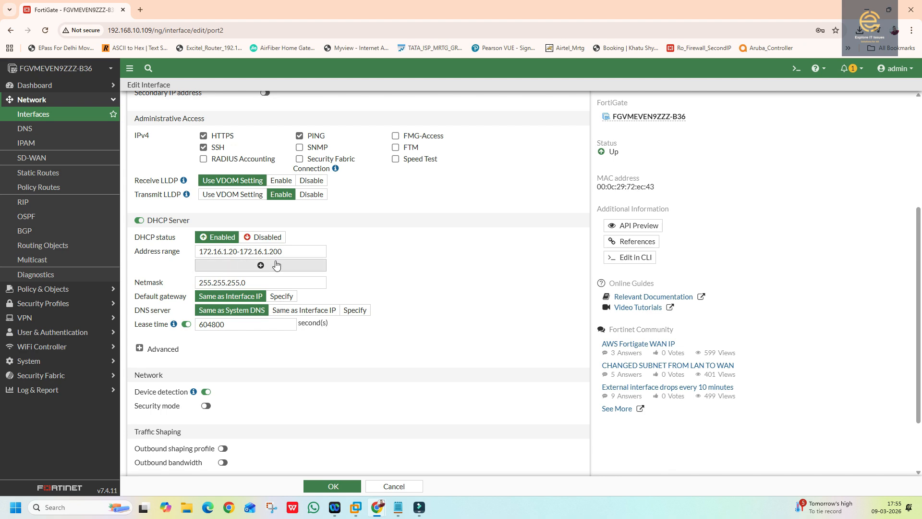
pyautogui.click(394, 487)
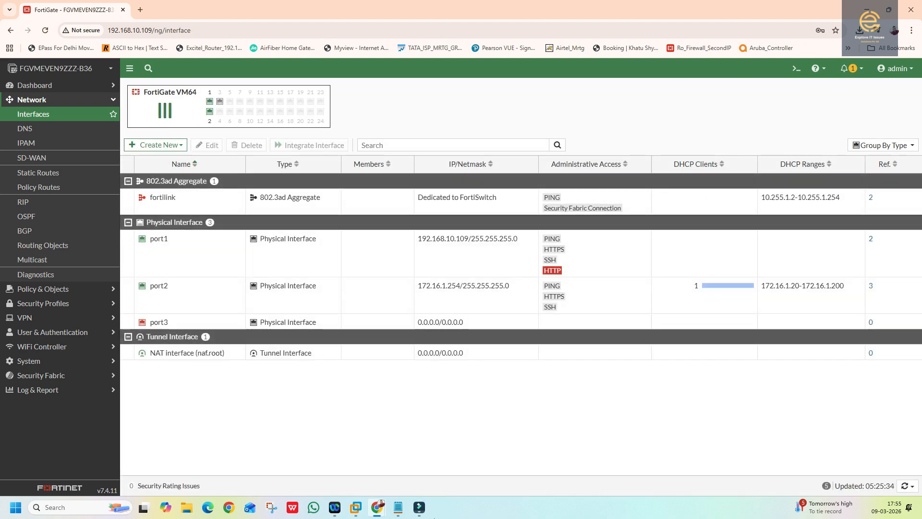
pyautogui.moveTo(417, 509)
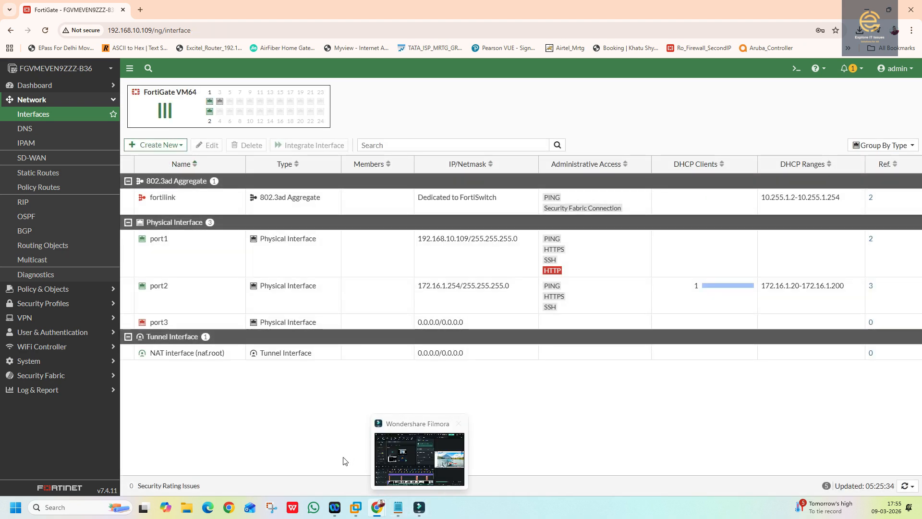
pyautogui.click(359, 511)
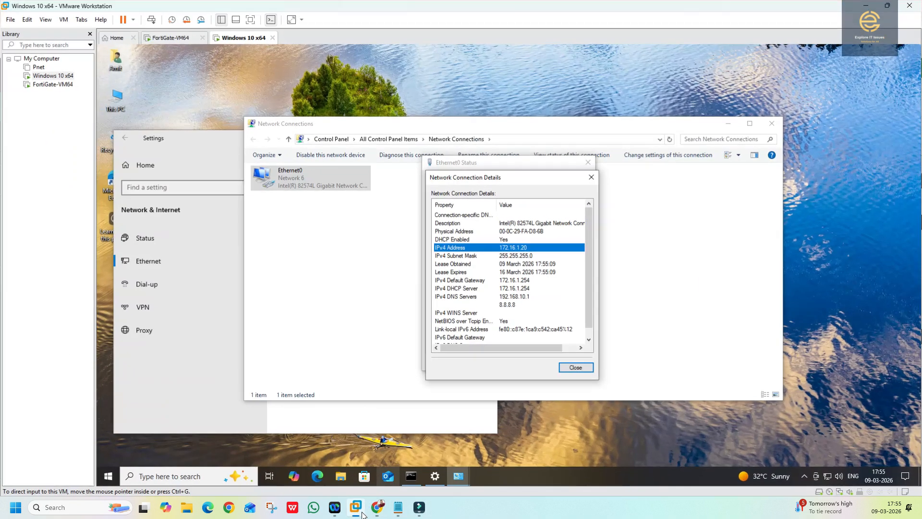
# - Close the network dialogs and ping google.com from Command Prompt, getting replies with 0% loss
pyautogui.click(571, 370)
pyautogui.click(575, 361)
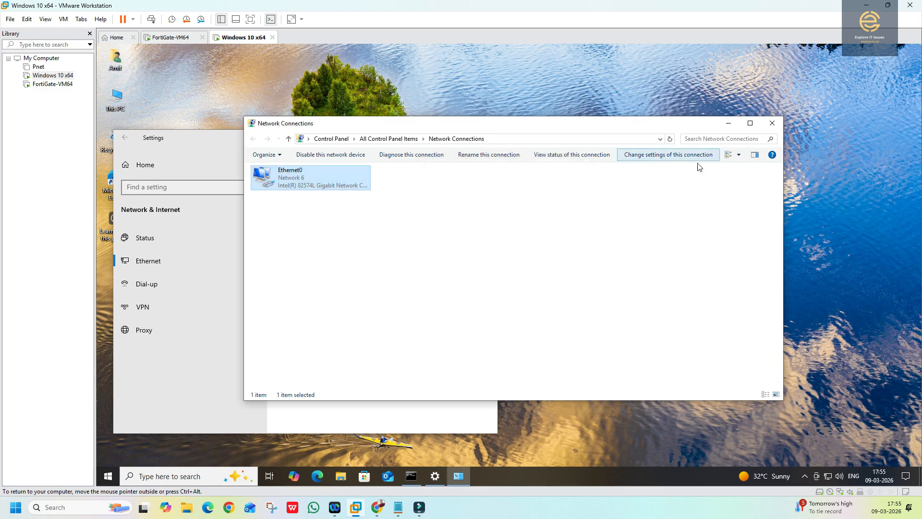
pyautogui.click(772, 124)
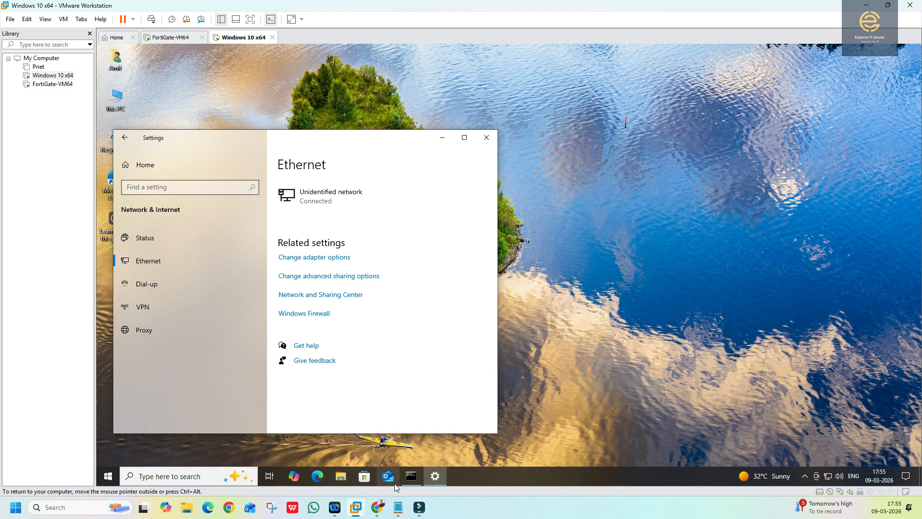
pyautogui.click(417, 476)
pyautogui.click(347, 329)
pyautogui.write('ping google.ocm')
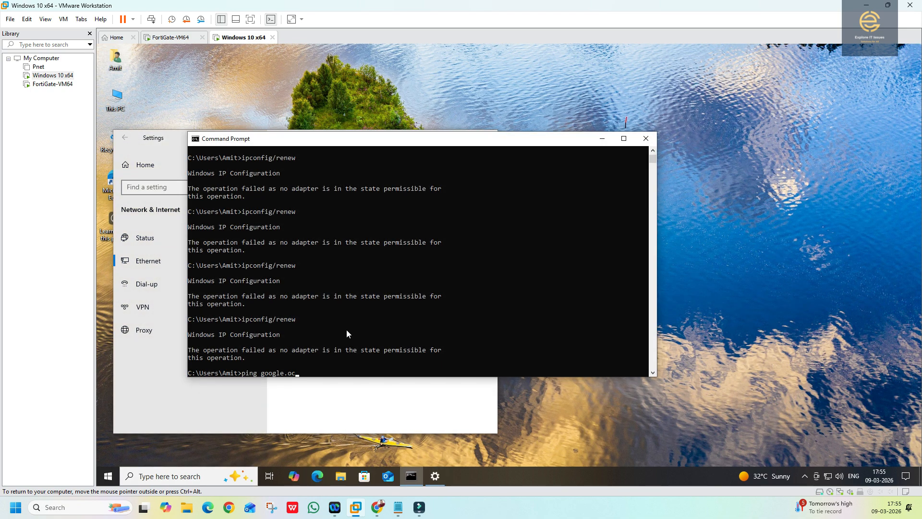
pyautogui.press('BackSpace')
pyautogui.press('BackSpace')
pyautogui.press('BackSpace')
pyautogui.write('com')
pyautogui.press('Return')
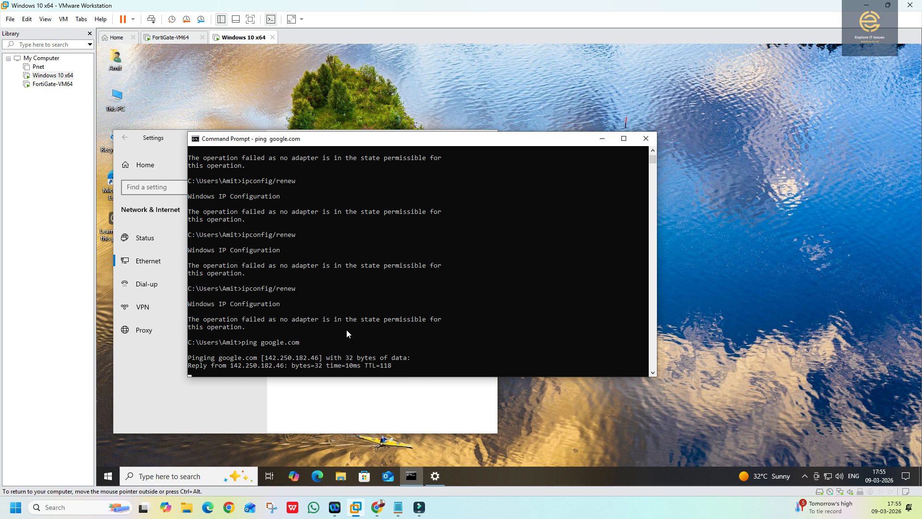
pyautogui.hotkey('ctrl', 'c')
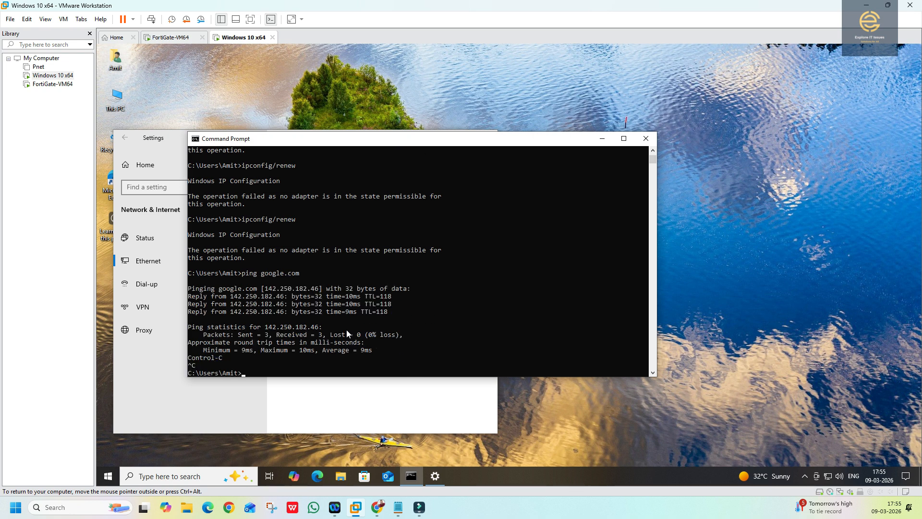
# - Run tracert google.com, showing hops through 172.16.1.254
pyautogui.write('tracert google.com')
pyautogui.press('Return')
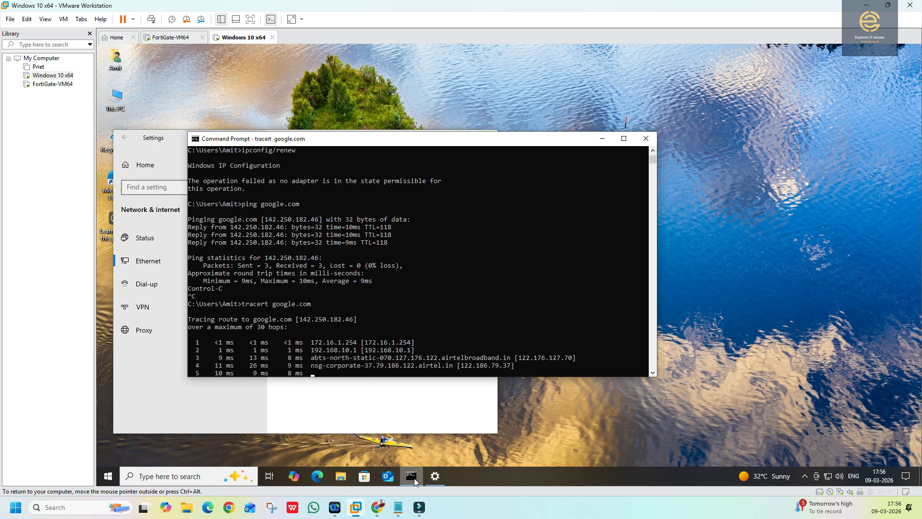
# - View FortiGate's Local Traffic log, finding the PING entry from 172.16.1.254 to 172.16.1.20
pyautogui.moveTo(378, 507)
pyautogui.click(401, 462)
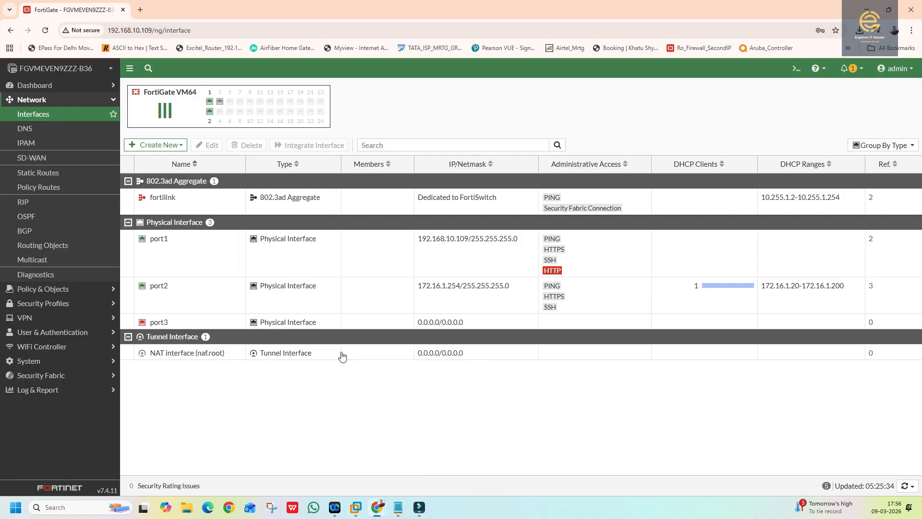
pyautogui.click(38, 389)
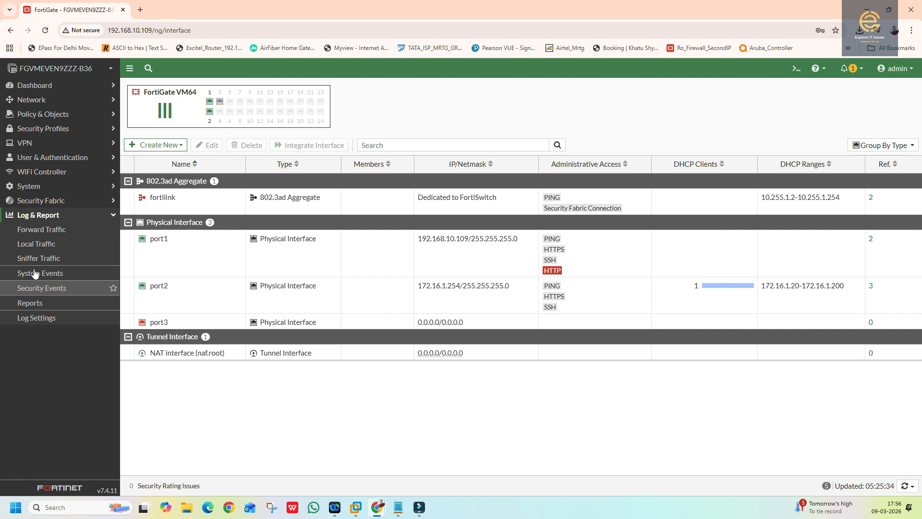
pyautogui.click(35, 229)
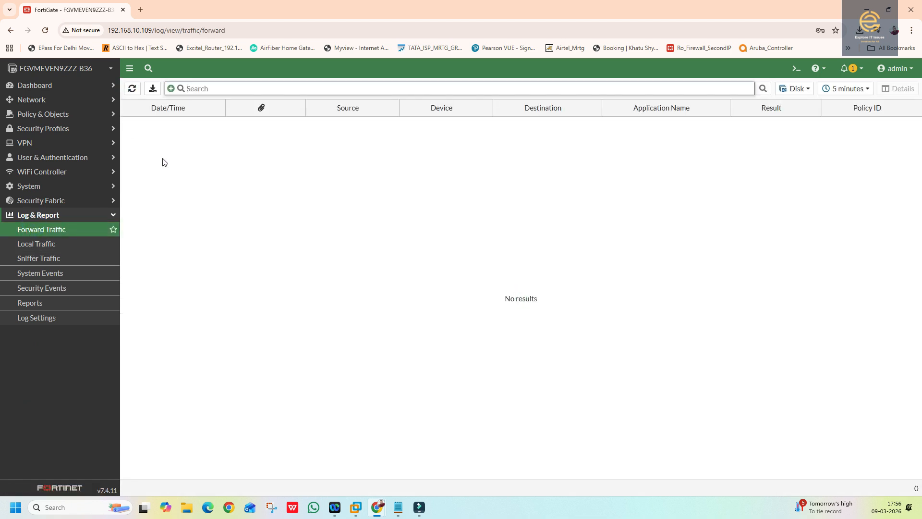
pyautogui.click(36, 244)
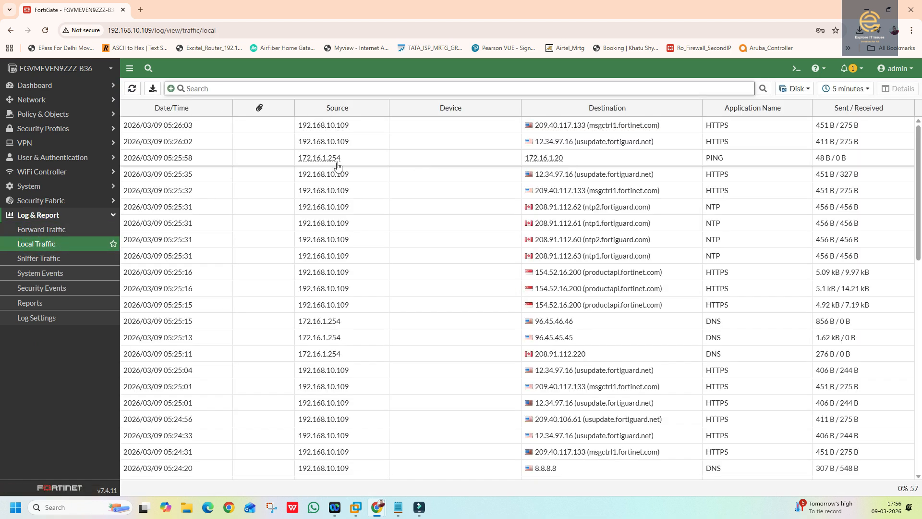
pyautogui.scroll(-1, 515, 249)
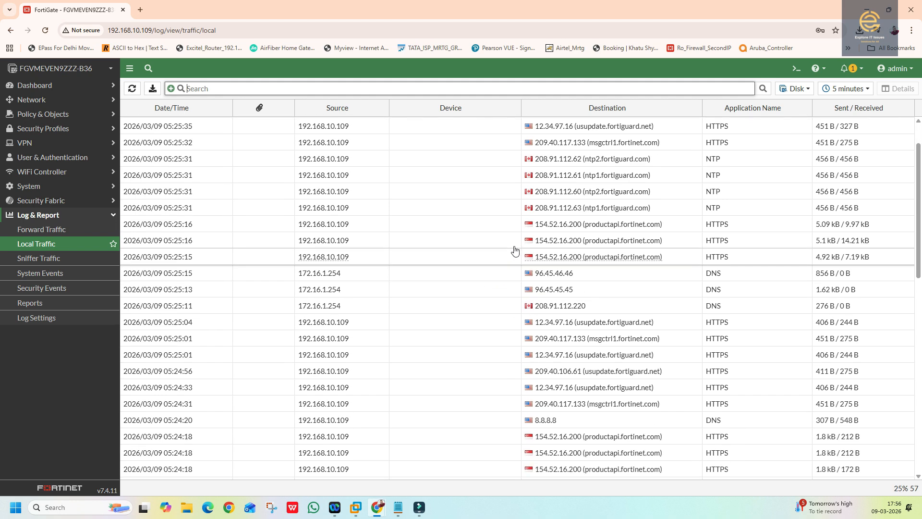
pyautogui.scroll(-4, 510, 278)
pyautogui.scroll(5, 500, 321)
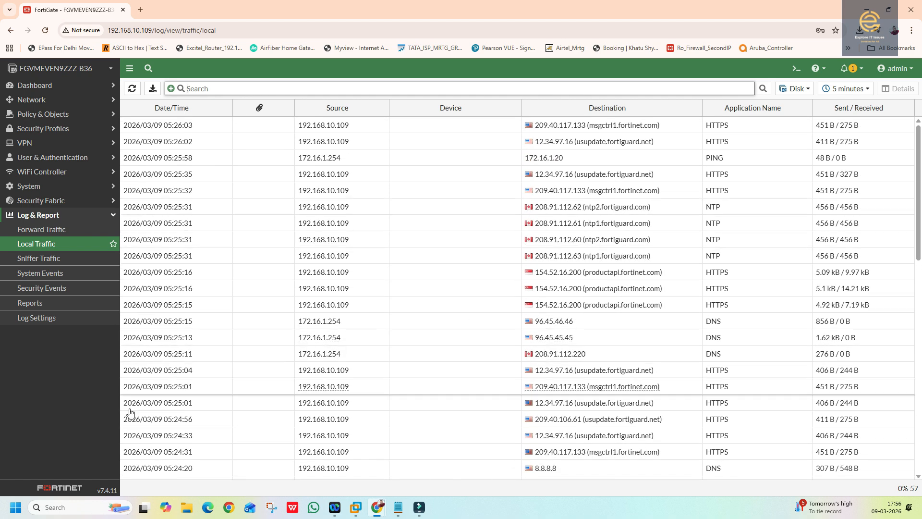
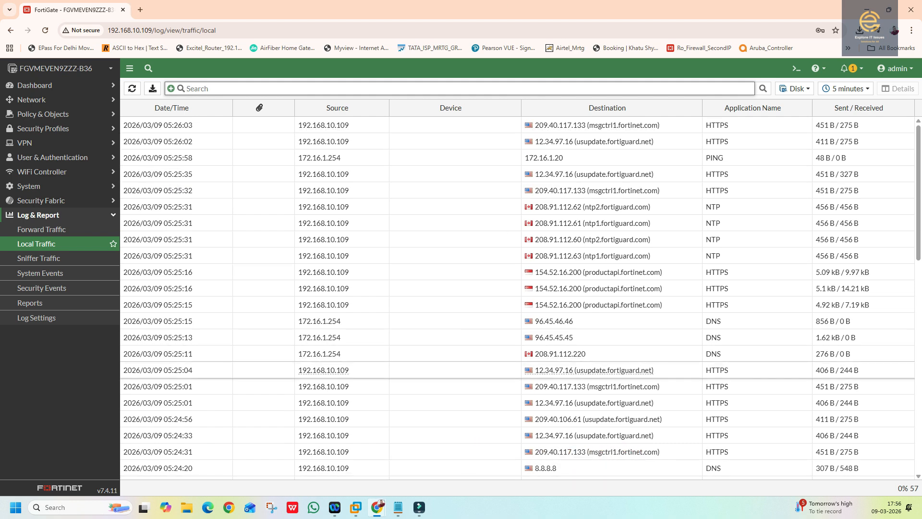
# - Expand and then collapse the Network section in the FortiGate sidebar
pyautogui.click(43, 101)
pyautogui.click(46, 105)
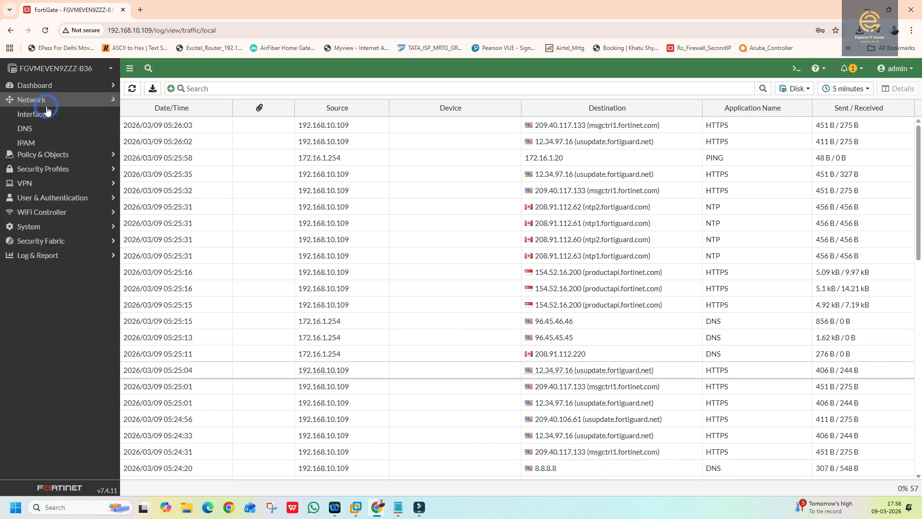
# - Review the interfaces list and DNS settings, highlighting the local domain and dynamic DNS servers
pyautogui.click(41, 99)
pyautogui.click(45, 114)
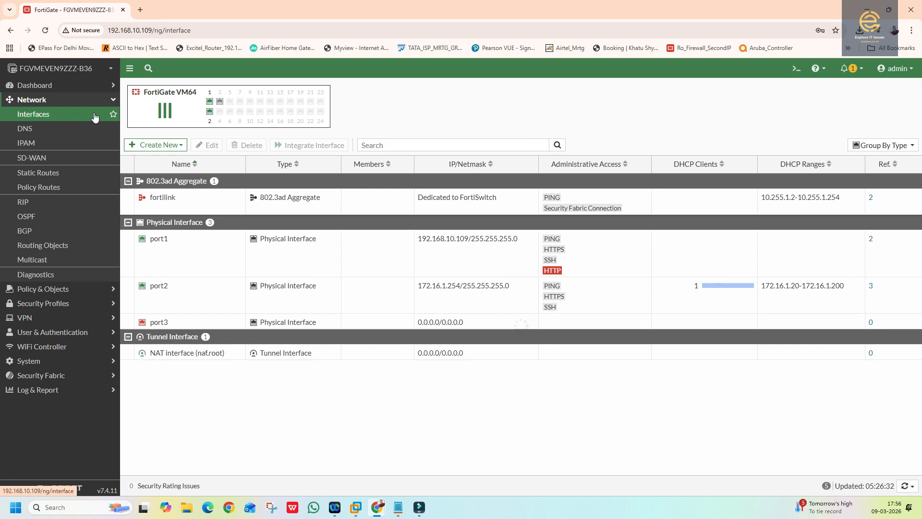
pyautogui.click(29, 129)
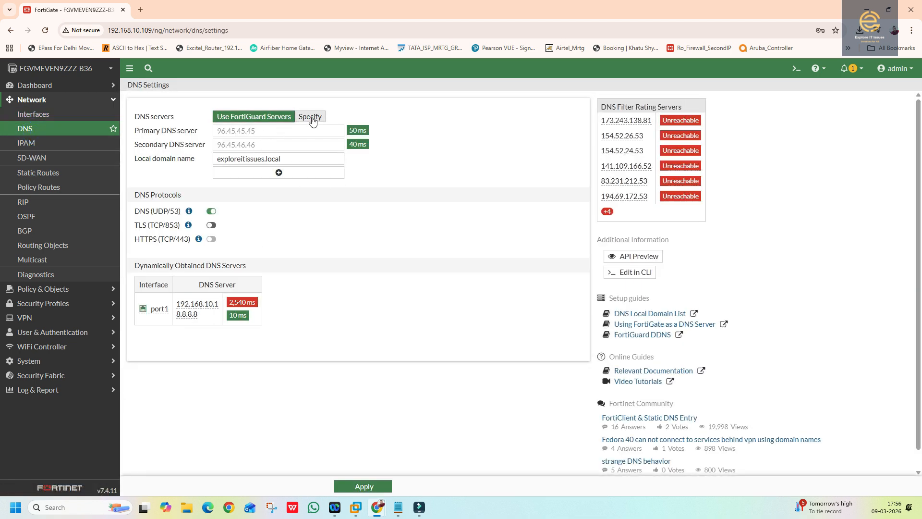
pyautogui.moveTo(287, 159); pyautogui.dragTo(218, 148)
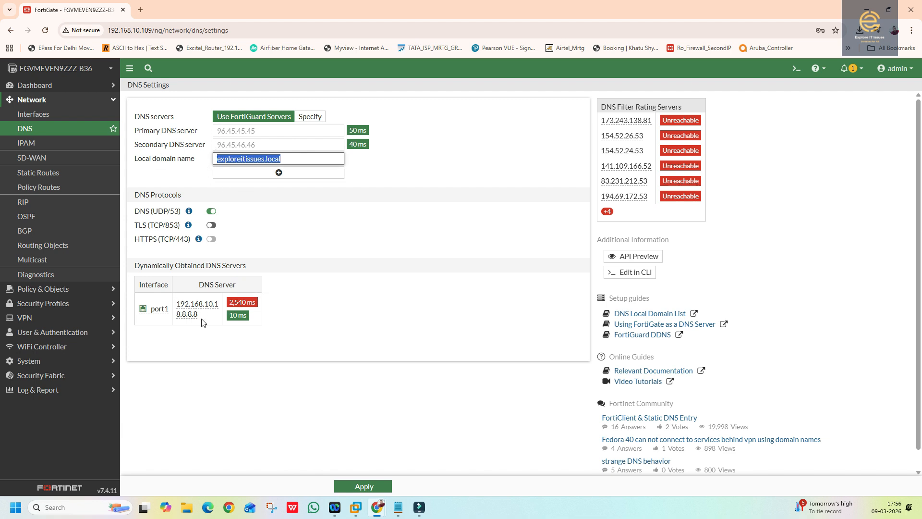
pyautogui.moveTo(202, 322); pyautogui.dragTo(179, 304)
pyautogui.click(321, 328)
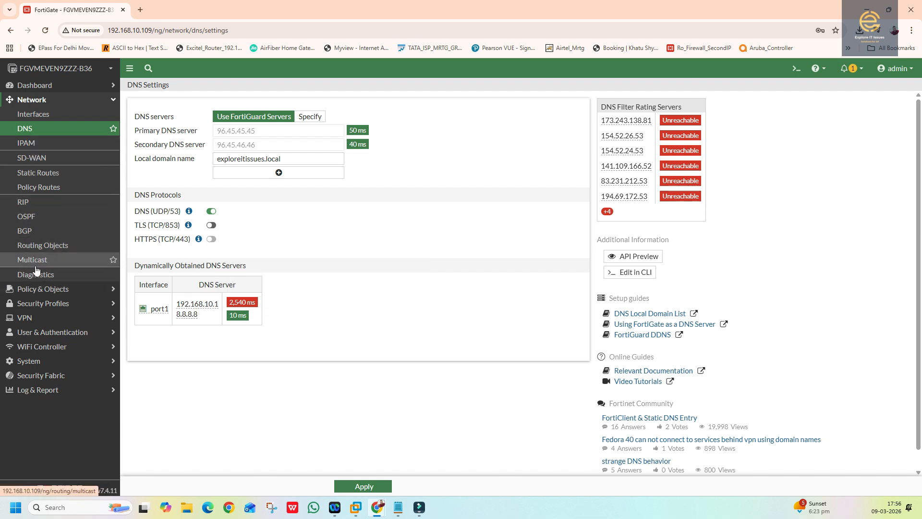
# - Check the static routes, then expand the port2 → port1 group in Firewall Policy
pyautogui.click(26, 101)
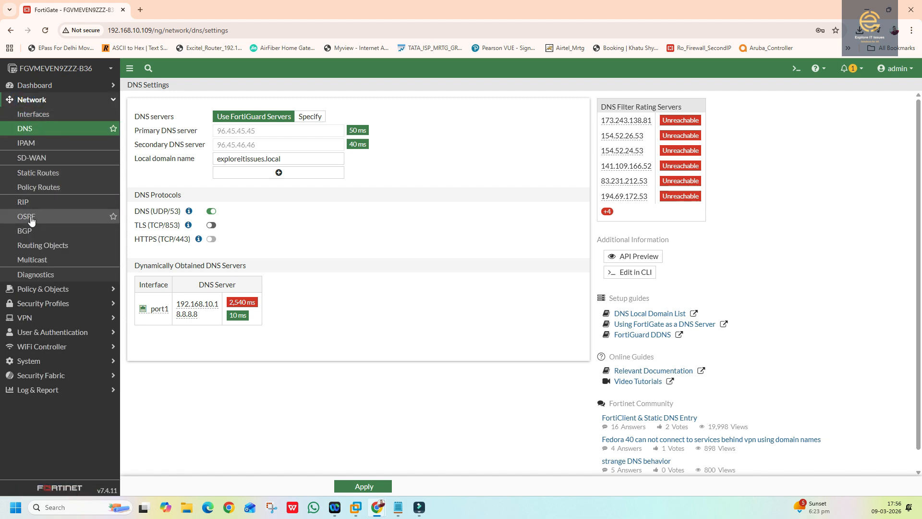
pyautogui.click(38, 172)
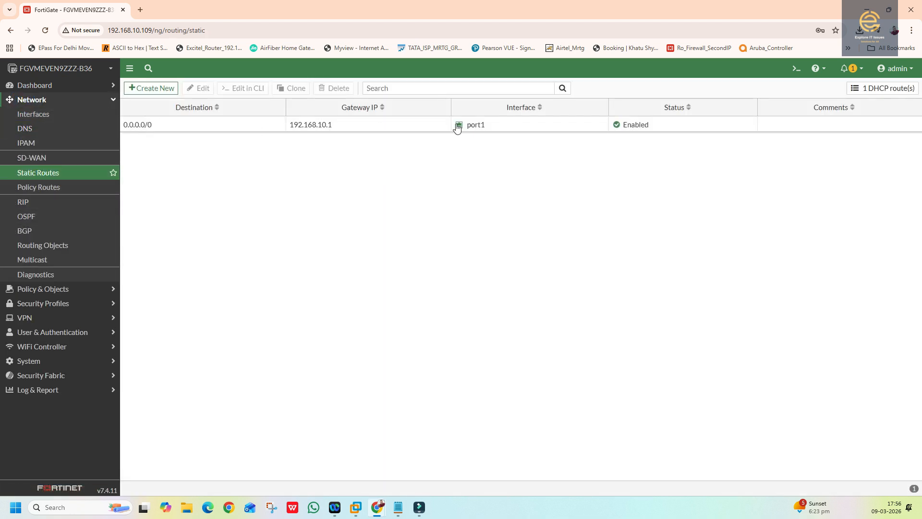
pyautogui.click(29, 289)
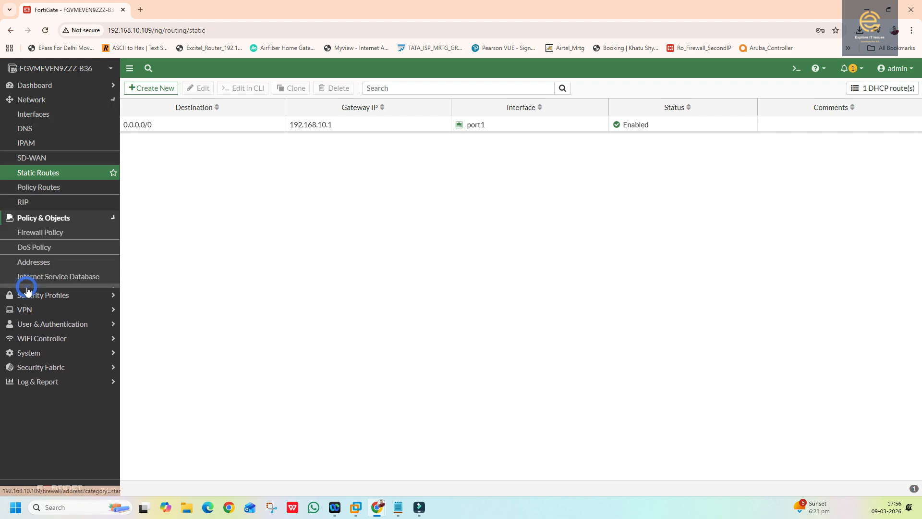
pyautogui.click(41, 130)
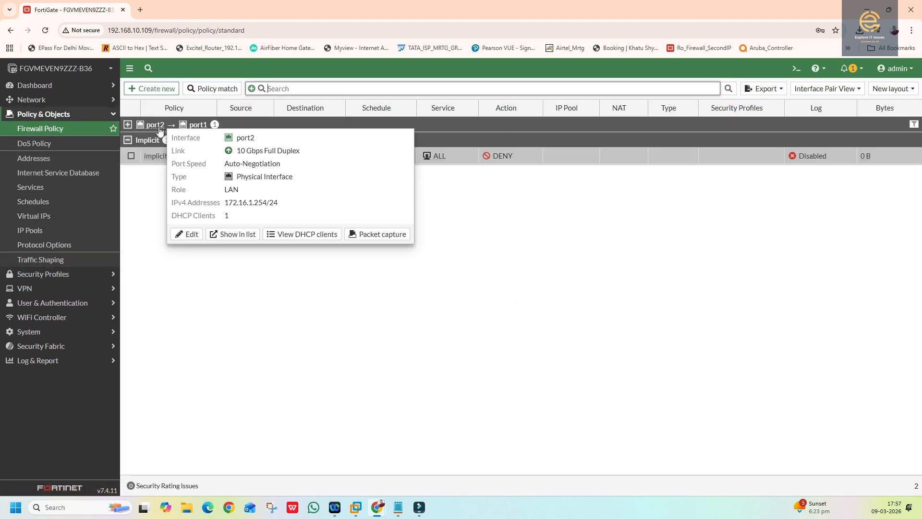
pyautogui.click(129, 125)
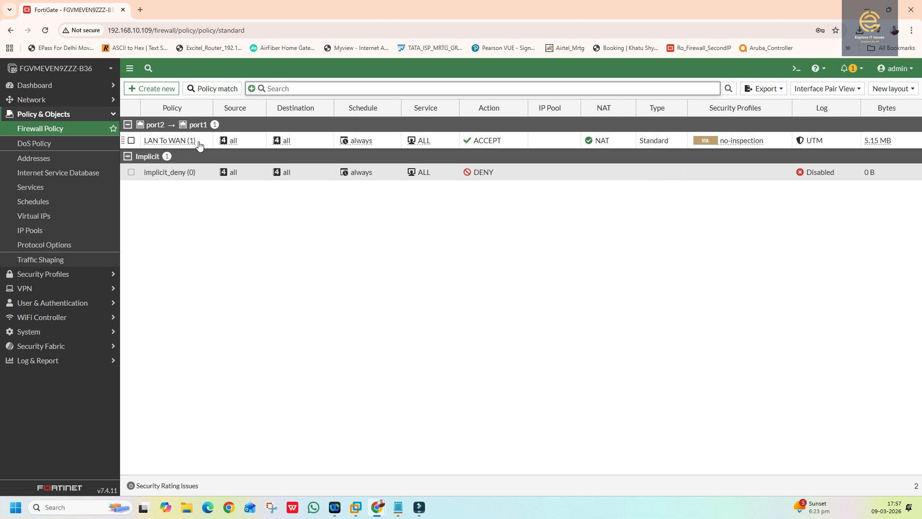
# - Edit the LAN To WAN policy and remove ALL from its services
pyautogui.doubleClick(185, 140)
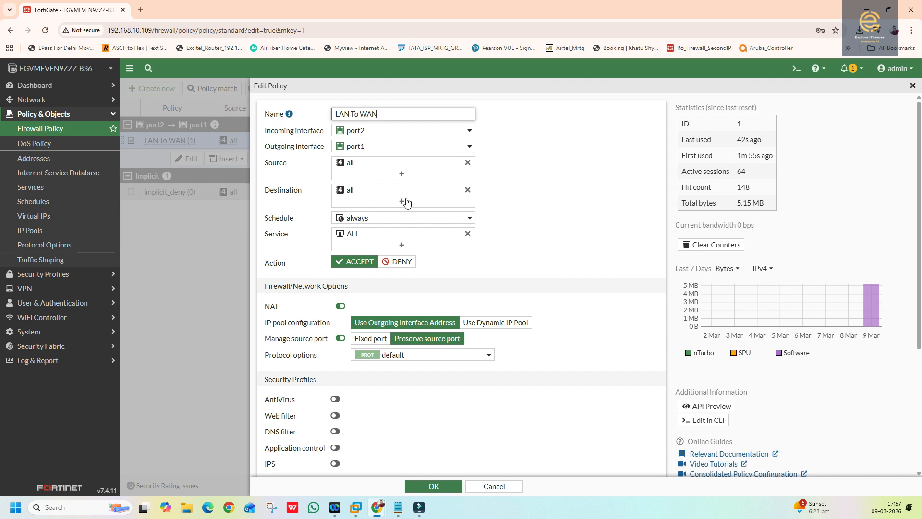
pyautogui.click(468, 233)
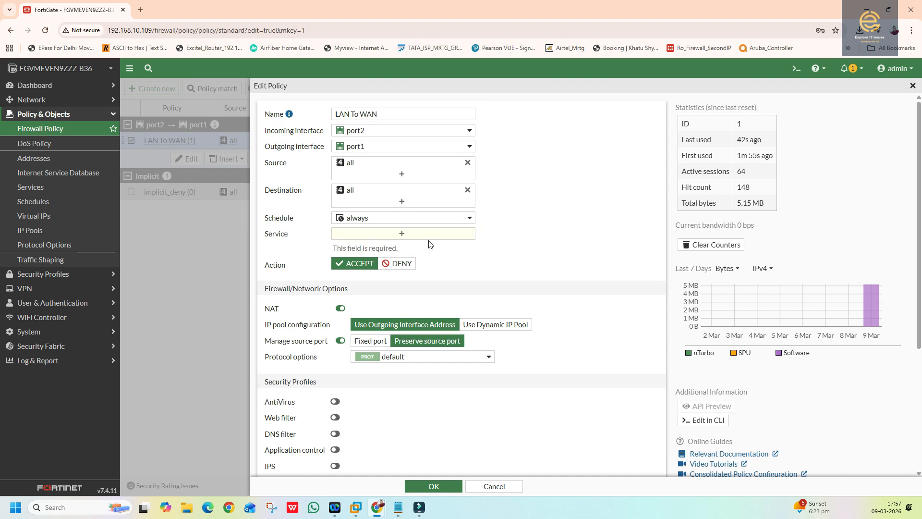
pyautogui.click(403, 234)
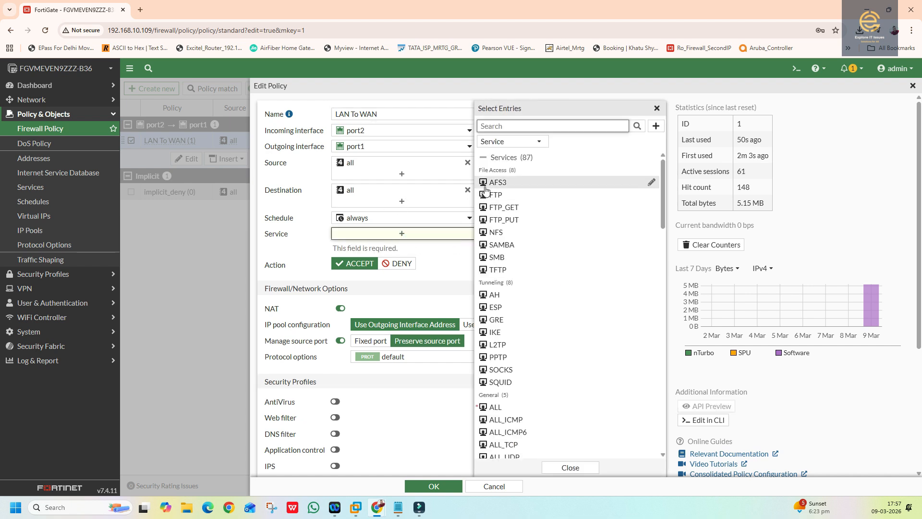
pyautogui.scroll(-3, 510, 352)
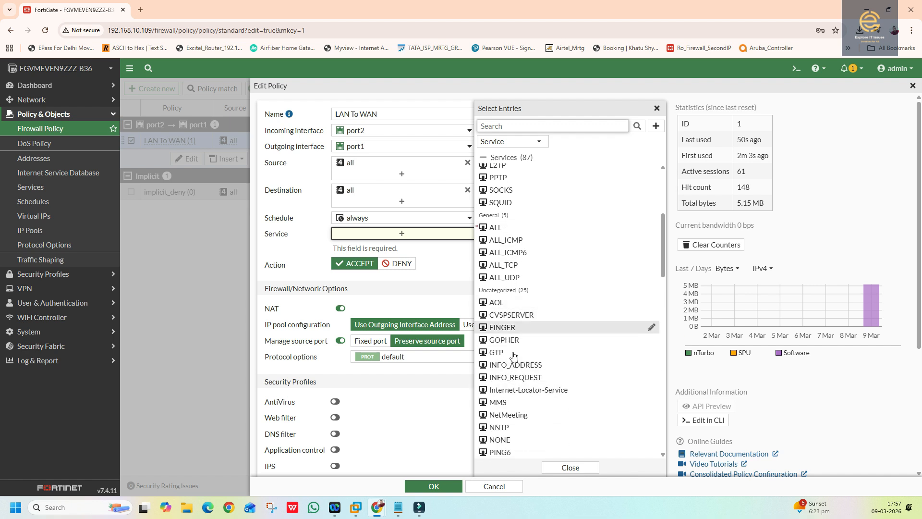
pyautogui.scroll(-4, 525, 346)
pyautogui.scroll(4, 495, 240)
pyautogui.scroll(3, 494, 234)
# - Add HTTP and HTTPS as the policy's services and save it
pyautogui.click(518, 126)
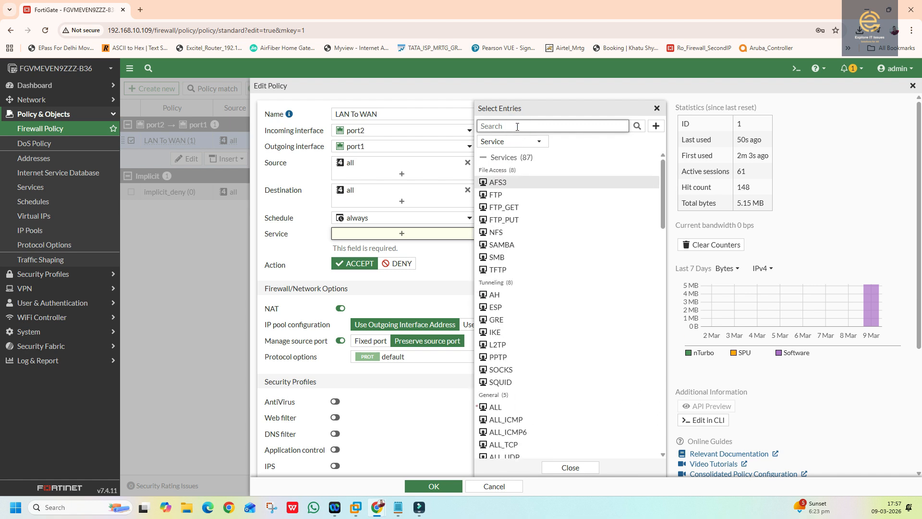
pyautogui.write('hhtp')
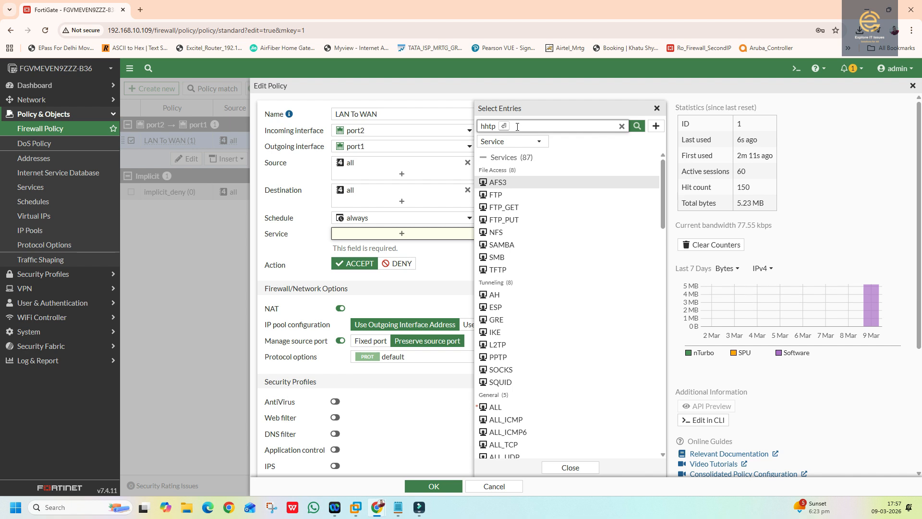
pyautogui.press('BackSpace')
pyautogui.press('BackSpace')
pyautogui.write('tp')
pyautogui.click(637, 126)
pyautogui.click(500, 170)
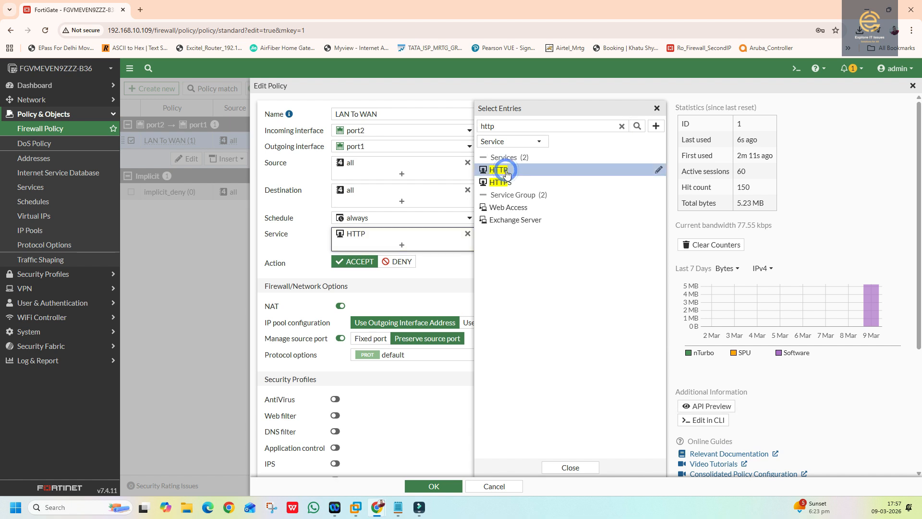
pyautogui.click(500, 182)
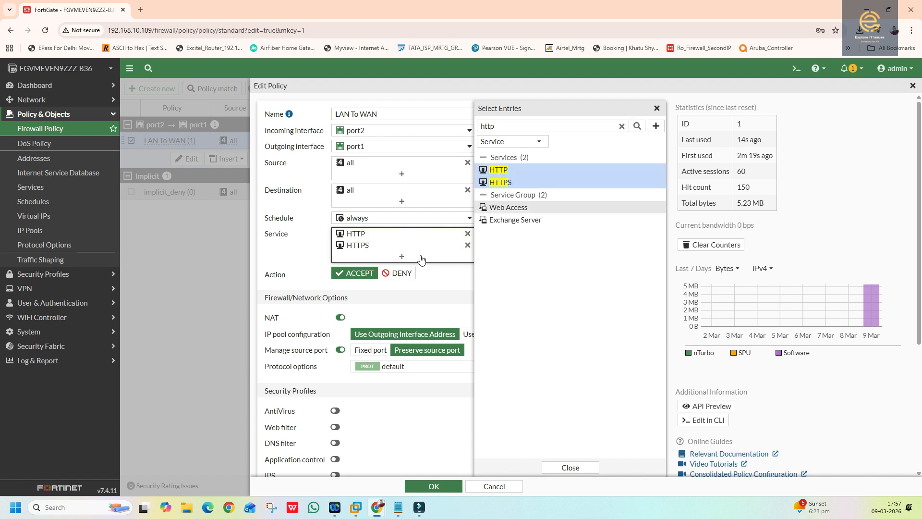
pyautogui.click(557, 468)
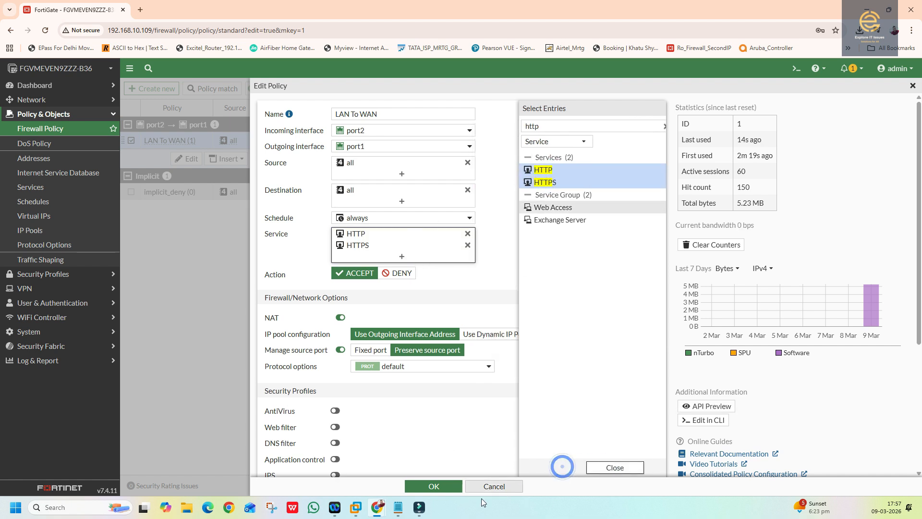
pyautogui.click(434, 486)
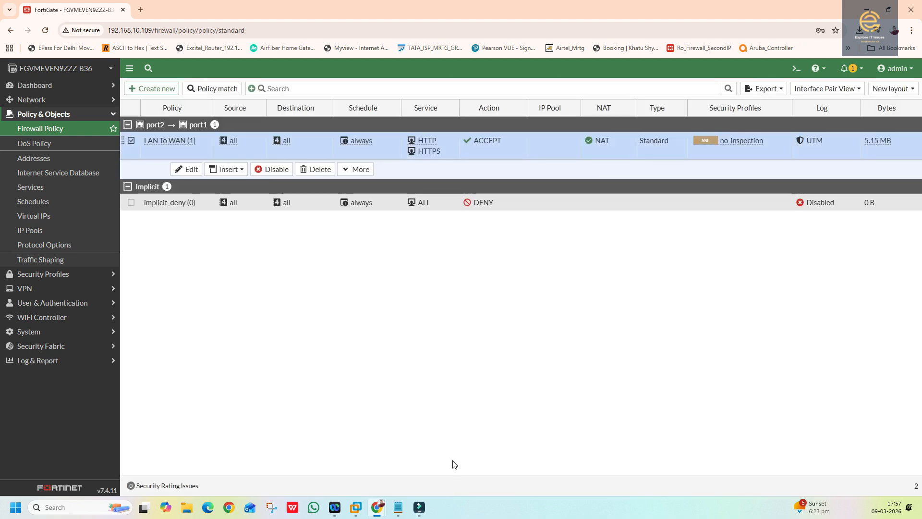
# - Rerun tracert google.com in the Windows 10 VM, now timing out at the first hop
pyautogui.moveTo(364, 510)
pyautogui.click(454, 476)
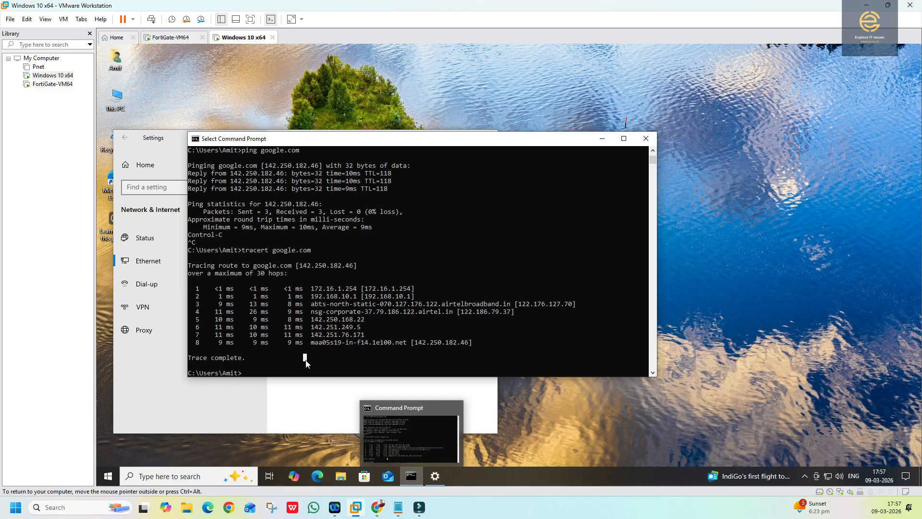
pyautogui.press('Up')
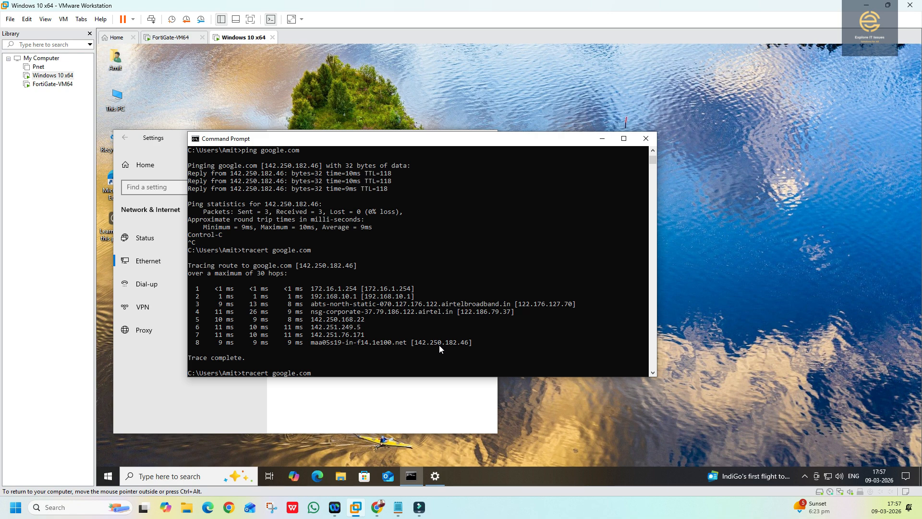
pyautogui.press('Return')
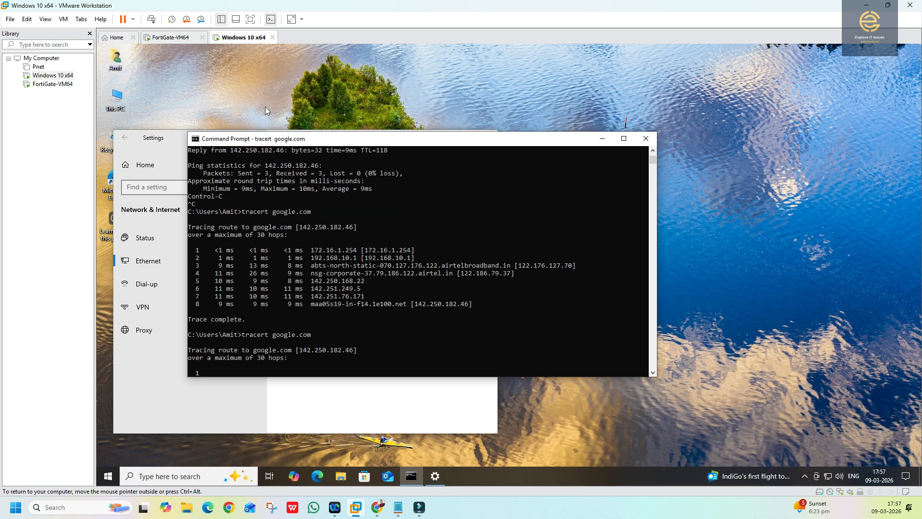
pyautogui.moveTo(284, 143); pyautogui.dragTo(496, 120)
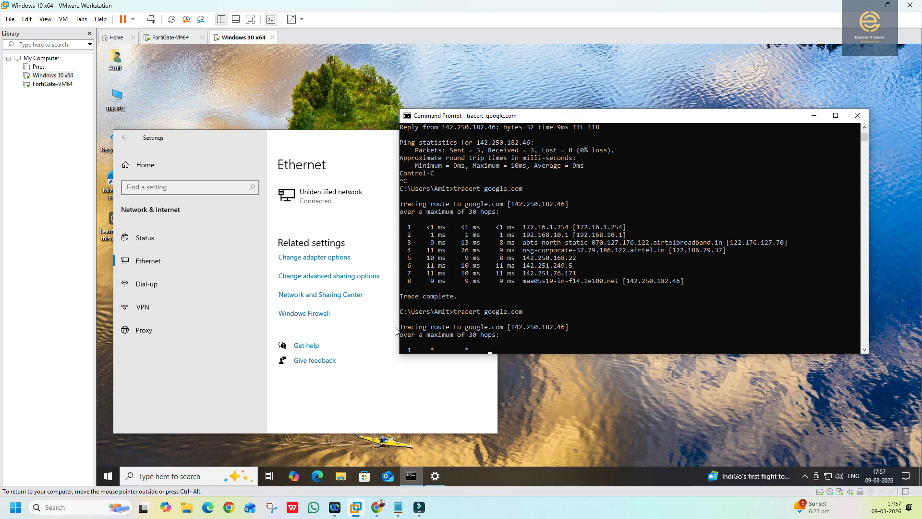
# - Open Microsoft Edge and search 'googl', then 'google' in a second tab
pyautogui.click(317, 479)
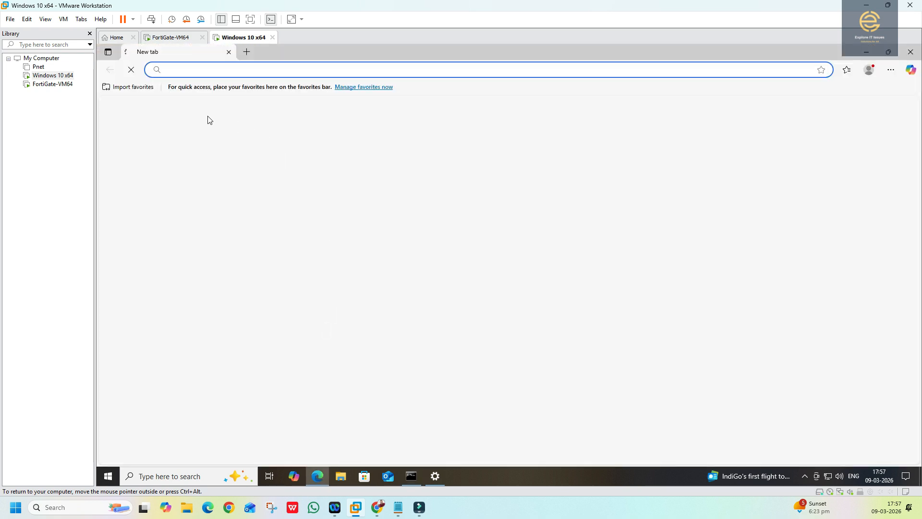
pyautogui.write('googl')
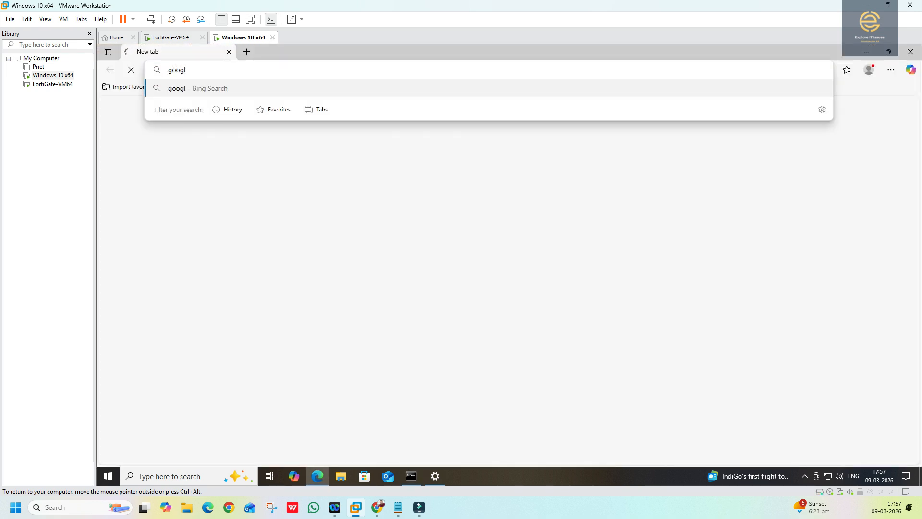
pyautogui.press('Return')
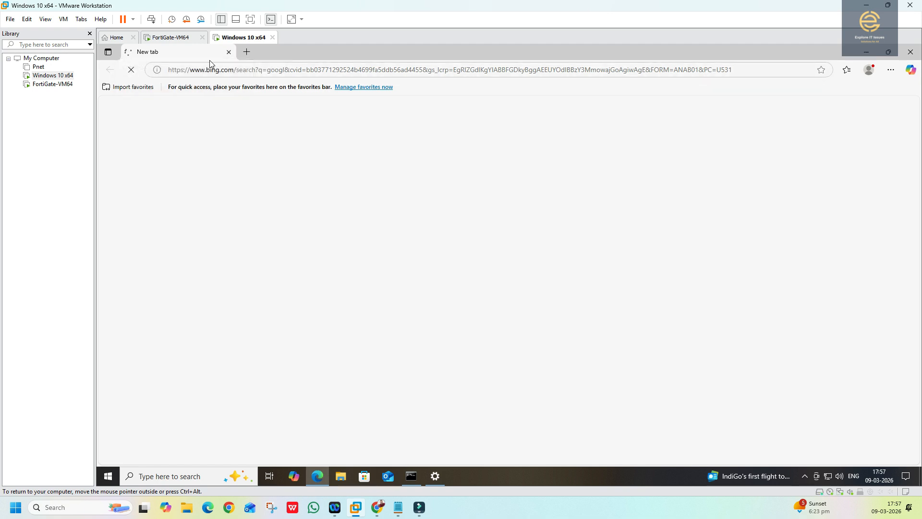
pyautogui.click(247, 52)
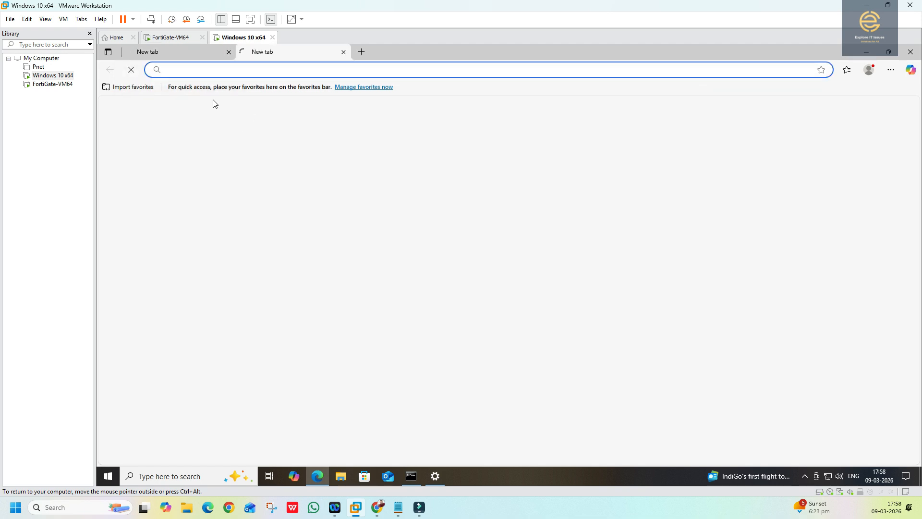
pyautogui.write('google')
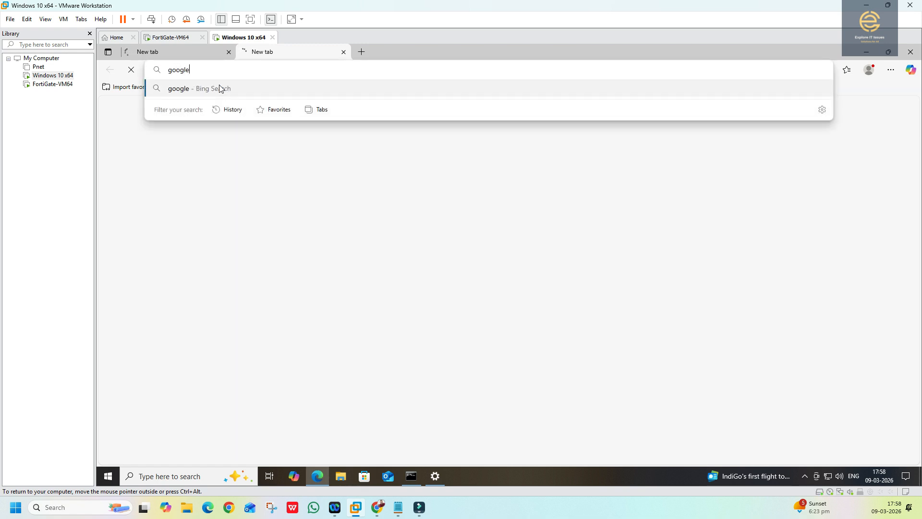
pyautogui.press('Return')
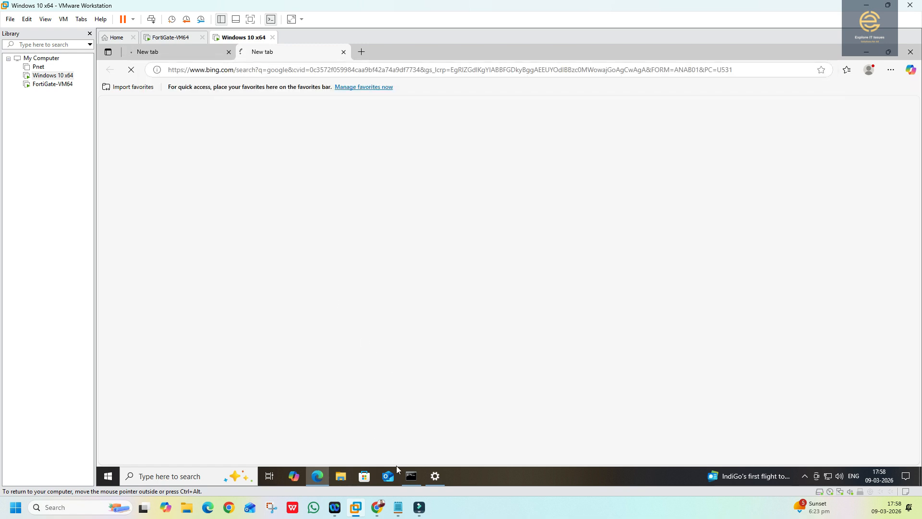
pyautogui.moveTo(360, 510)
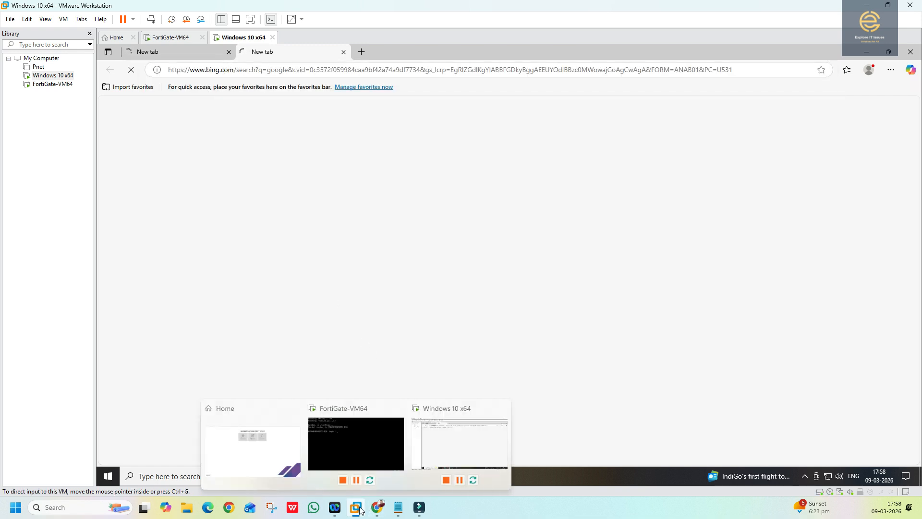
# - Reopen the LAN To WAN policy and add the DNS service
pyautogui.click(384, 453)
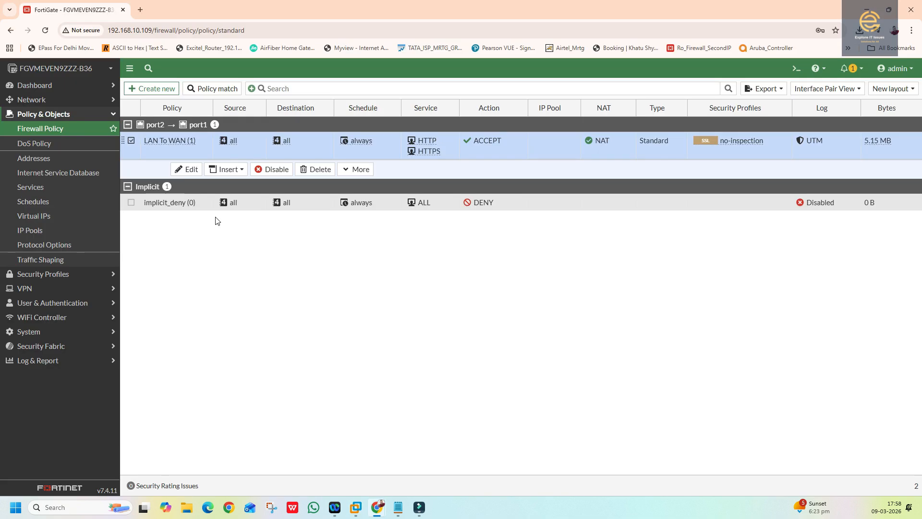
pyautogui.doubleClick(169, 153)
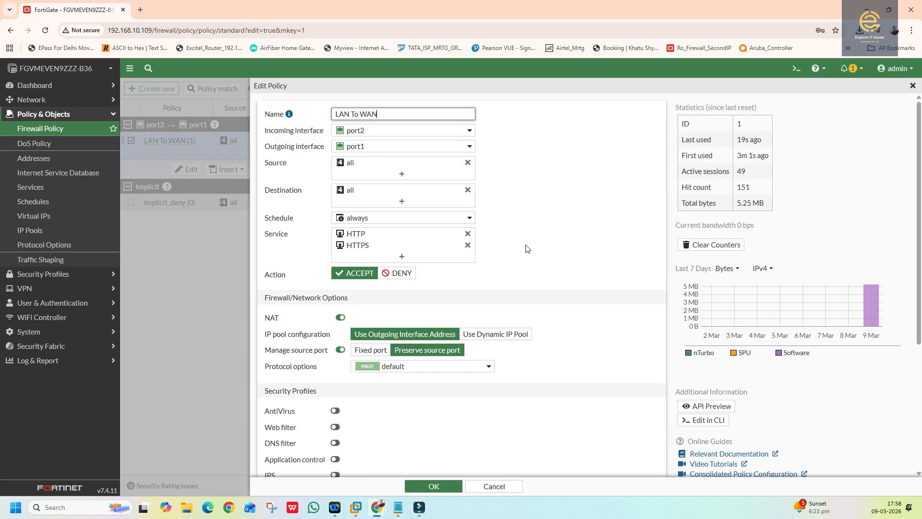
pyautogui.click(401, 256)
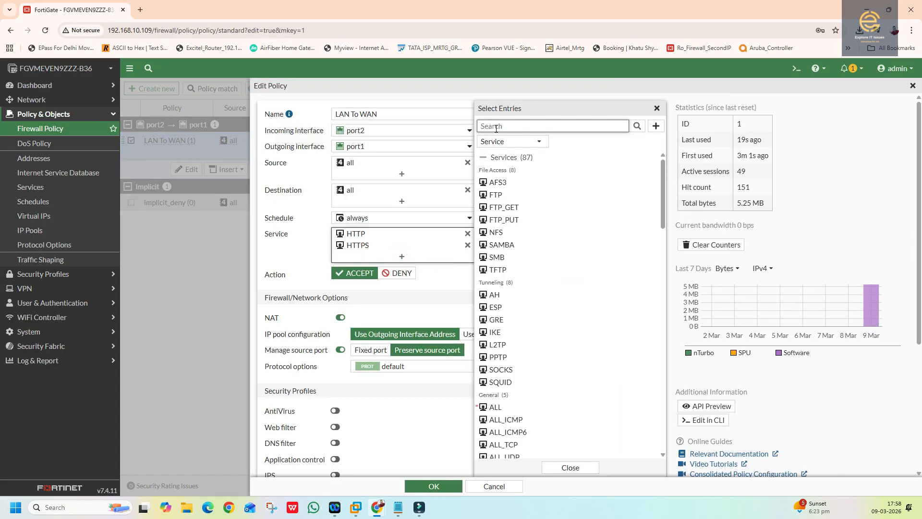
pyautogui.write('dns')
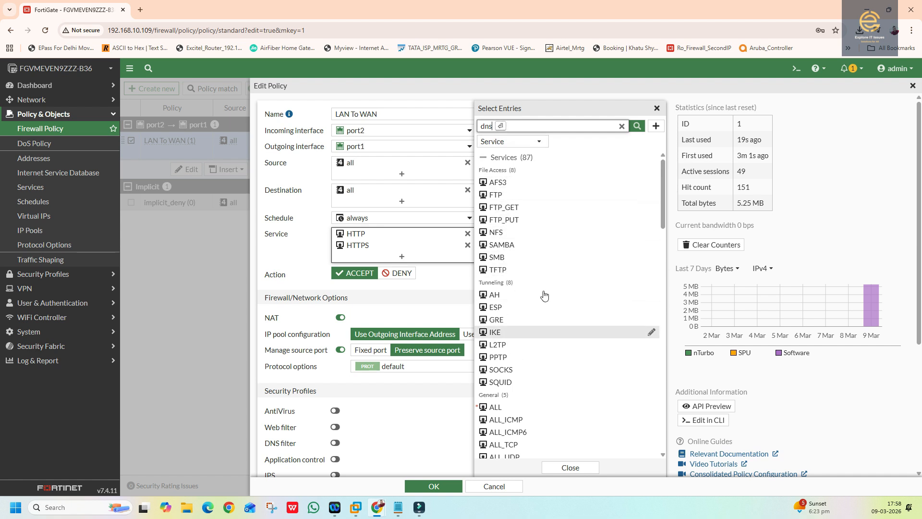
pyautogui.click(638, 127)
pyautogui.click(497, 171)
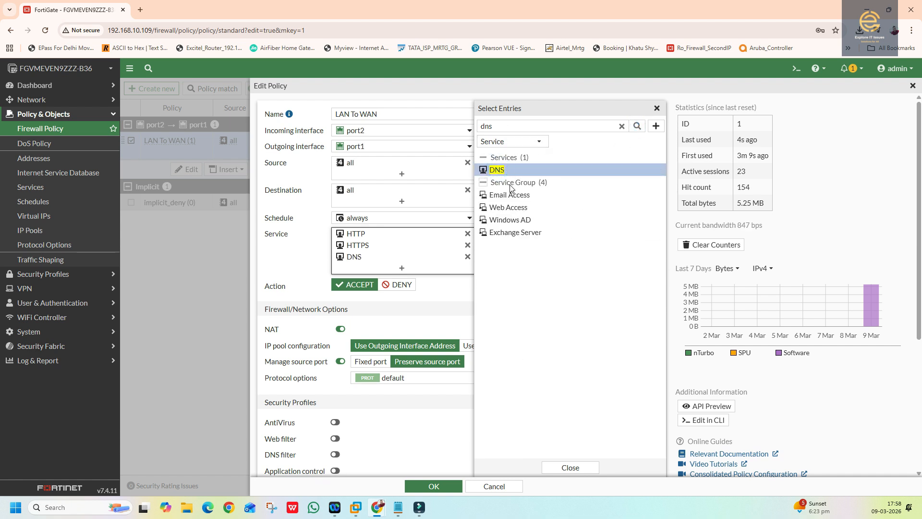
# - Add DHCP6 and DHCP services as well and save the policy
pyautogui.moveTo(506, 126); pyautogui.dragTo(484, 126)
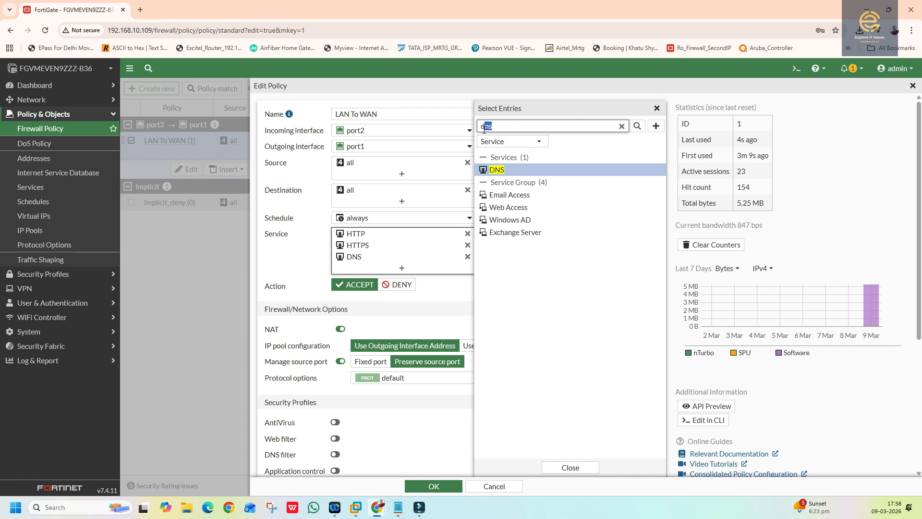
pyautogui.write('hcp')
pyautogui.click(637, 127)
pyautogui.click(493, 183)
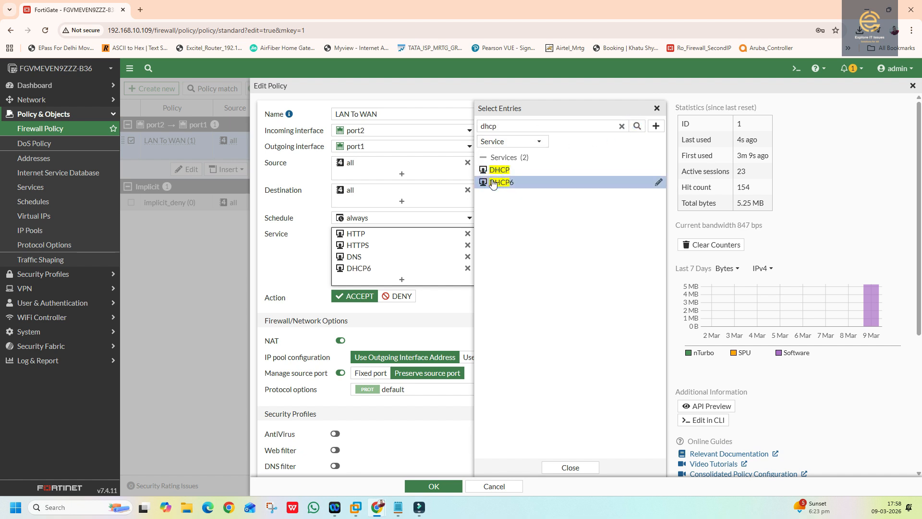
pyautogui.click(495, 170)
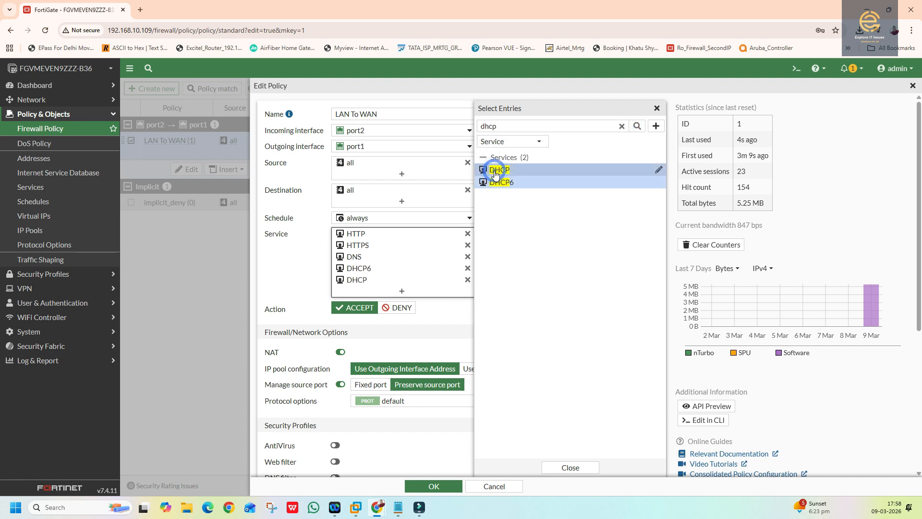
pyautogui.click(556, 469)
pyautogui.click(434, 486)
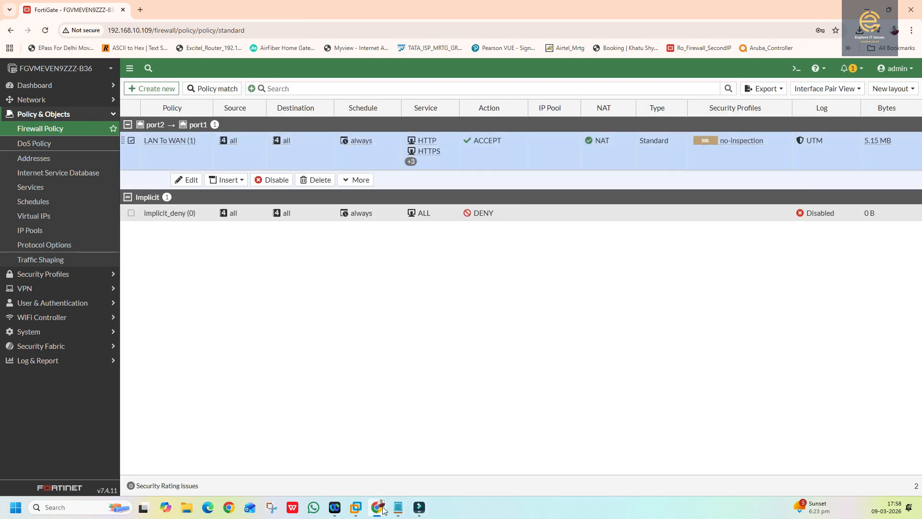
pyautogui.moveTo(382, 509)
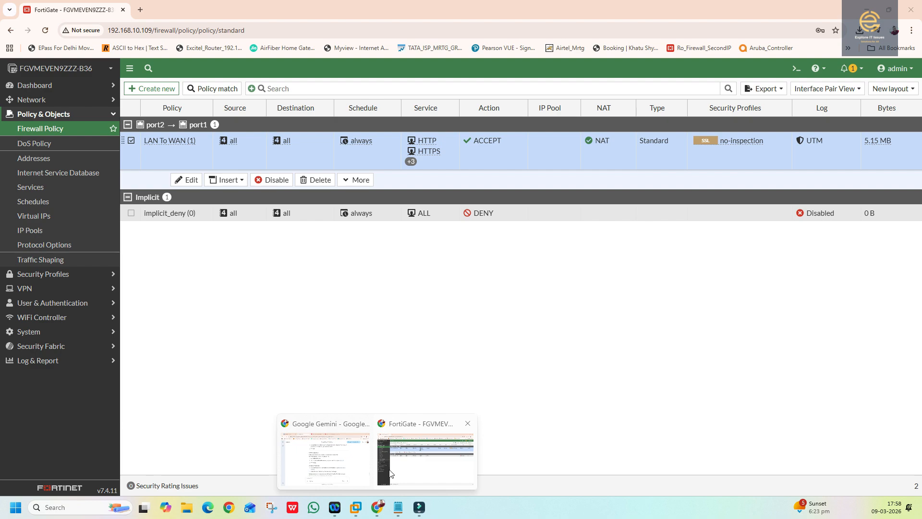
# - Search google again in Edge and open google.com from the results
pyautogui.click(355, 508)
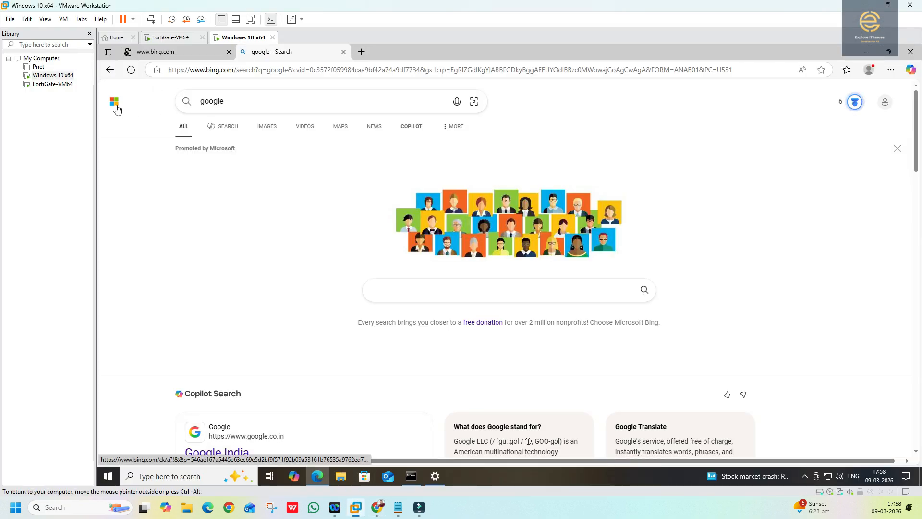
pyautogui.click(117, 110)
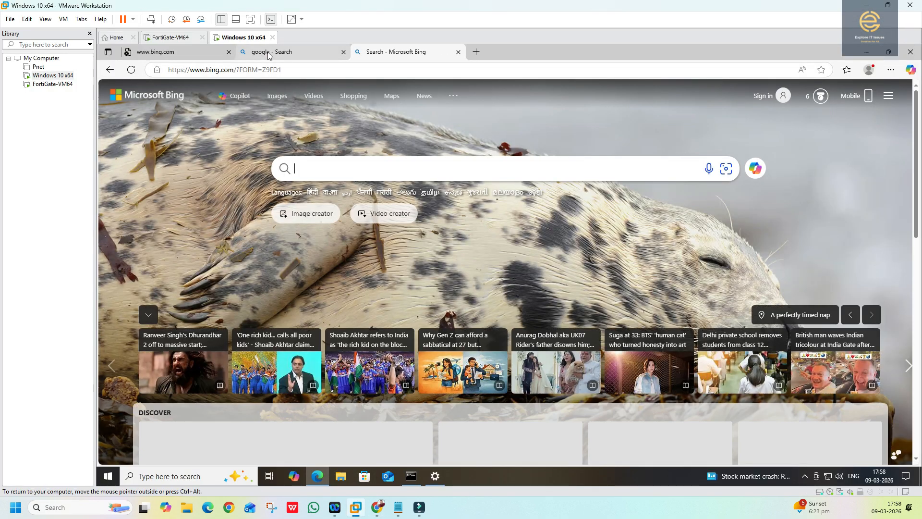
pyautogui.click(269, 53)
pyautogui.click(211, 70)
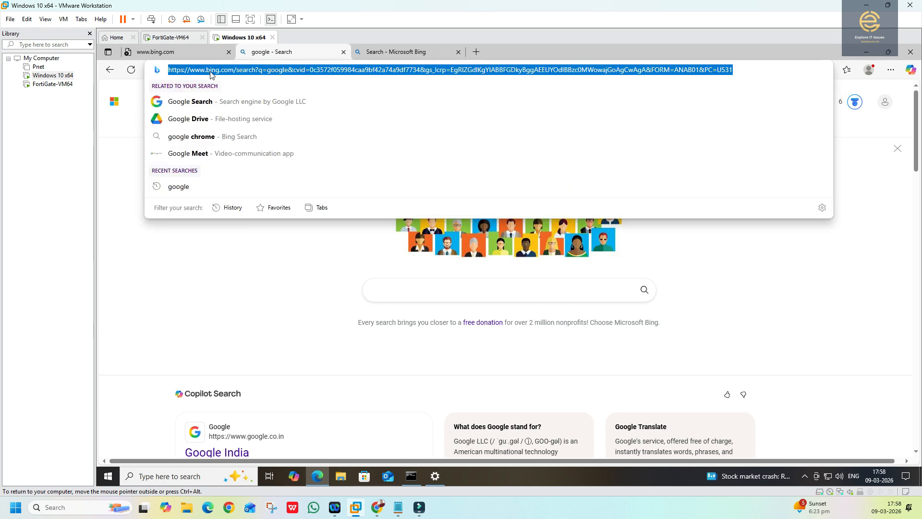
pyautogui.write('go')
pyautogui.press('Return')
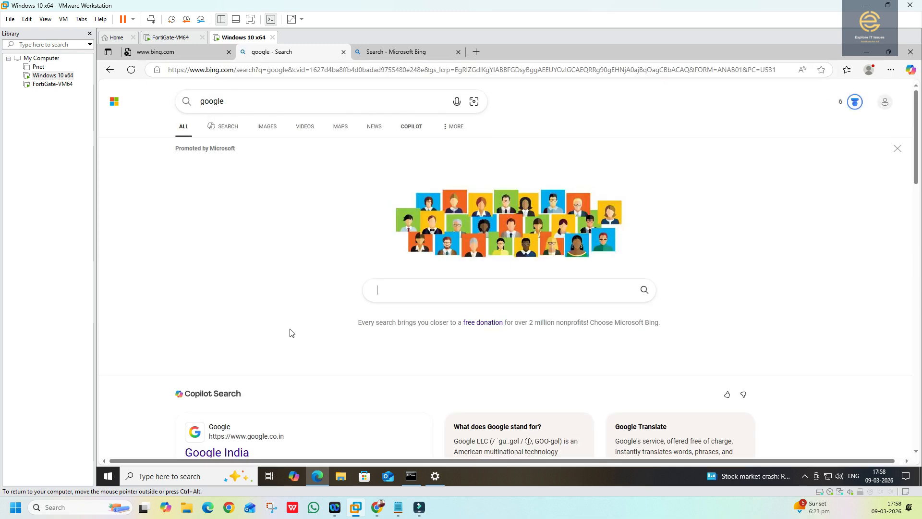
pyautogui.click(240, 435)
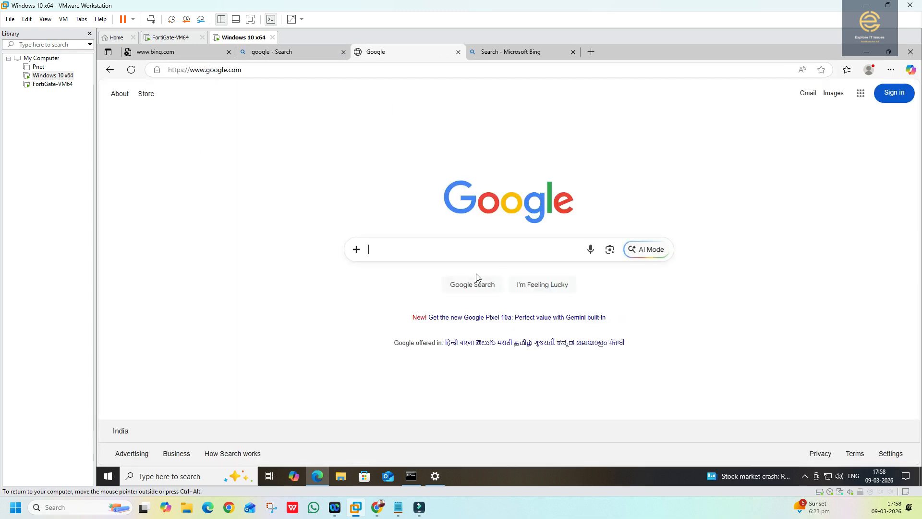
# - Stop the traceroute, run ping 8.8.8.8, which times out, then close Command Prompt
pyautogui.click(418, 476)
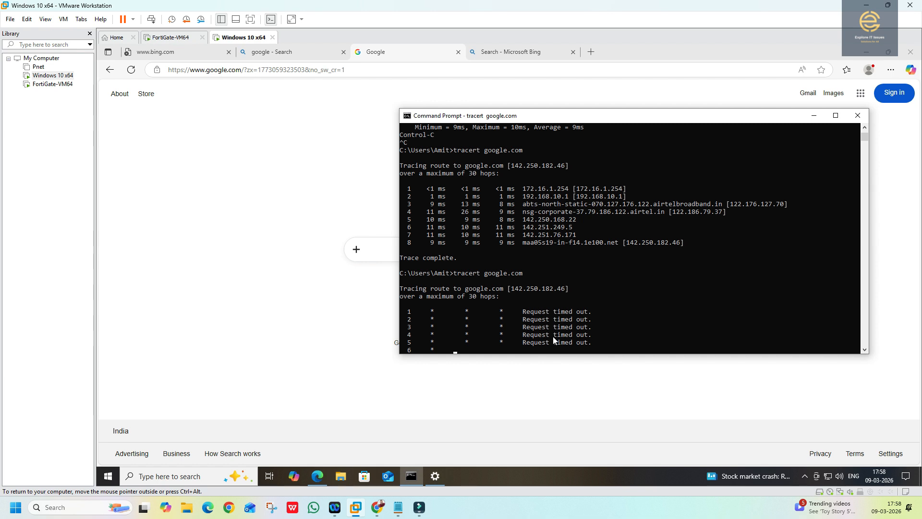
pyautogui.hotkey('ctrl', 'c')
pyautogui.write('pin')
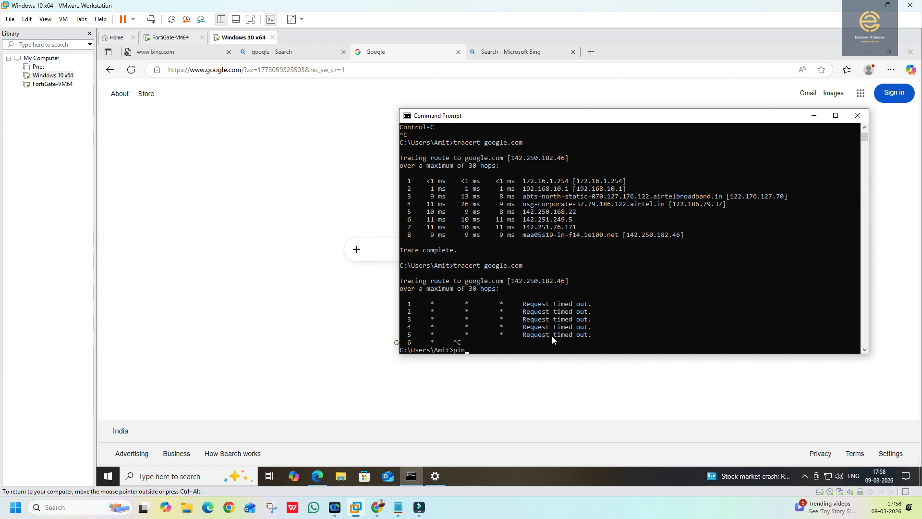
pyautogui.write('g 8.8.8.8')
pyautogui.press('Return')
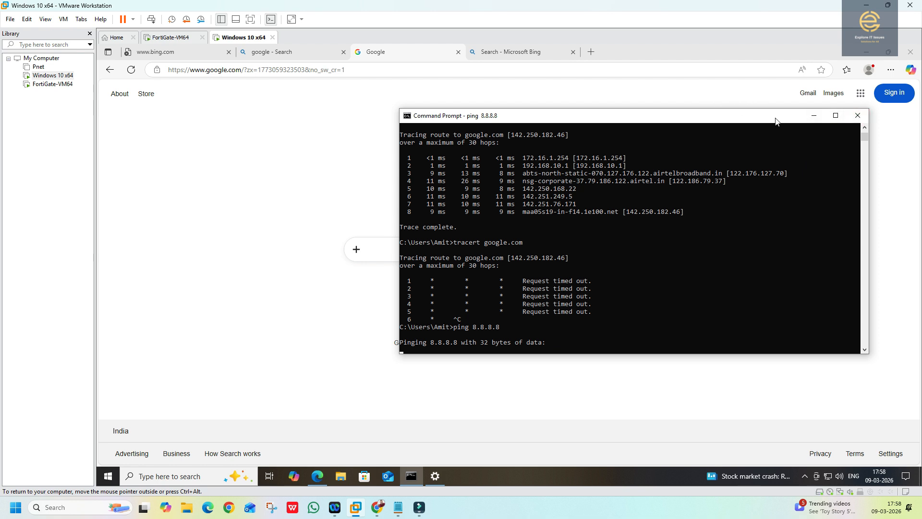
pyautogui.moveTo(775, 120); pyautogui.dragTo(619, 132)
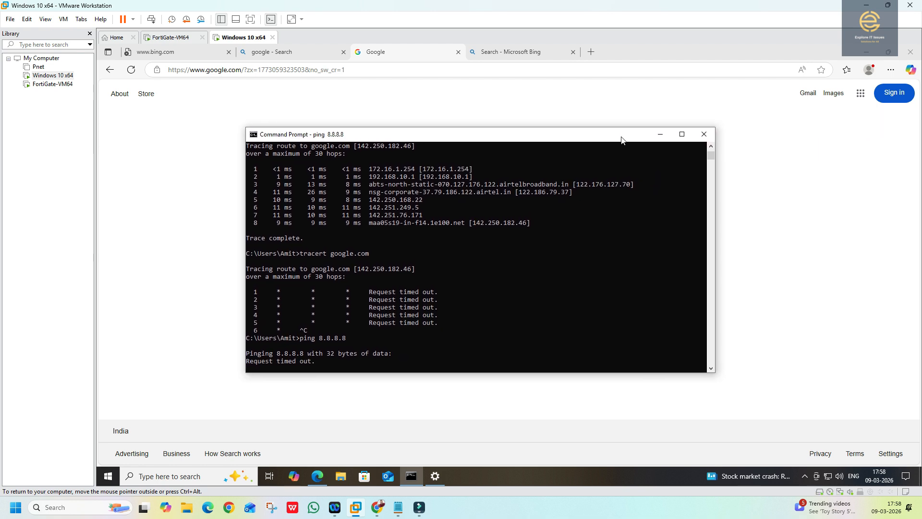
pyautogui.click(697, 134)
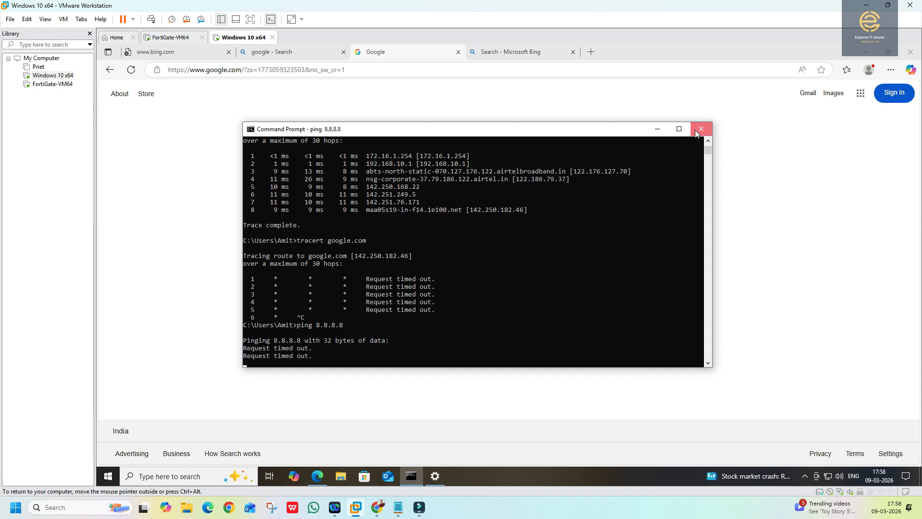
pyautogui.click(698, 133)
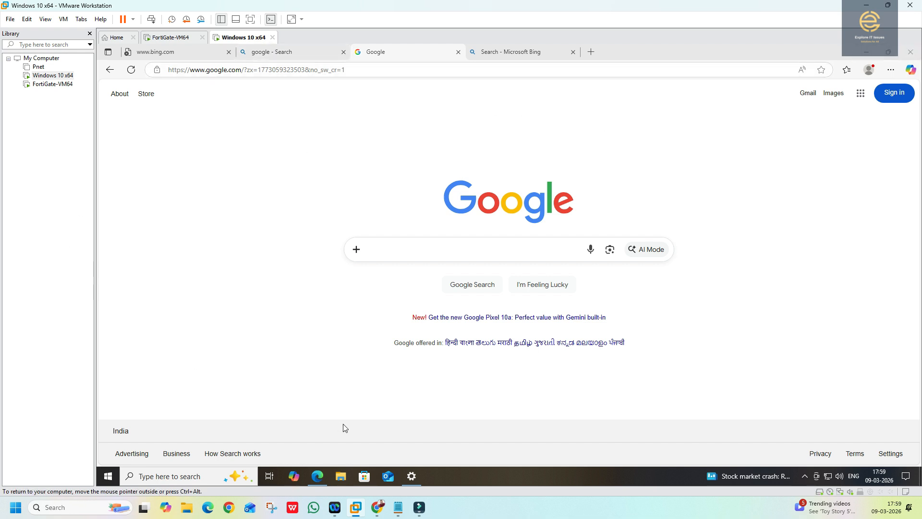
# - Minimize VMware and view FortiGate's interfaces, port2 serving DHCP 172.16.1.20-172.16.1.200
pyautogui.click(867, 7)
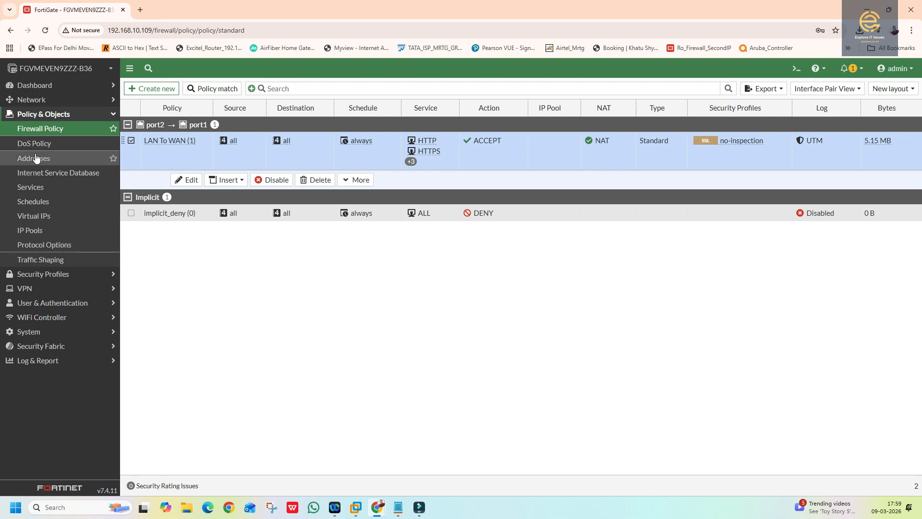
pyautogui.click(39, 101)
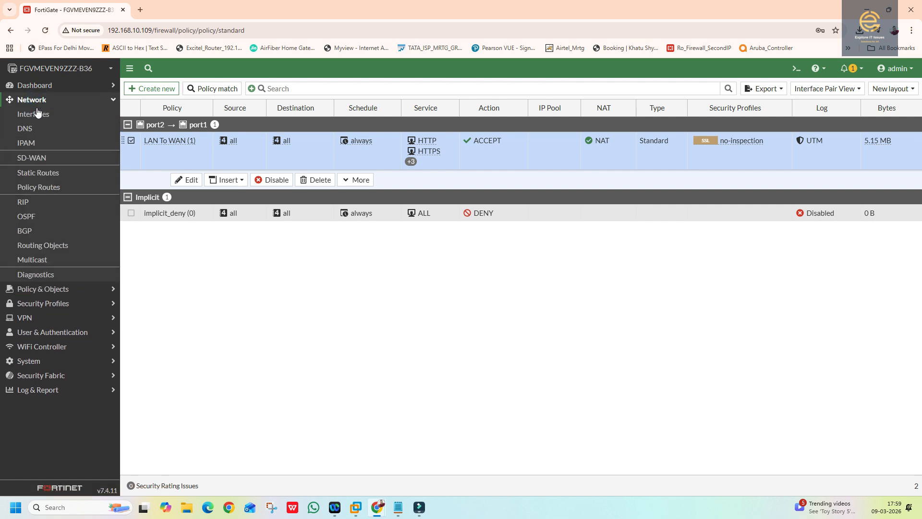
pyautogui.click(41, 115)
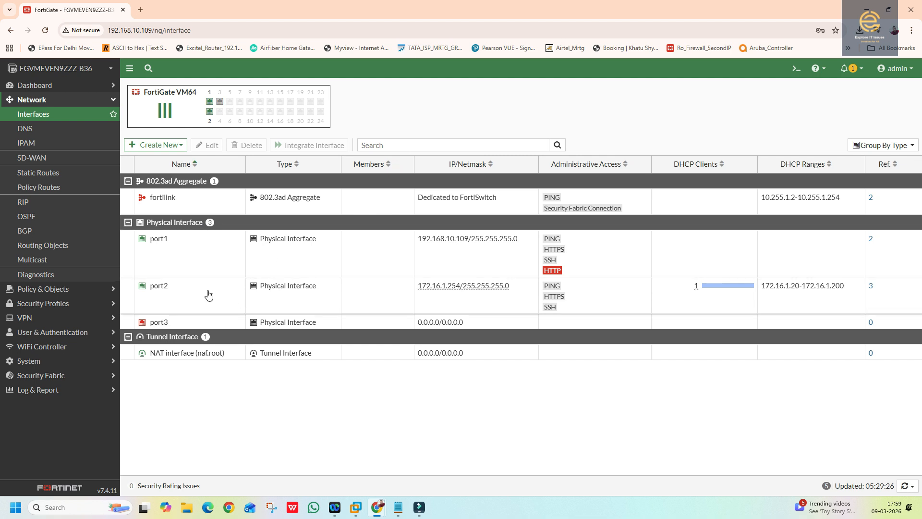